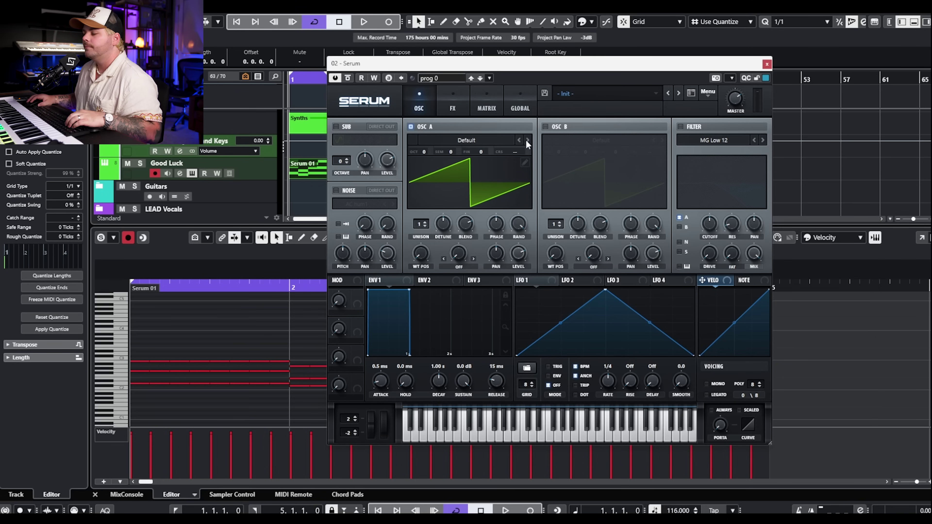
# - Load the Analog wavetable Basic_McB into oscillator A and adjust its wavetable position
pyautogui.click(503, 138)
pyautogui.moveTo(490, 174)
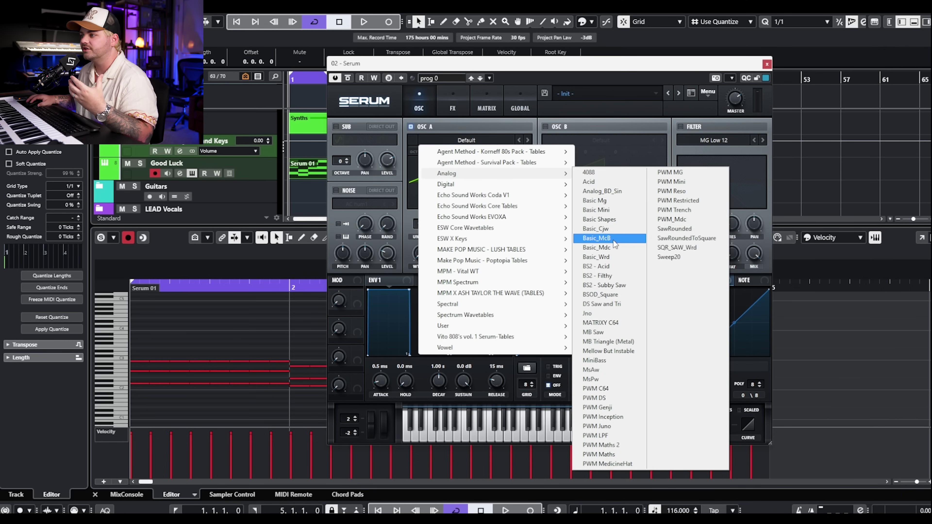
pyautogui.click(613, 239)
pyautogui.moveTo(421, 253); pyautogui.dragTo(430, 209)
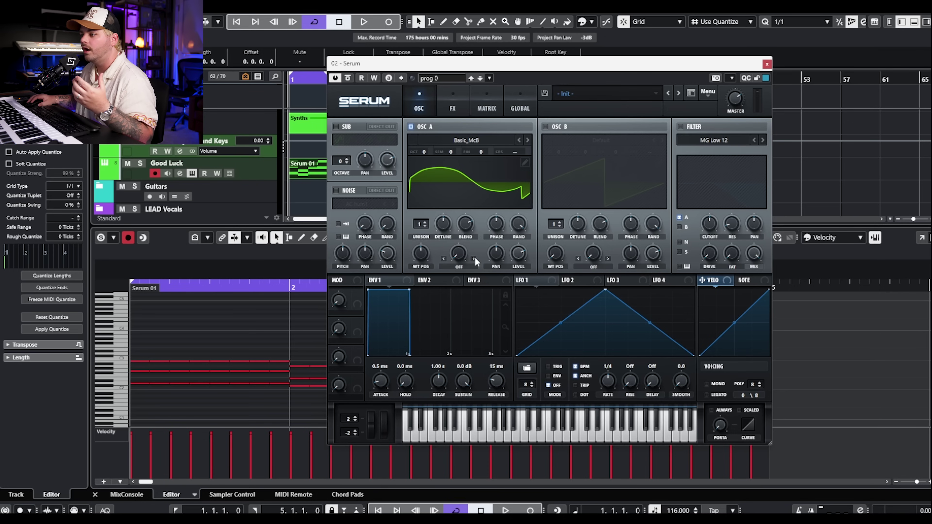
# - Set oscillator A's warp mode to PWM and raise the warp amount to 26%
pyautogui.click(459, 266)
pyautogui.click(484, 100)
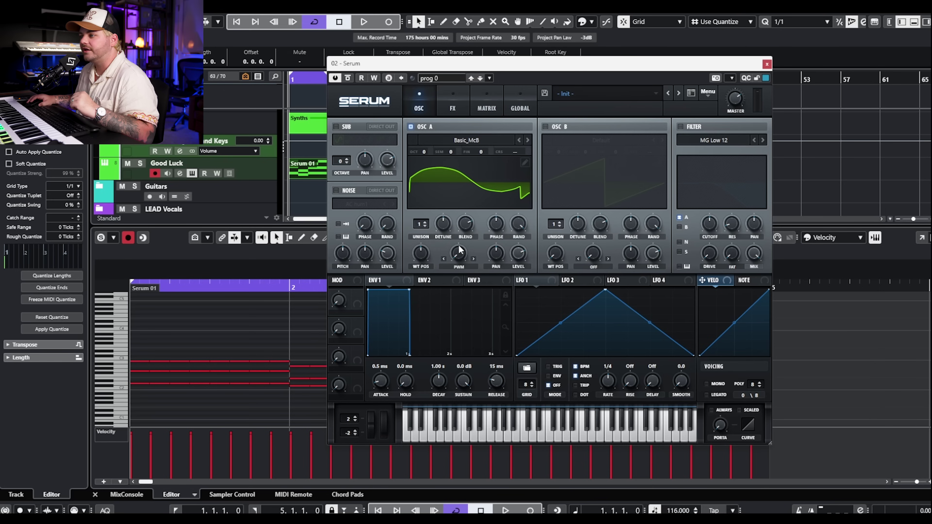
pyautogui.moveTo(460, 252); pyautogui.dragTo(482, 193)
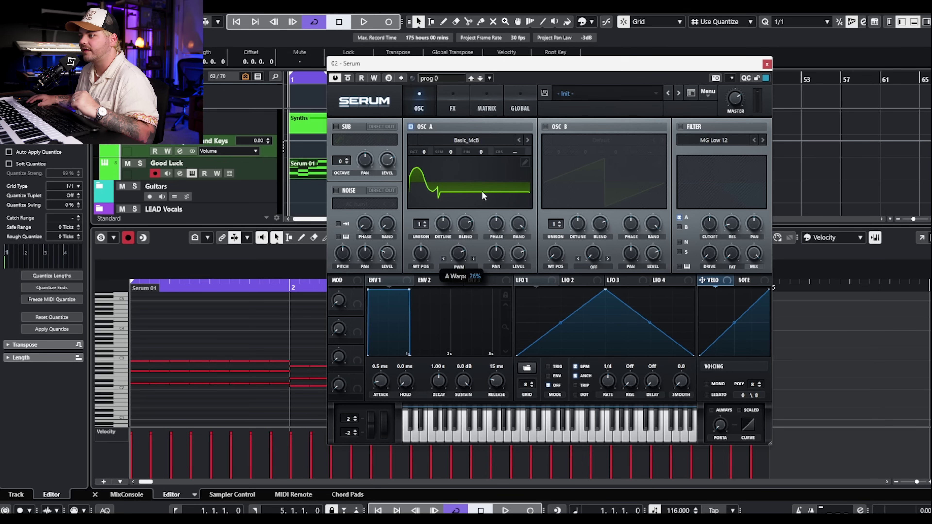
# - Give oscillator A 5 unison voices with an adjusted blend, and pan it to 50L
pyautogui.moveTo(420, 229); pyautogui.dragTo(421, 217)
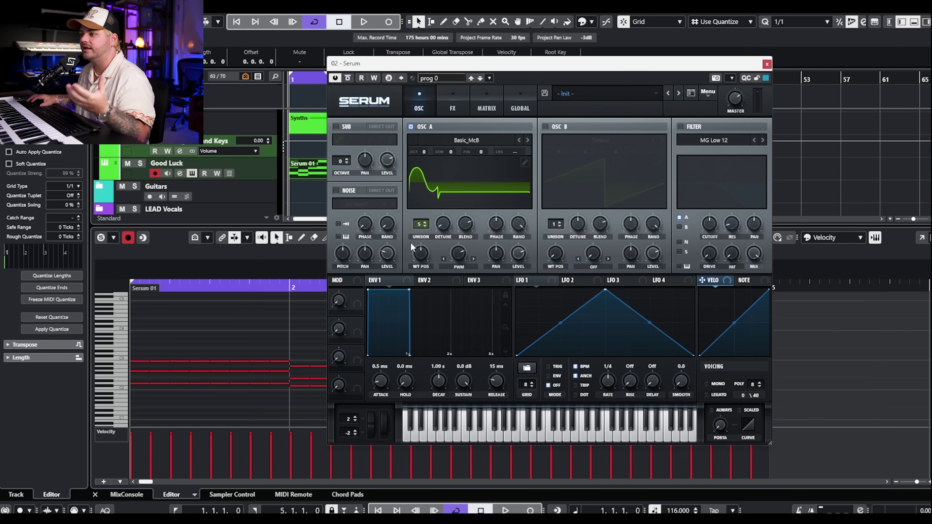
pyautogui.click(463, 226)
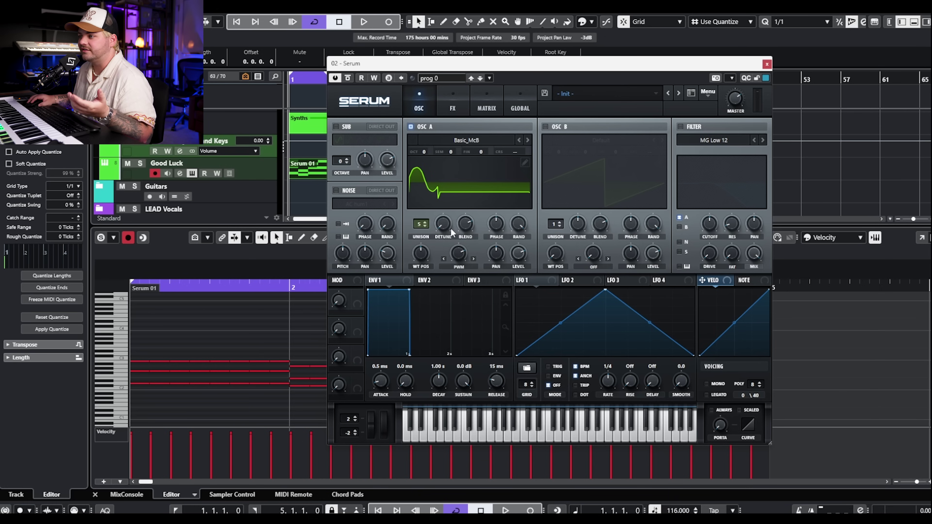
pyautogui.moveTo(464, 226); pyautogui.dragTo(474, 209)
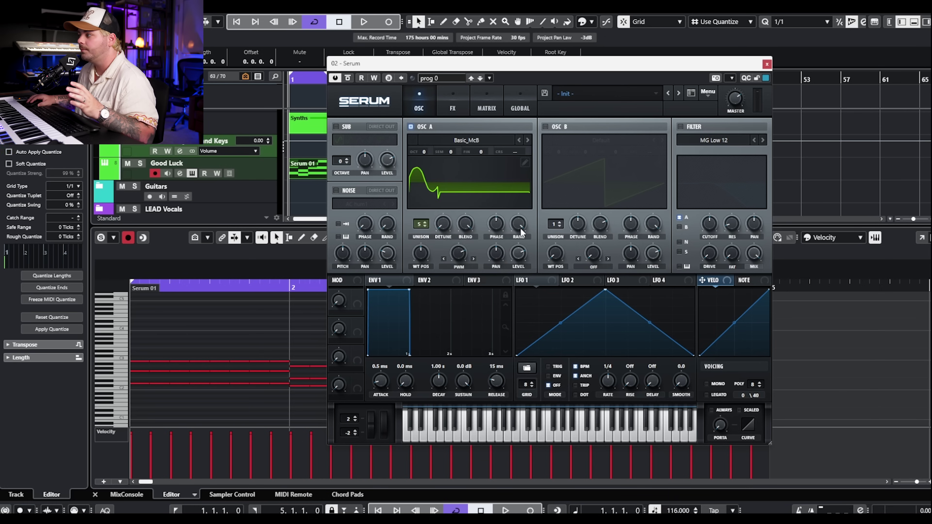
pyautogui.click(494, 250)
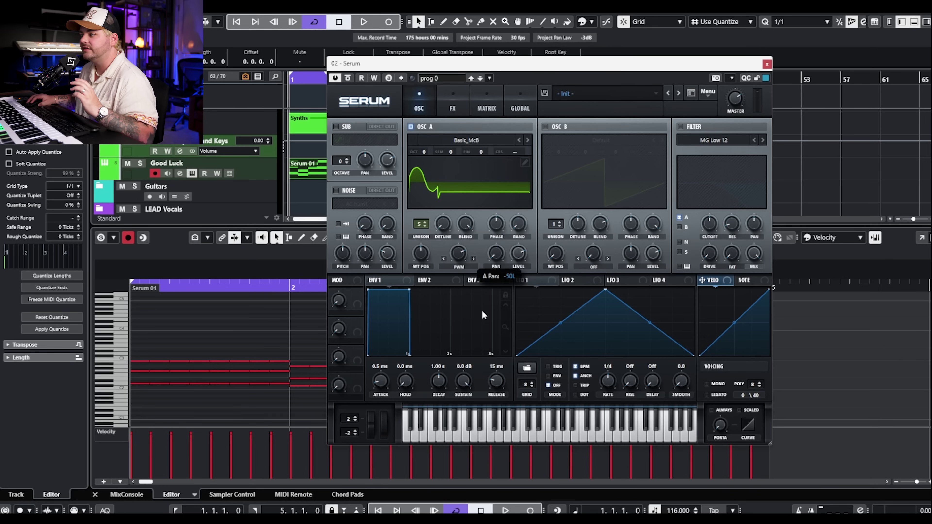
# - Enable oscillator B with the Analog wavetable PWM DS, an adjusted wavetable position and 5 unison voices, and audition the sound
pyautogui.click(545, 126)
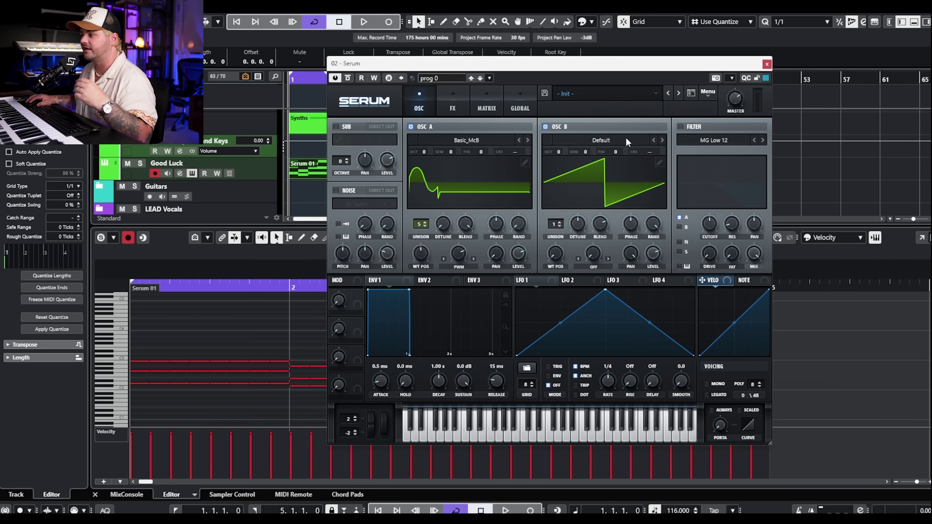
pyautogui.click(639, 135)
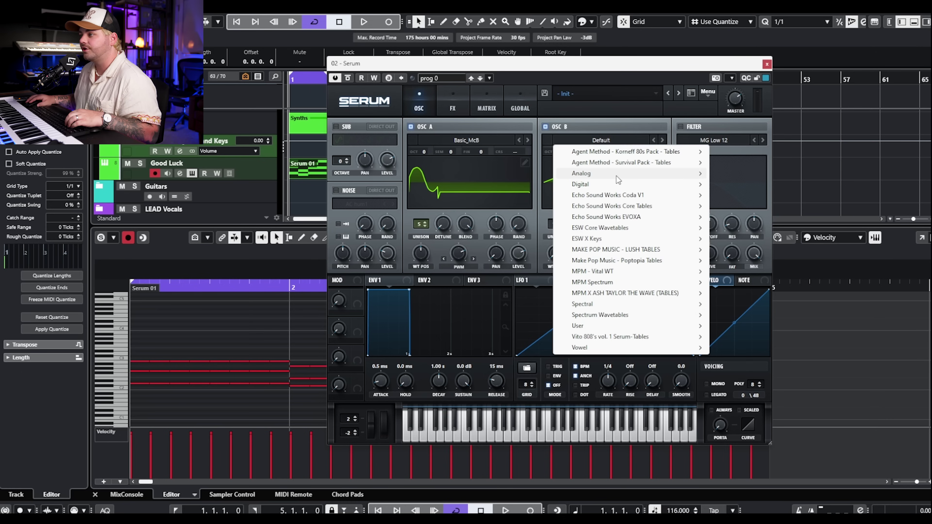
pyautogui.moveTo(616, 175)
pyautogui.click(740, 396)
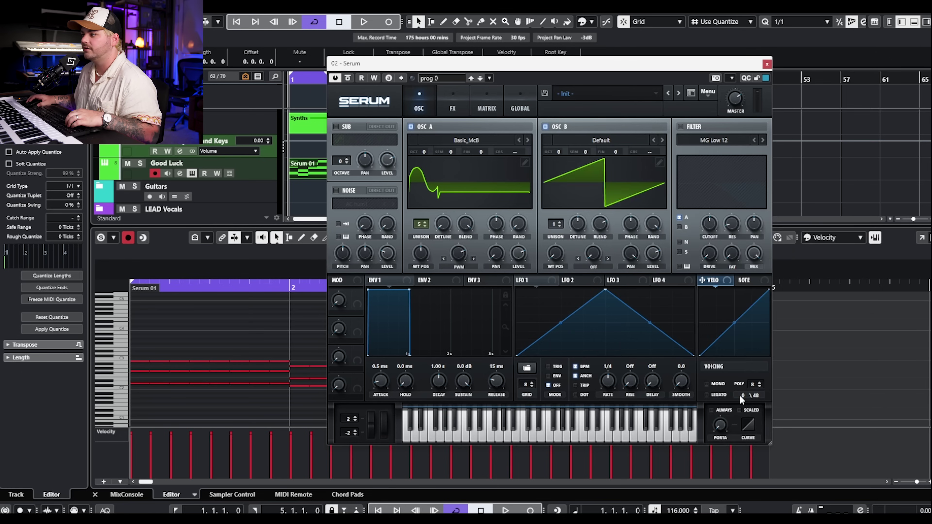
pyautogui.moveTo(556, 252); pyautogui.dragTo(558, 194)
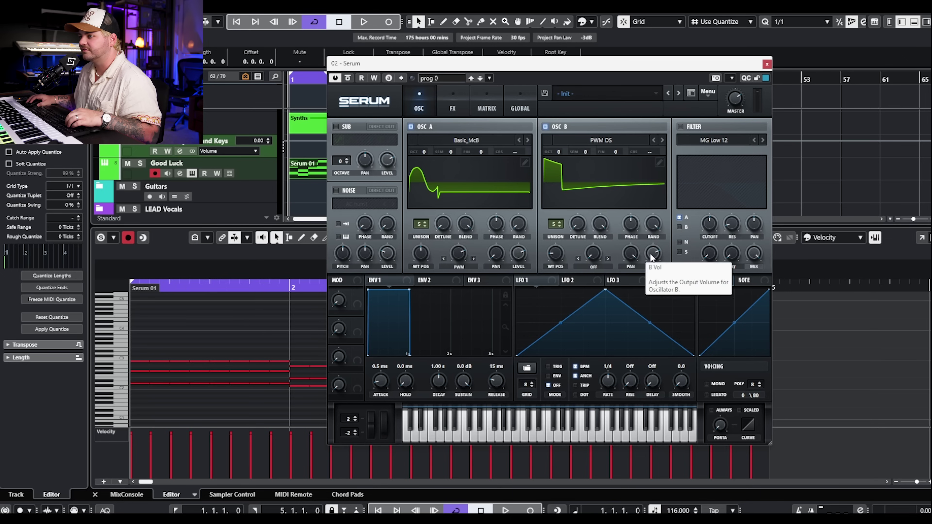
pyautogui.press('space')
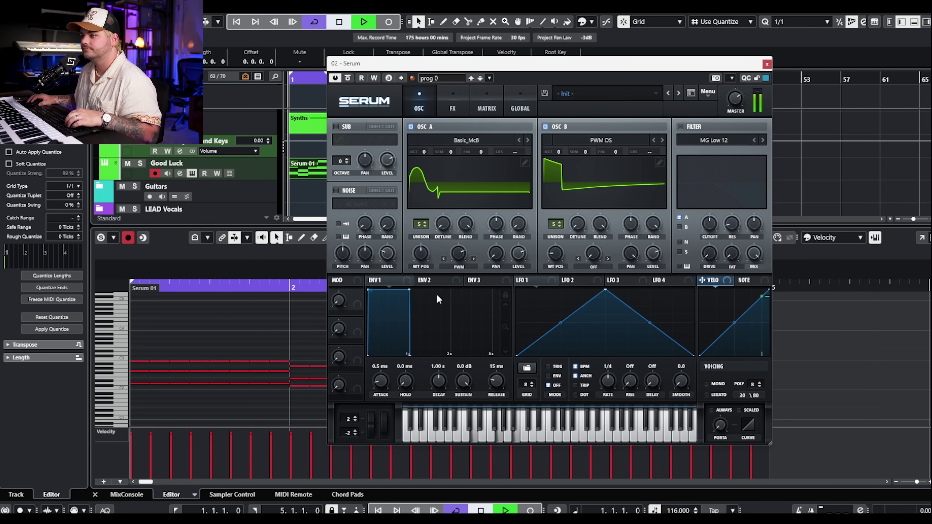
pyautogui.press('space')
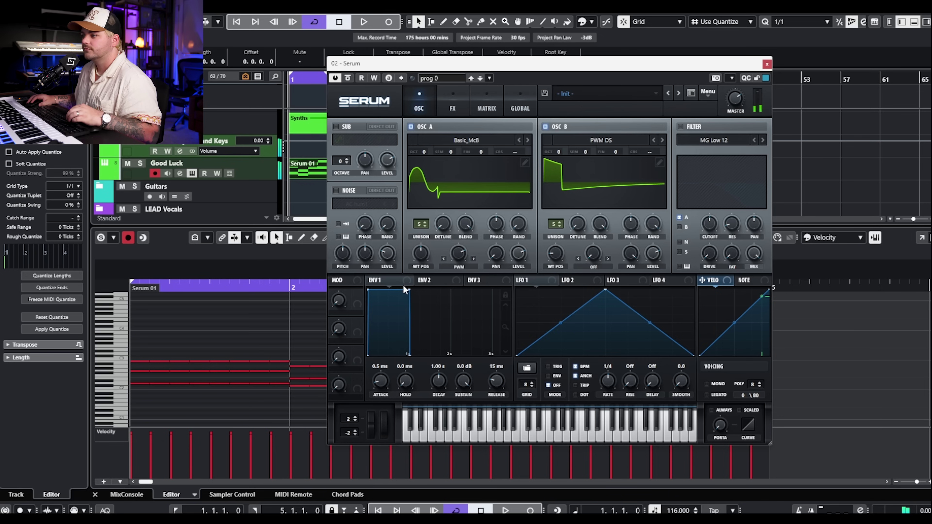
# - Shape Envelope 1 into a pluck with 34 ms attack, 458 ms decay and sustain at minus infinity dB, and audition it
pyautogui.moveTo(409, 292); pyautogui.dragTo(444, 377)
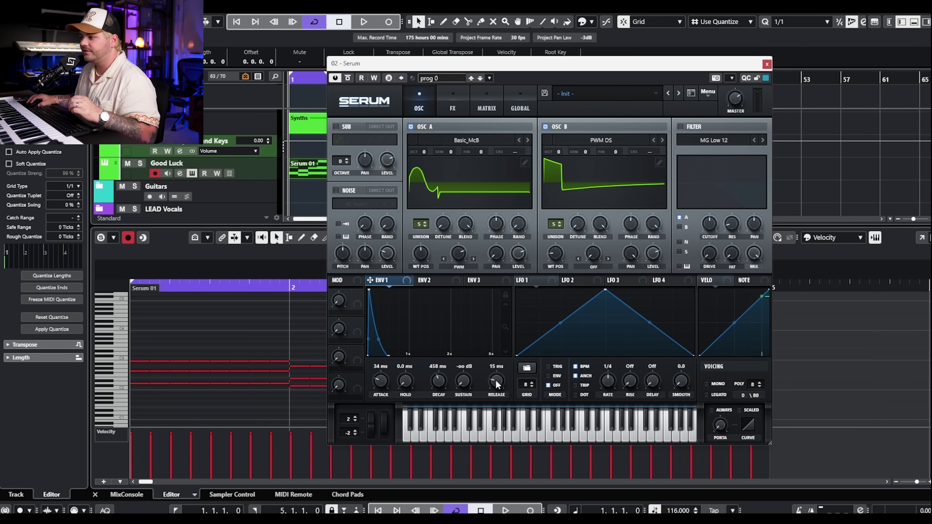
pyautogui.press('space')
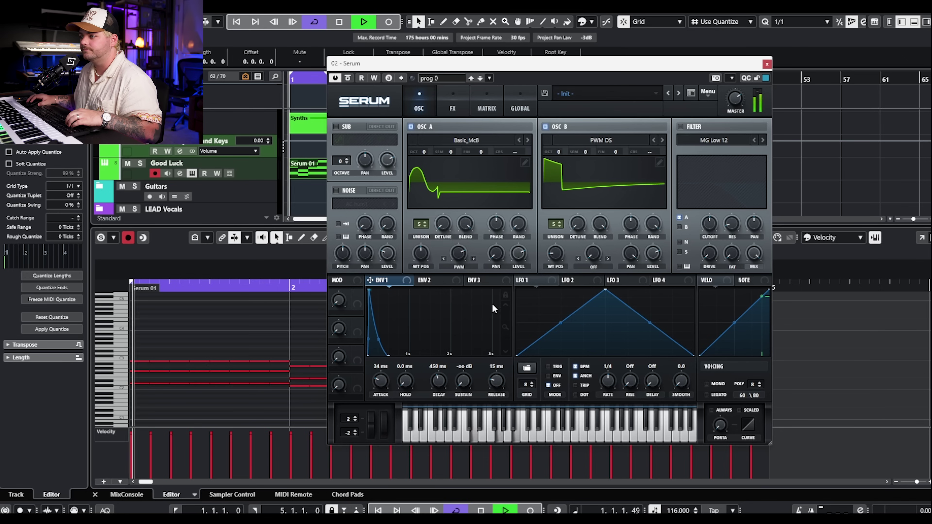
pyautogui.press('space')
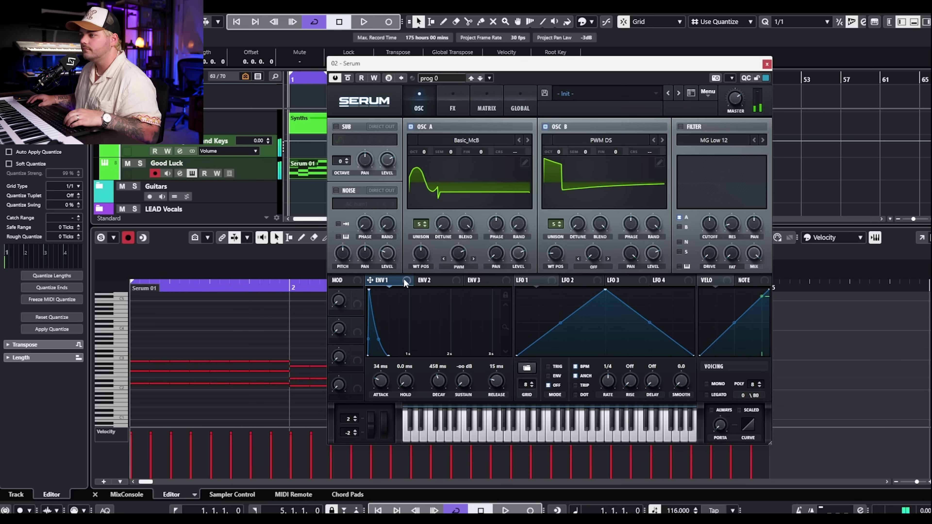
# - Assign Envelope 1 to the levels of oscillators A and B, with an amount of 53 on B, and audition the result
pyautogui.moveTo(522, 256); pyautogui.dragTo(519, 255)
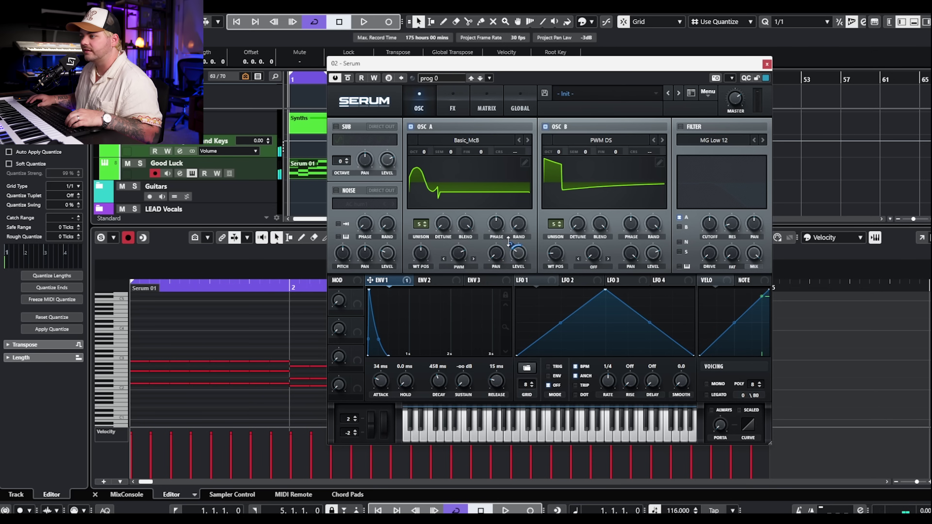
pyautogui.moveTo(653, 255); pyautogui.dragTo(652, 254)
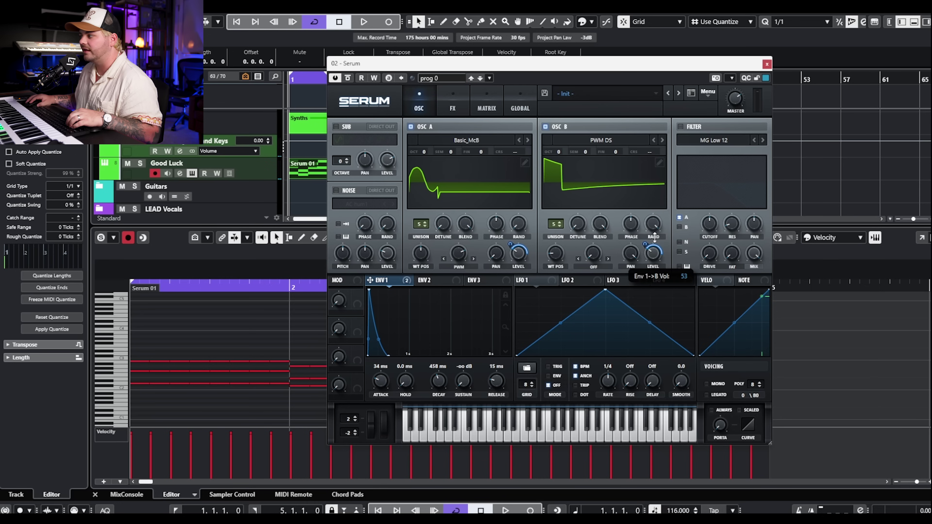
pyautogui.press('space')
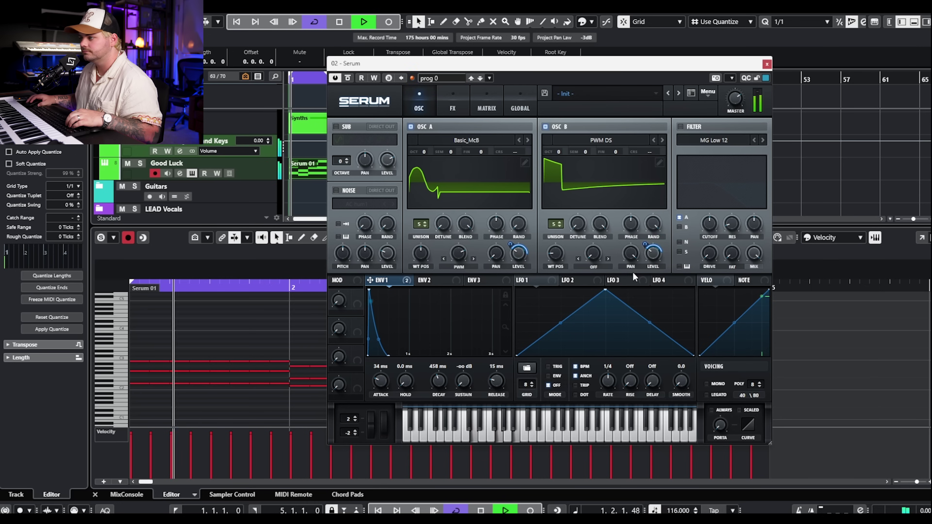
pyautogui.press('space')
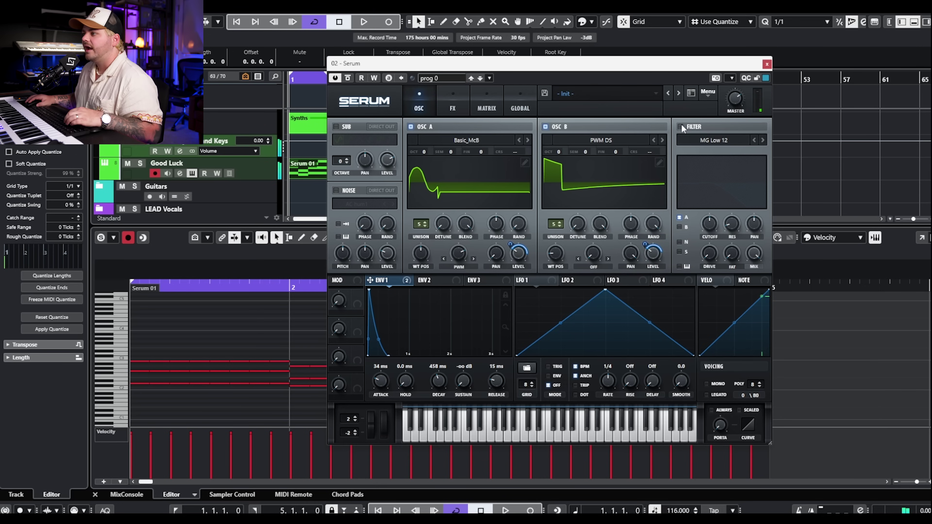
# - Enable the filter with the Low 18 type and modulate its adjusted cutoff with Envelope 1
pyautogui.click(681, 126)
pyautogui.click(763, 140)
pyautogui.click(763, 139)
pyautogui.click(763, 140)
pyautogui.click(763, 139)
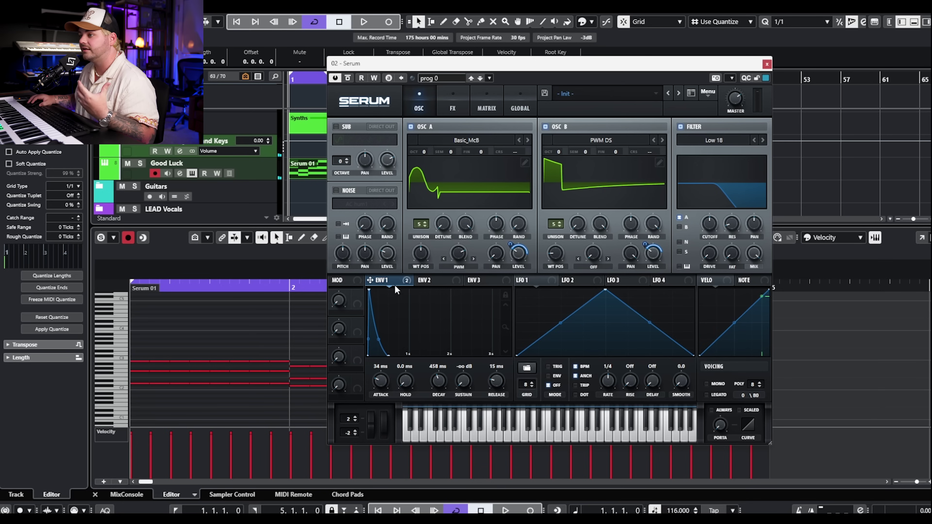
pyautogui.moveTo(407, 280); pyautogui.dragTo(699, 219)
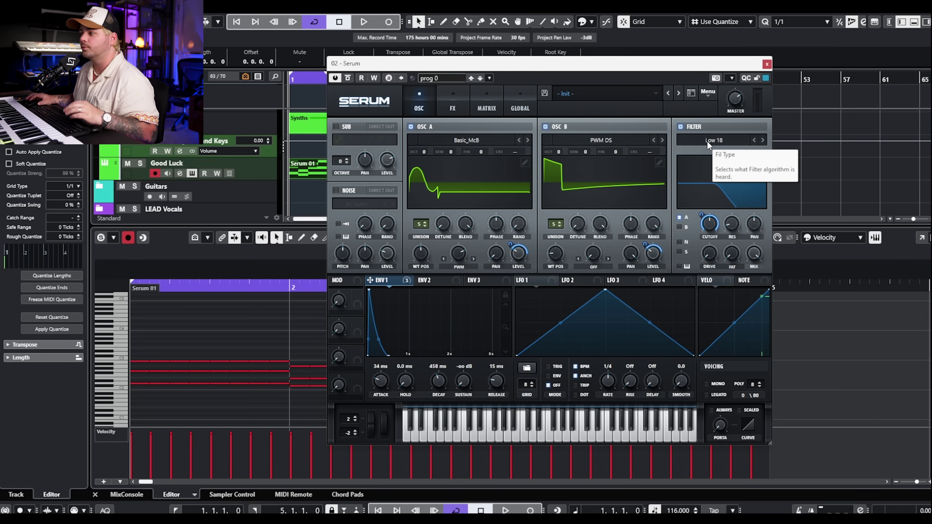
pyautogui.moveTo(700, 213); pyautogui.dragTo(696, 248)
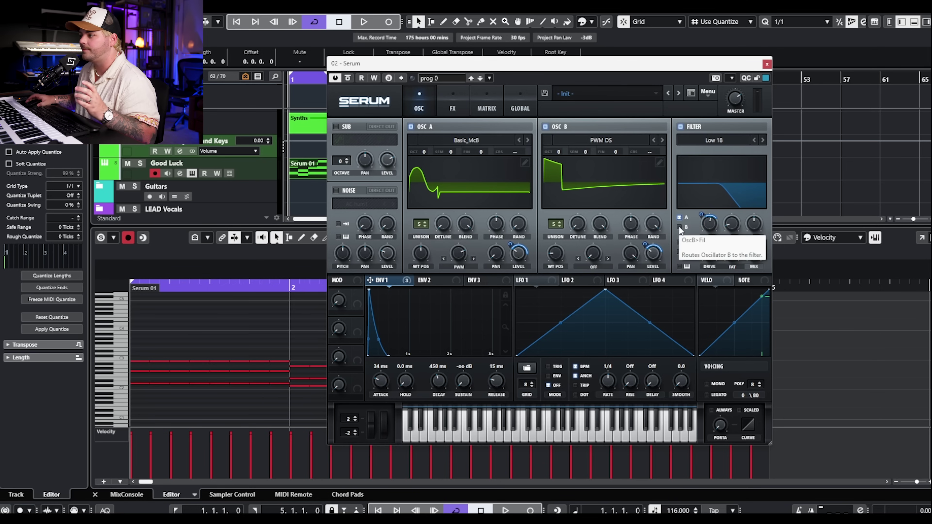
# - Route oscillator B through the filter and raise the filter cutoff while the part plays
pyautogui.click(680, 228)
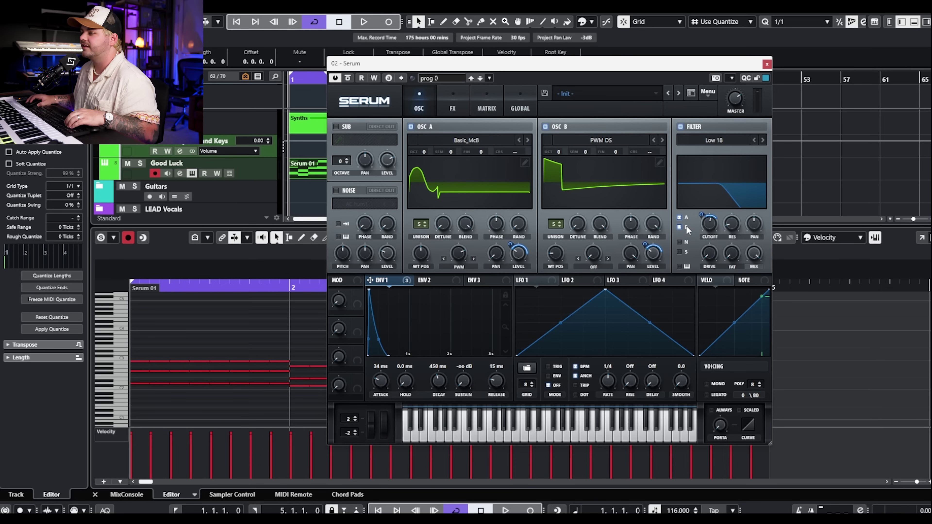
pyautogui.press('space')
pyautogui.moveTo(711, 222)
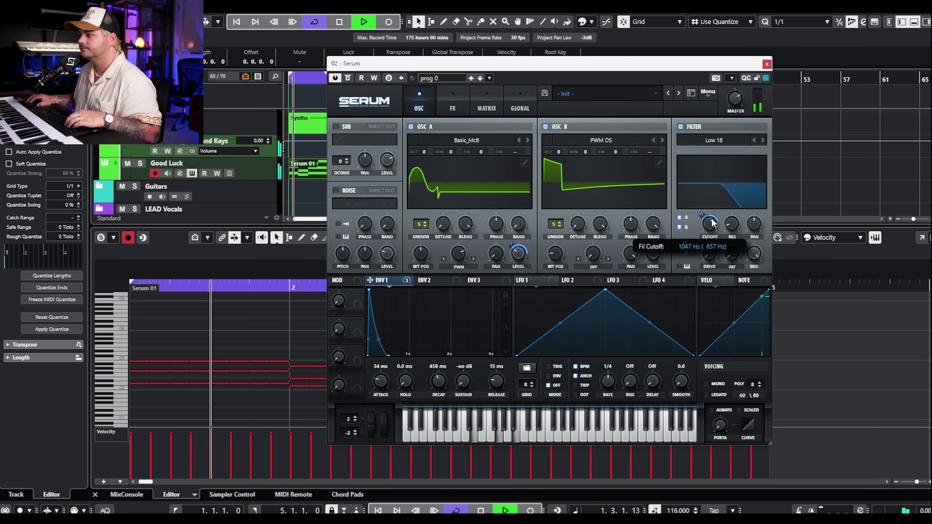
pyautogui.scroll(-2, 711, 222)
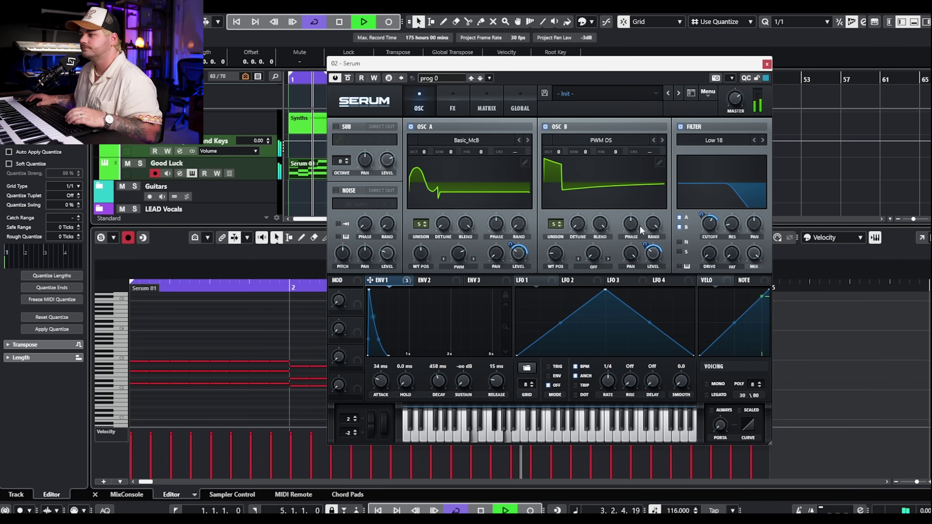
pyautogui.press('space')
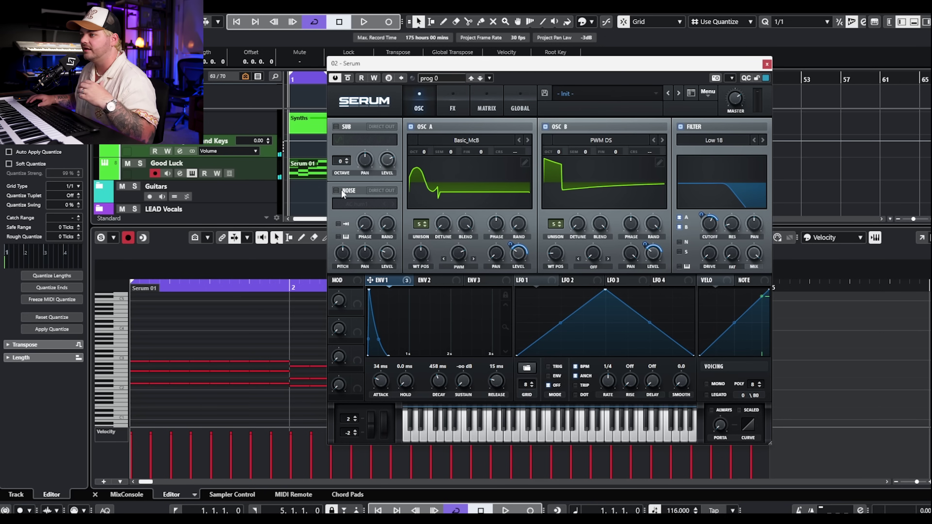
# - Enable the noise oscillator with the Analog noise J106 HP_Cho and set its level to 58%
pyautogui.click(366, 207)
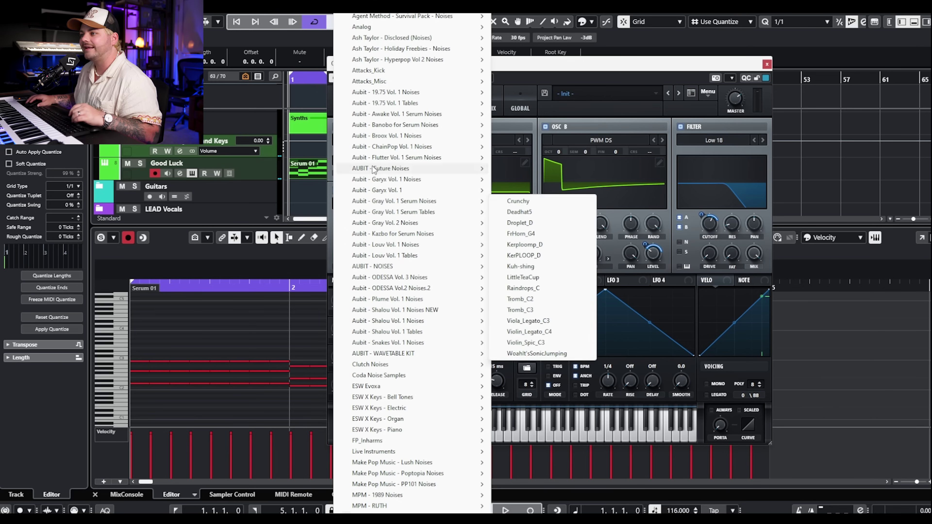
pyautogui.moveTo(410, 26)
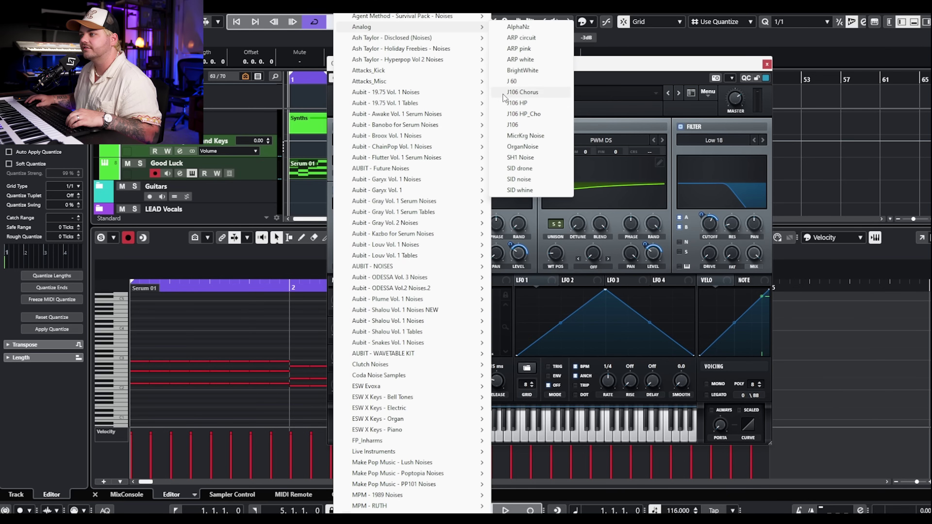
pyautogui.click(523, 113)
pyautogui.moveTo(385, 263); pyautogui.dragTo(398, 230)
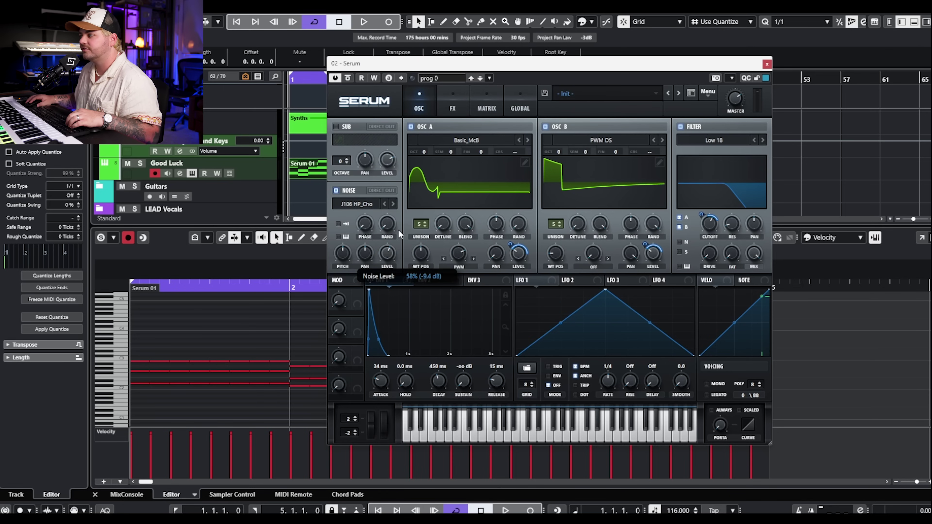
# - Adjust the noise oscillator's pitch, route it through the filter and audition the sound
pyautogui.moveTo(344, 253); pyautogui.dragTo(360, 234)
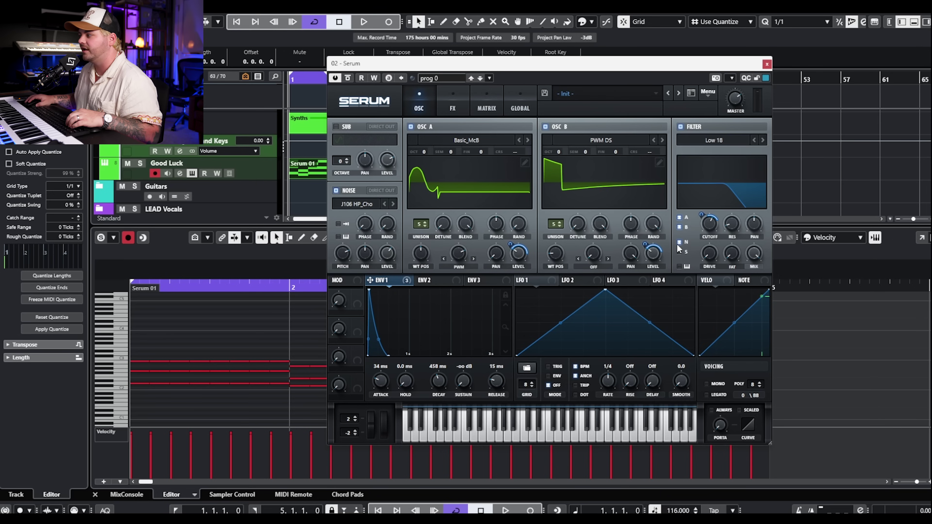
pyautogui.press('space')
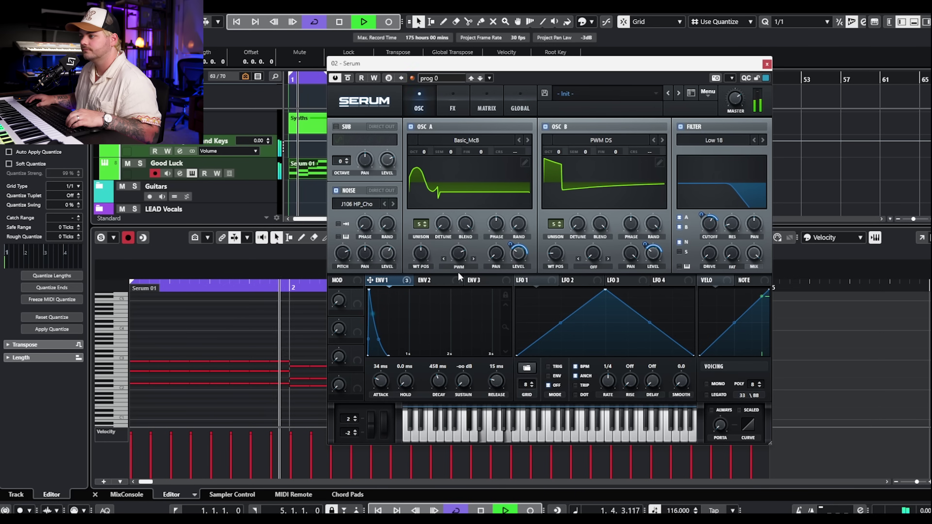
pyautogui.press('space')
# - Load the basic sine shape into LFO 1
pyautogui.click(546, 281)
pyautogui.click(519, 371)
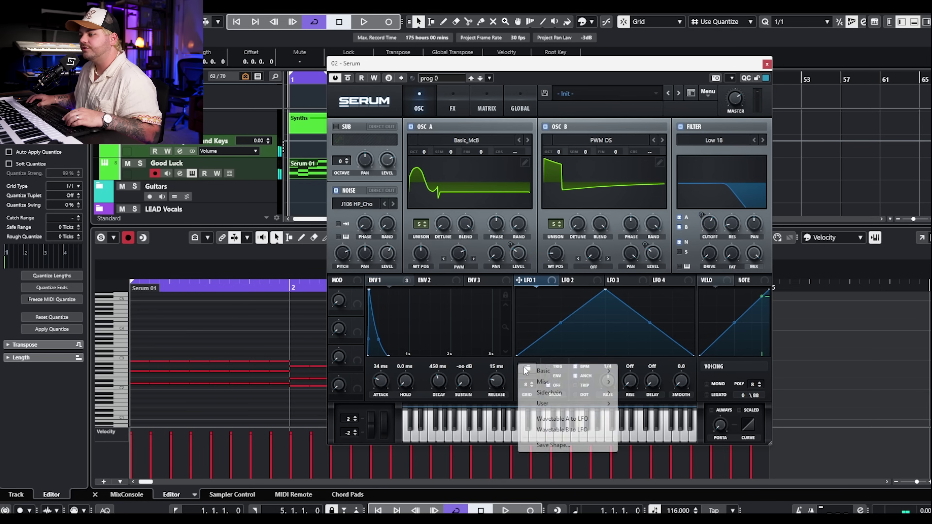
pyautogui.moveTo(547, 371)
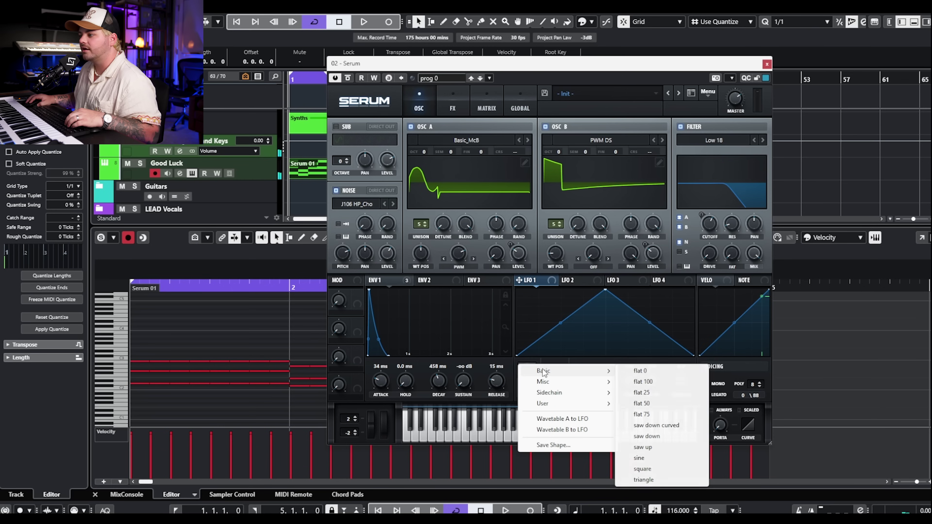
pyautogui.click(649, 454)
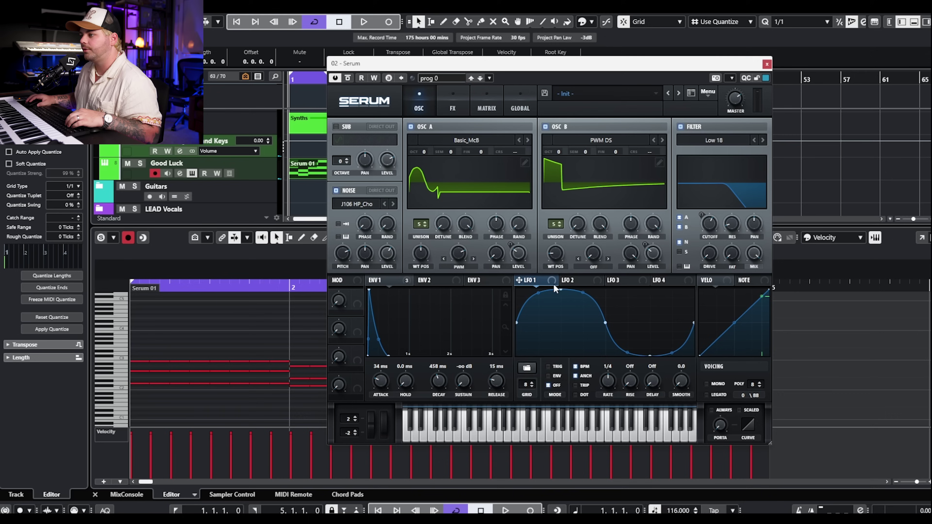
# - Assign LFO 1 to the fine pitch of oscillators A and B and reduce the modulation amounts to a subtle level
pyautogui.moveTo(481, 153); pyautogui.dragTo(481, 154)
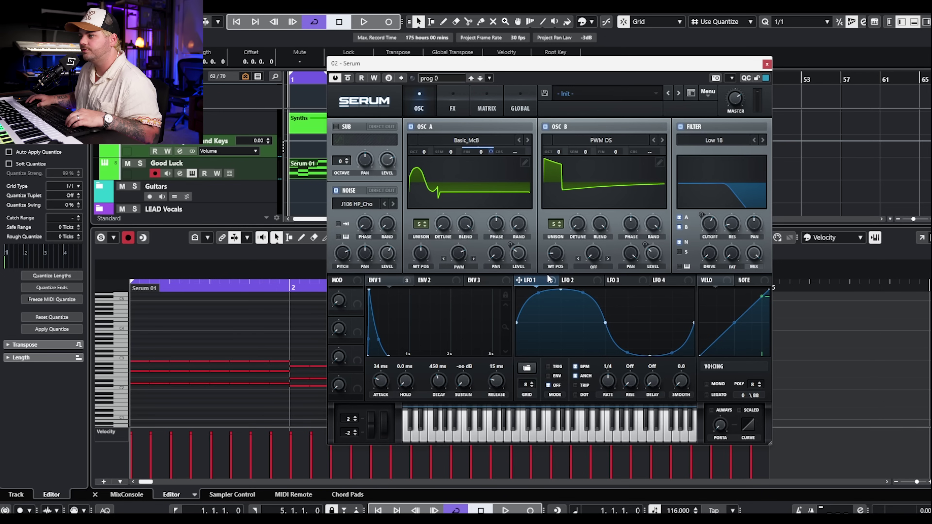
pyautogui.moveTo(616, 154); pyautogui.dragTo(623, 216)
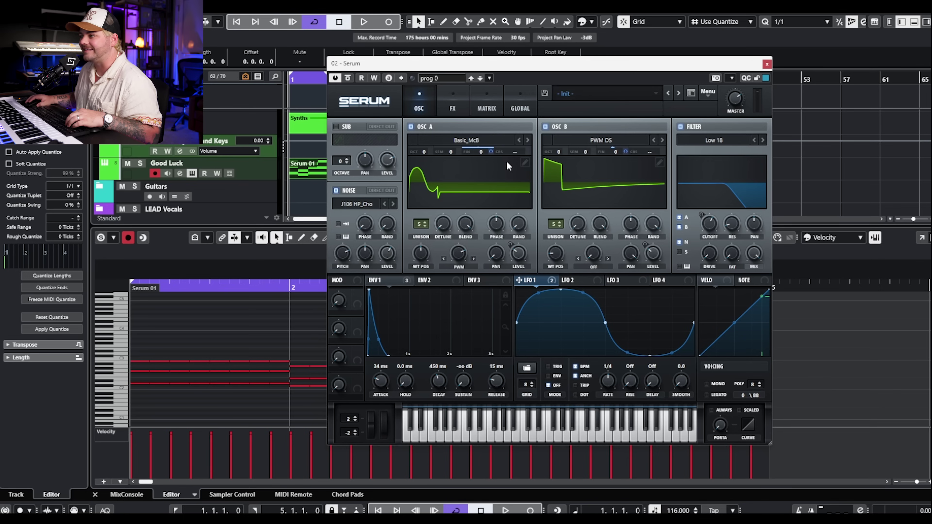
pyautogui.moveTo(490, 153); pyautogui.dragTo(494, 162)
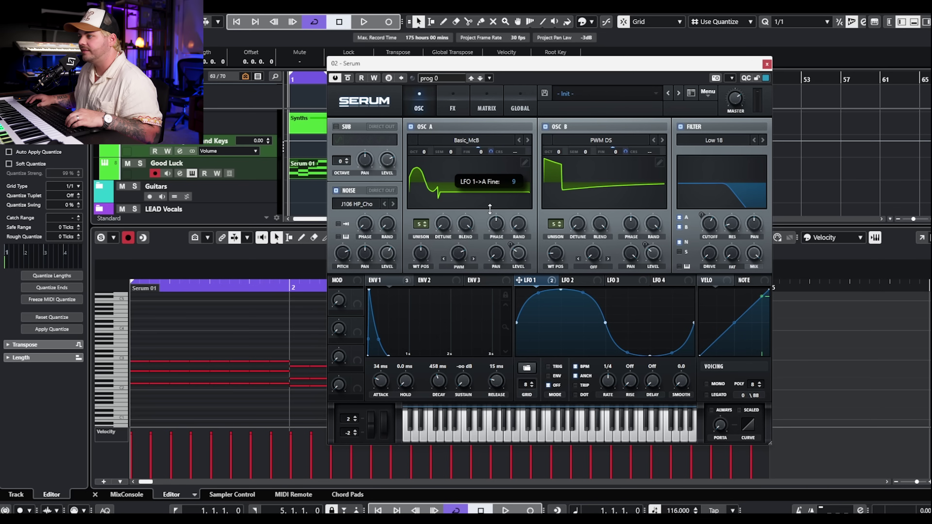
pyautogui.moveTo(489, 209); pyautogui.dragTo(482, 204)
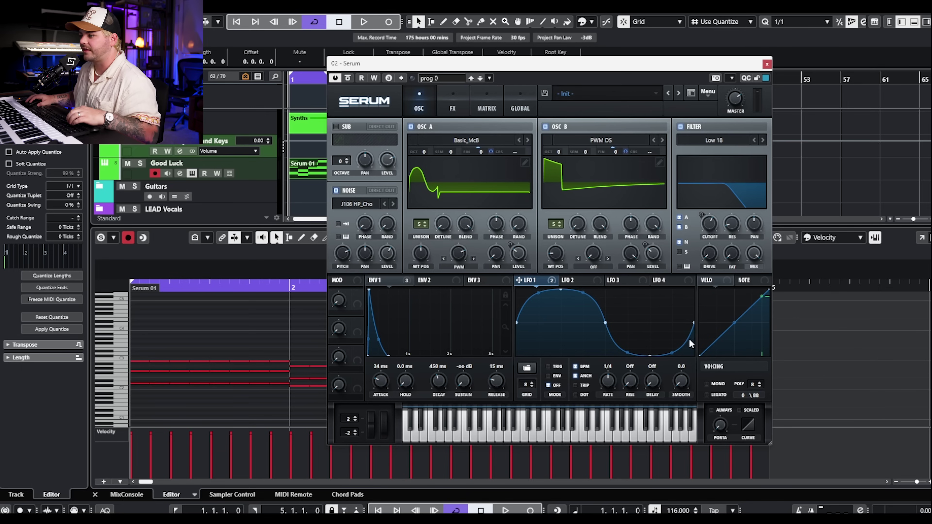
# - Turn off BPM sync for LFO 1 so its rate runs in hertz, and audition the pitch drift
pyautogui.click(575, 368)
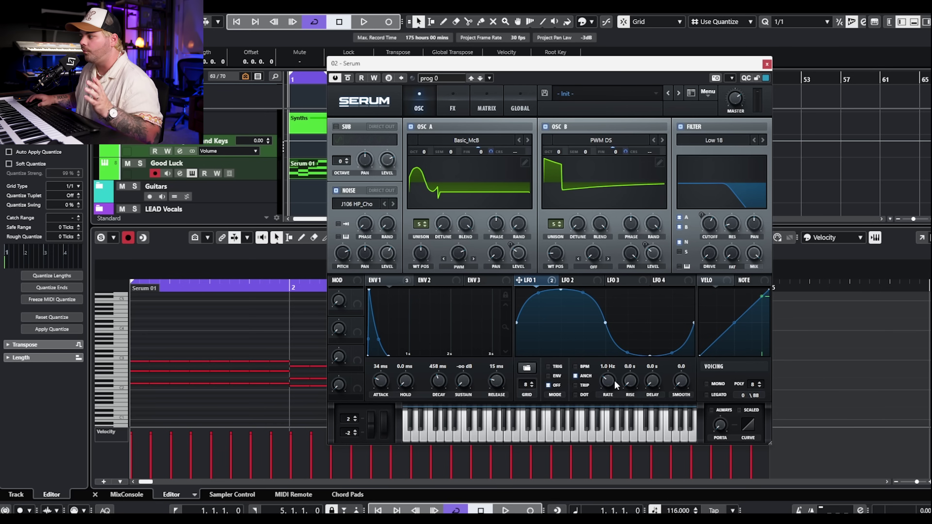
pyautogui.press('space')
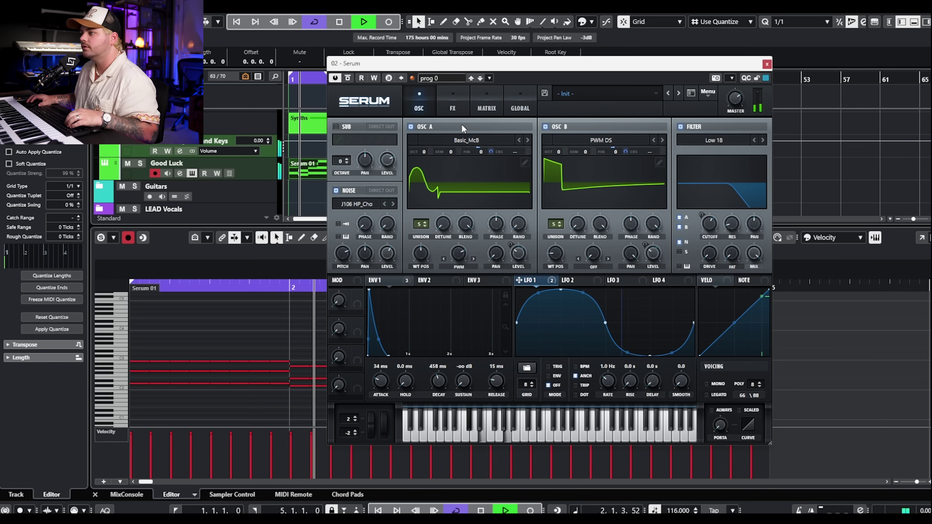
pyautogui.press('space')
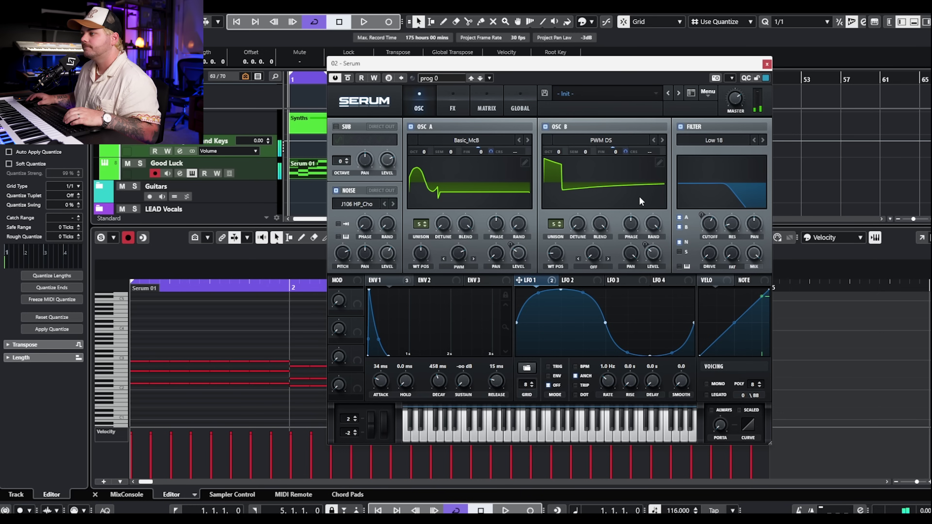
# - Load the basic square shape into LFO 2
pyautogui.click(596, 280)
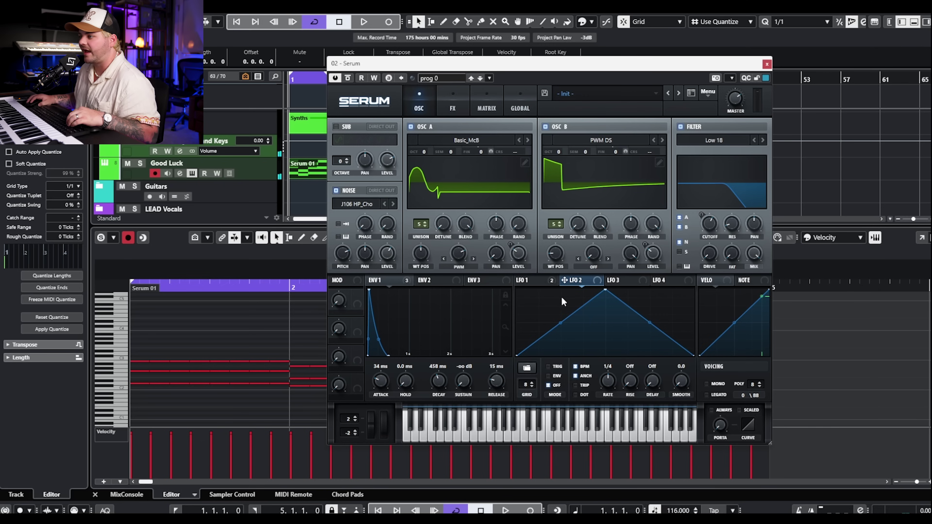
pyautogui.click(527, 367)
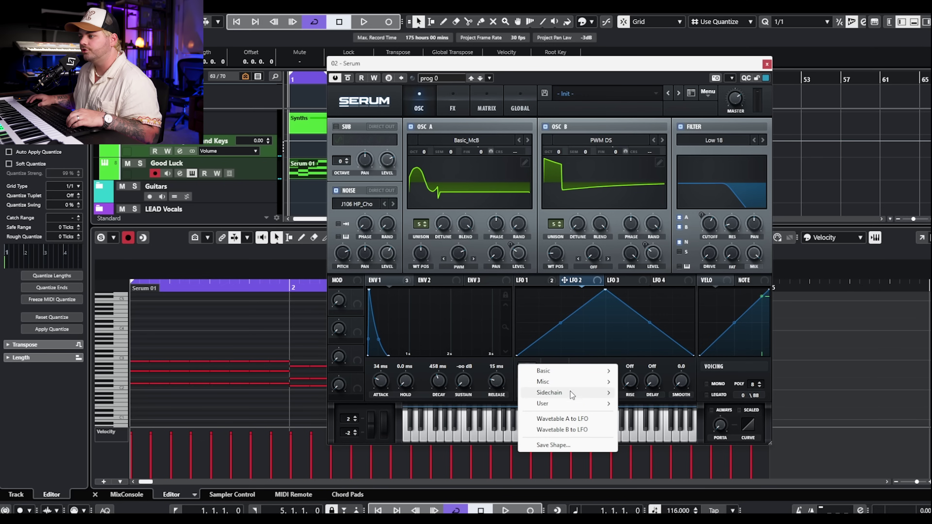
pyautogui.moveTo(565, 375)
pyautogui.click(643, 469)
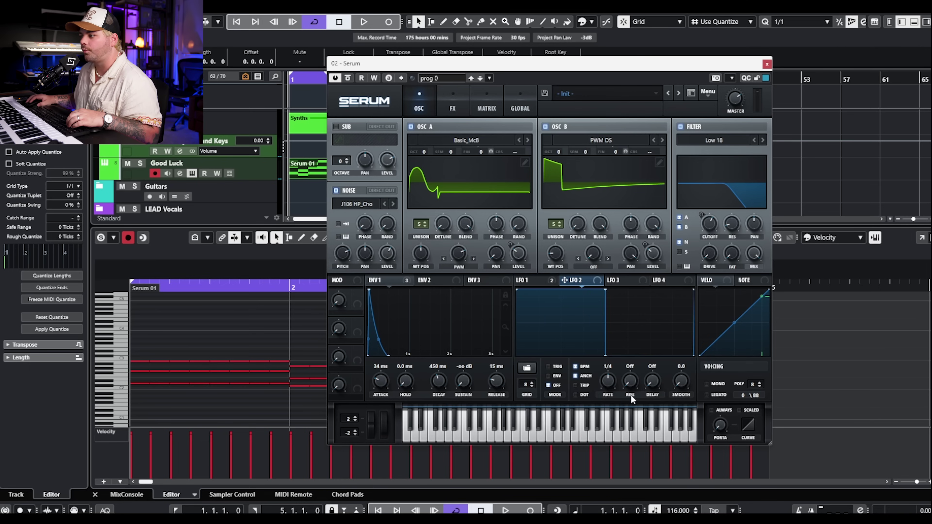
# - Add a matrix routing from LFO 2 to the global Amp. and set its amount to 25 while the part plays
pyautogui.click(474, 103)
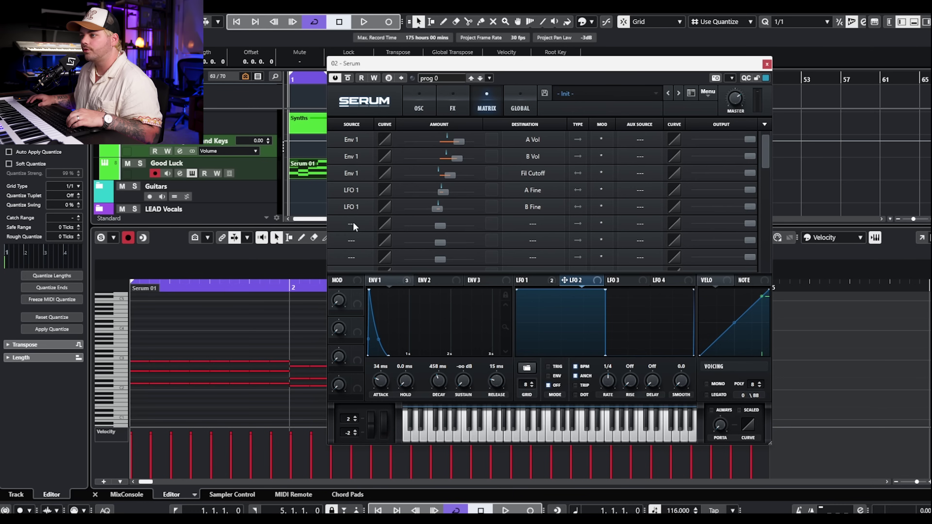
pyautogui.click(353, 222)
pyautogui.click(365, 220)
pyautogui.click(531, 222)
pyautogui.moveTo(534, 314)
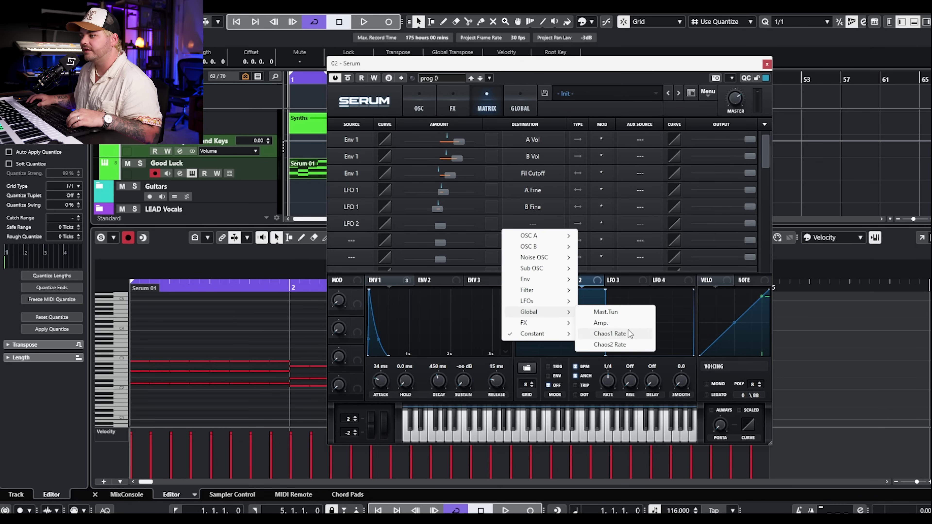
pyautogui.click(616, 324)
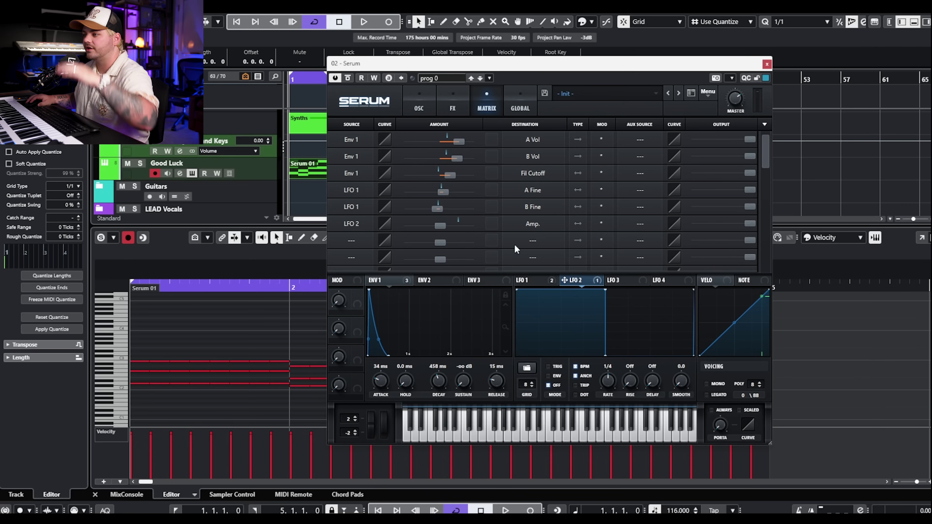
pyautogui.press('space')
pyautogui.moveTo(440, 225); pyautogui.dragTo(444, 225)
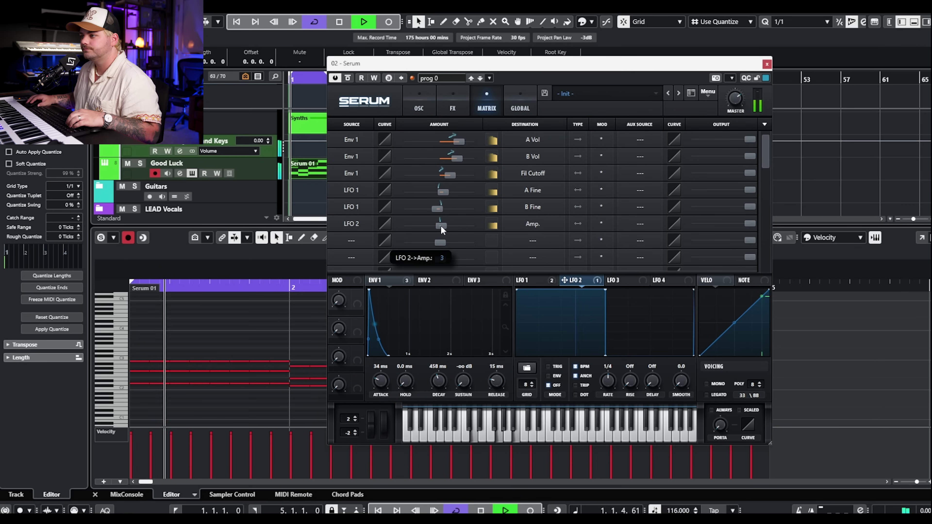
pyautogui.moveTo(444, 225); pyautogui.dragTo(451, 225)
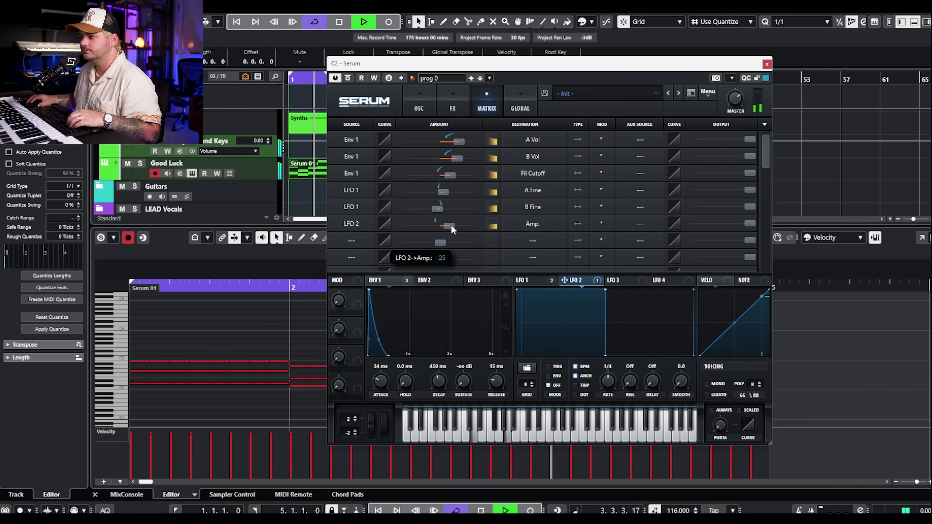
# - Add a matrix routing from LFO 2 to Fil Cutoff and set its amount to 5 while auditioning the part
pyautogui.click(351, 240)
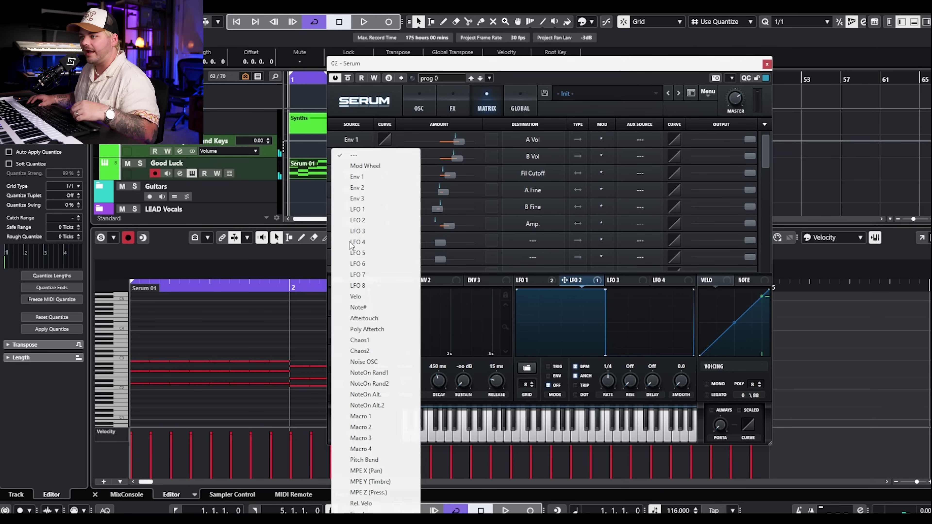
pyautogui.click(363, 225)
pyautogui.click(533, 240)
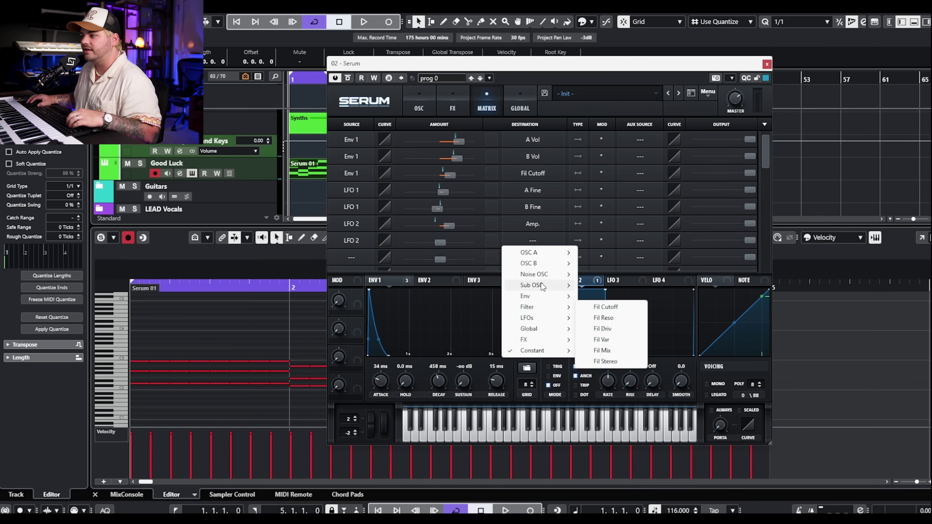
pyautogui.moveTo(538, 310)
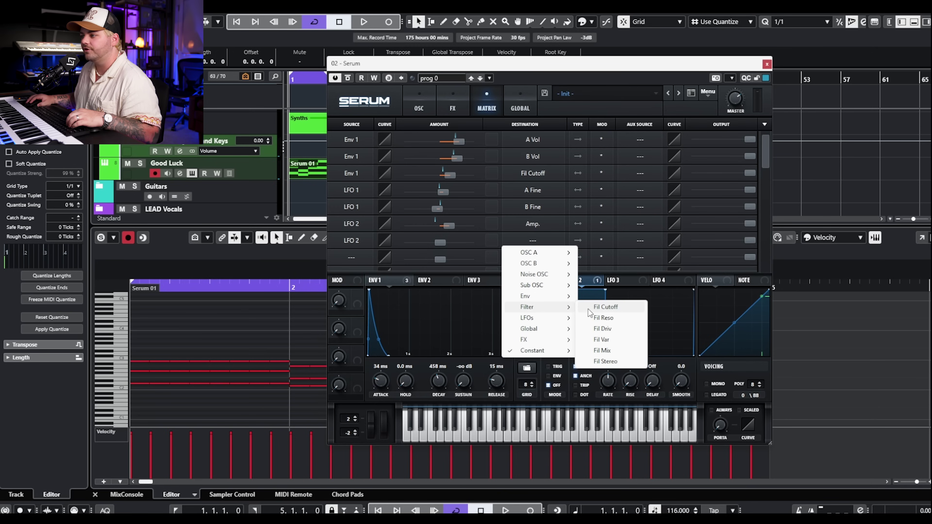
pyautogui.click(602, 309)
pyautogui.press('space')
pyautogui.moveTo(438, 244); pyautogui.dragTo(441, 243)
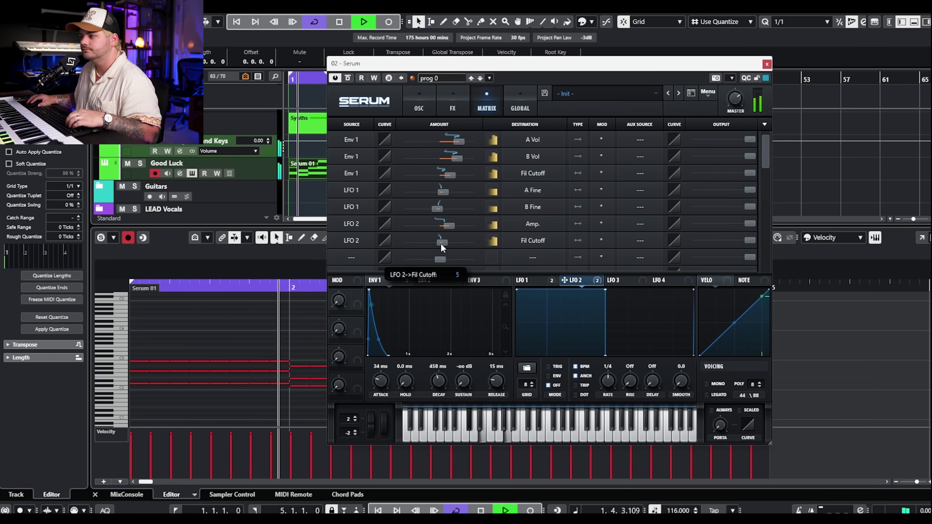
pyautogui.click(422, 100)
pyautogui.press('space')
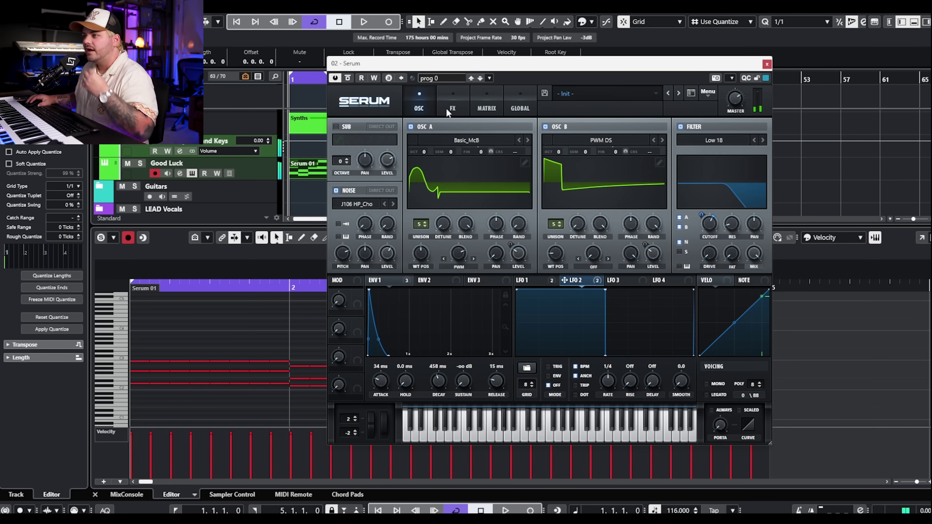
# - Enable the flanger with a 63% mix, then adjust its depth and set its rate to 1.64 Hz during playback
pyautogui.click(453, 108)
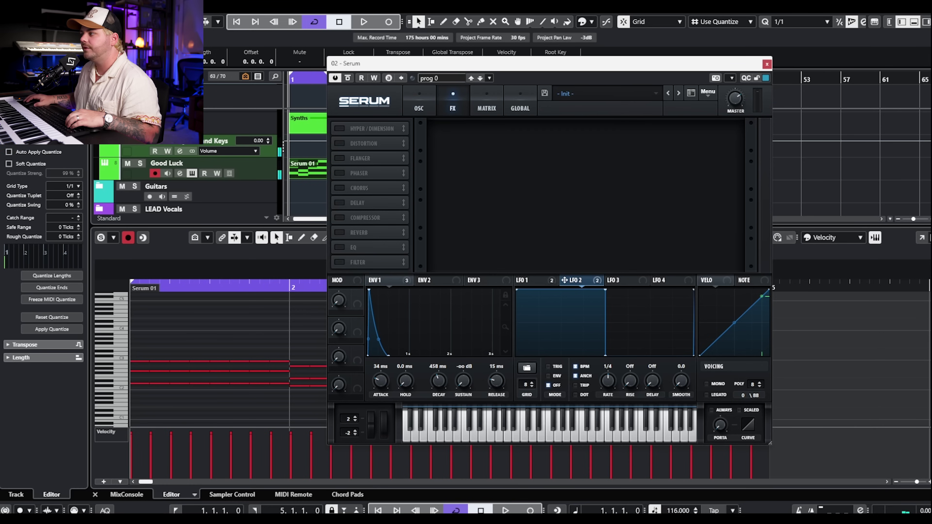
pyautogui.click(340, 158)
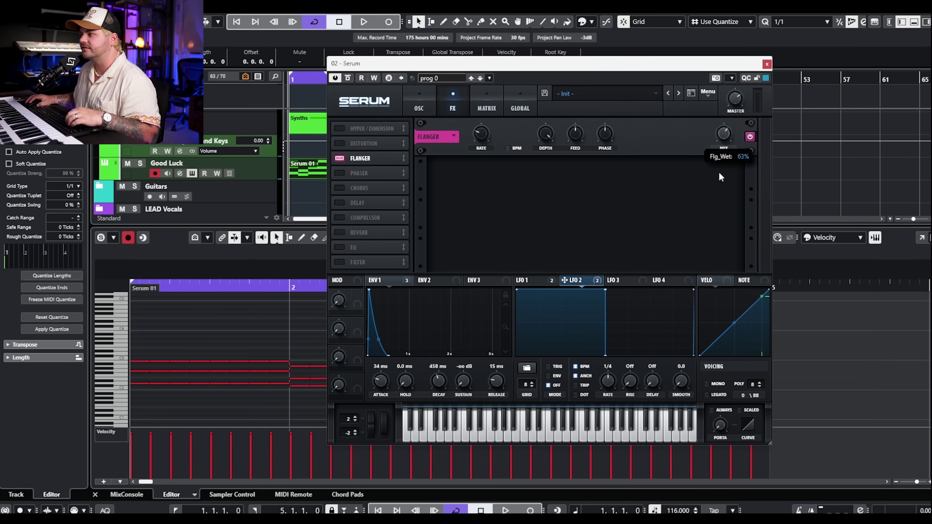
pyautogui.moveTo(489, 123)
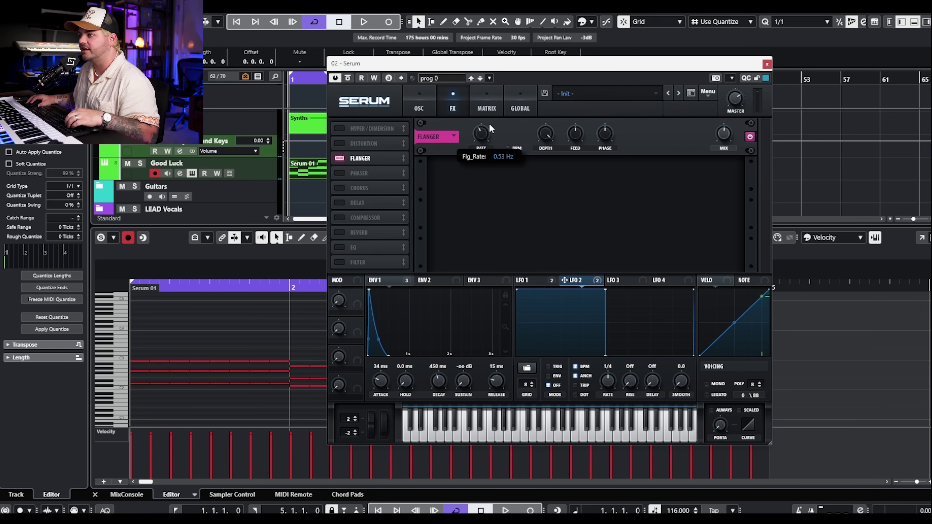
pyautogui.press('space')
pyautogui.moveTo(545, 140); pyautogui.dragTo(536, 171)
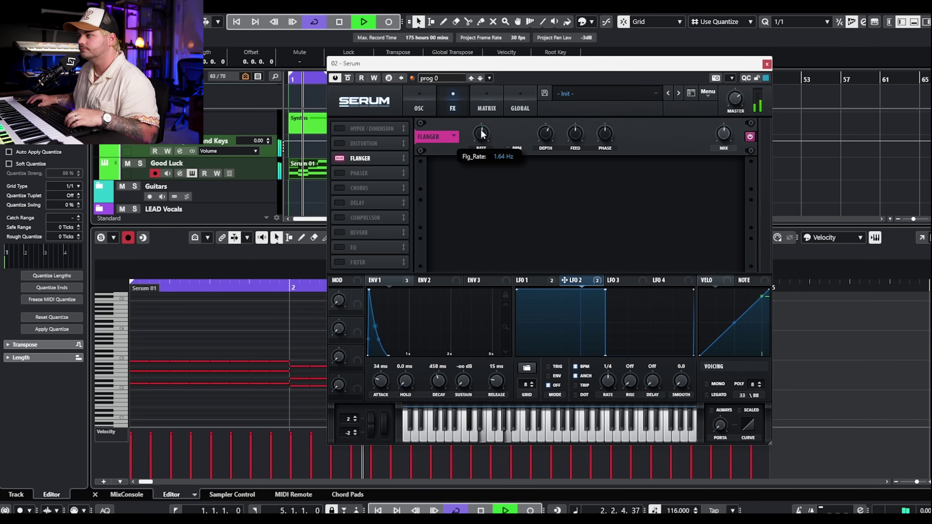
# - Enable the chorus, lower its mix and audition the result
pyautogui.click(339, 188)
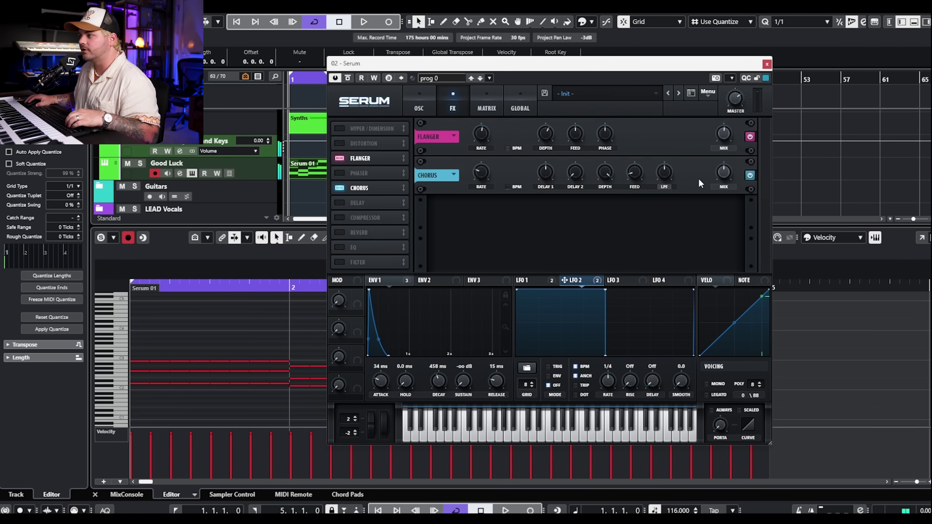
pyautogui.moveTo(720, 180)
pyautogui.moveTo(720, 180); pyautogui.dragTo(704, 201)
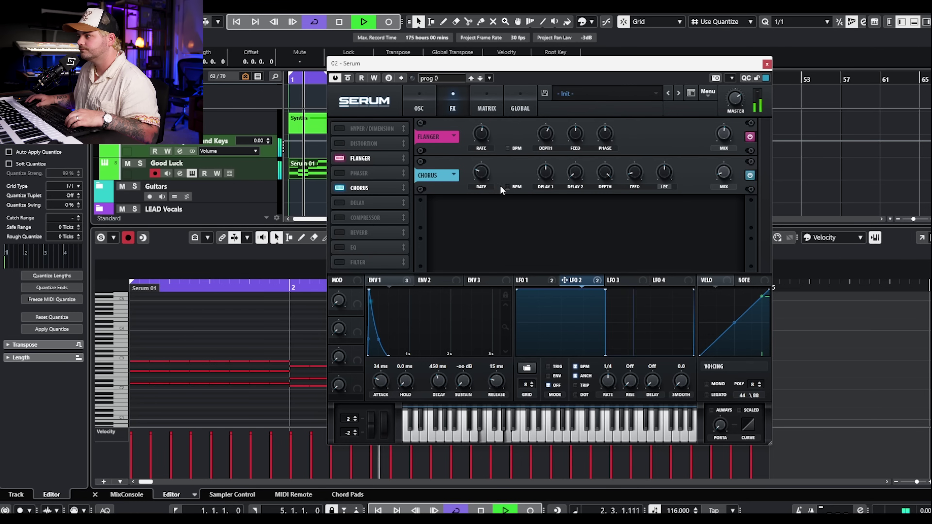
pyautogui.press('space')
# - Enable the Hall reverb with a 1.8 s decay, adjust its low cut, high cut and mix, and audition the part
pyautogui.click(339, 232)
pyautogui.moveTo(509, 221)
pyautogui.moveTo(538, 216); pyautogui.dragTo(537, 231)
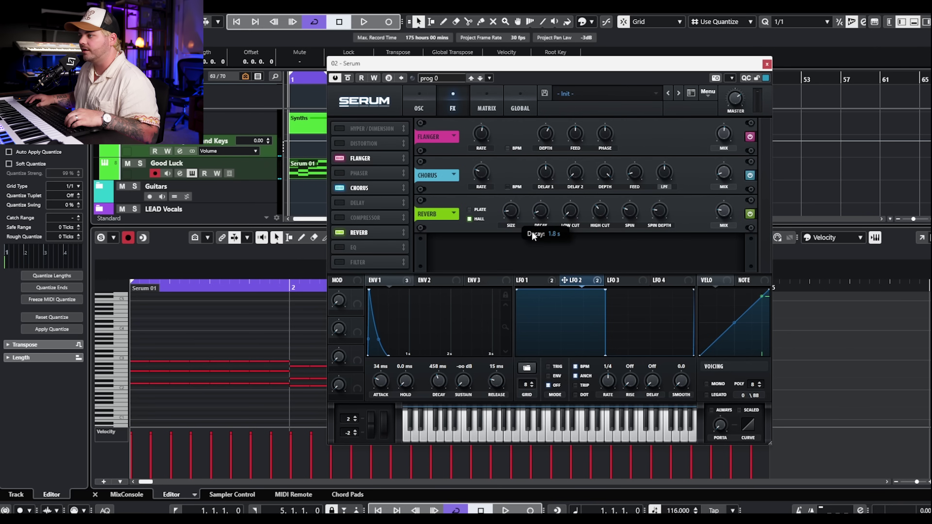
pyautogui.moveTo(572, 214)
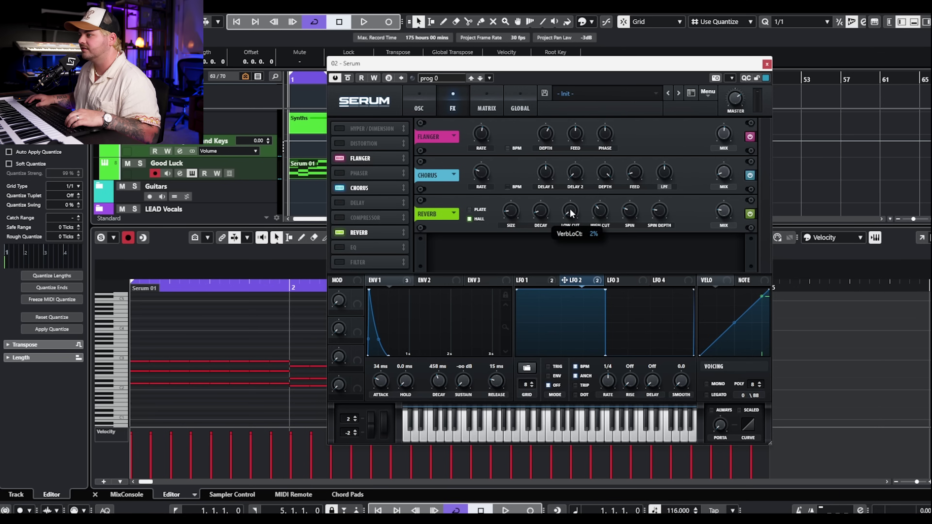
pyautogui.moveTo(593, 212); pyautogui.dragTo(600, 228)
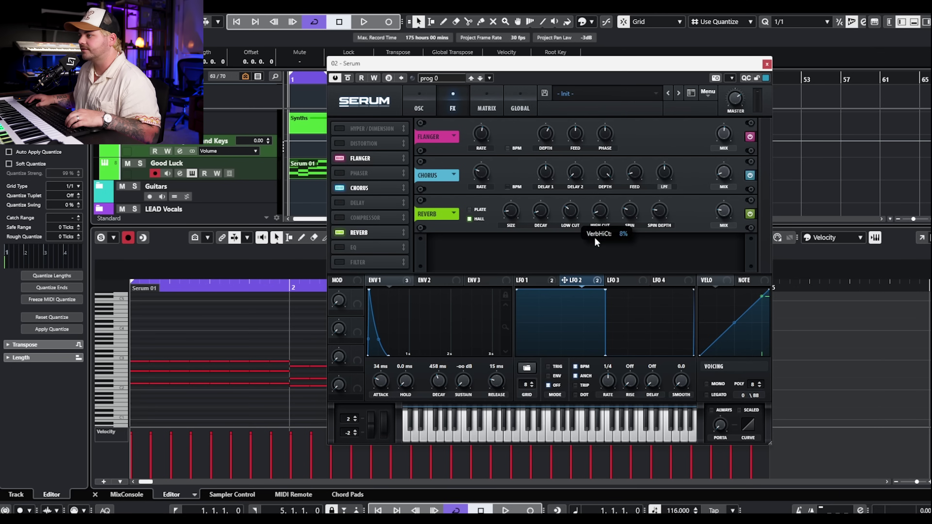
pyautogui.press('space')
pyautogui.moveTo(721, 222)
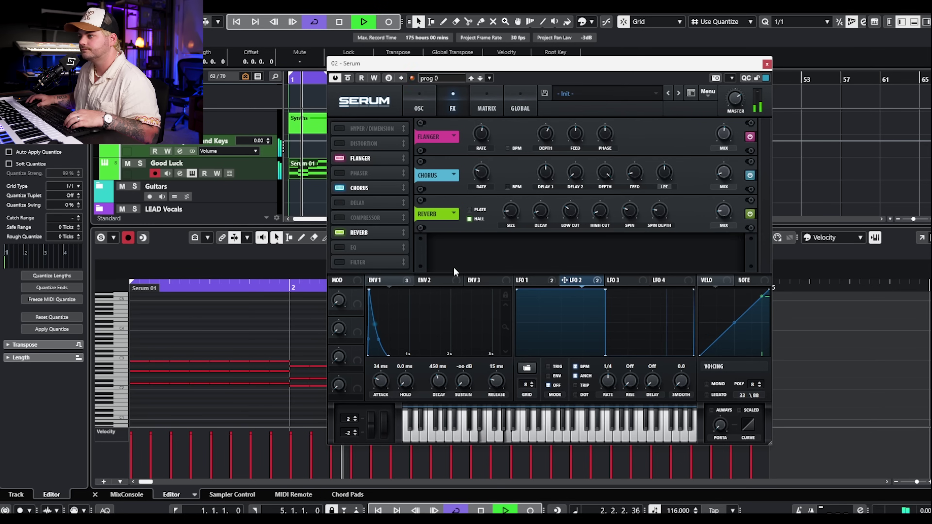
pyautogui.press('space')
# - Enable the EQ, switch its low band to a low-cut shape and set that band's Q to 46%
pyautogui.click(352, 247)
pyautogui.click(555, 262)
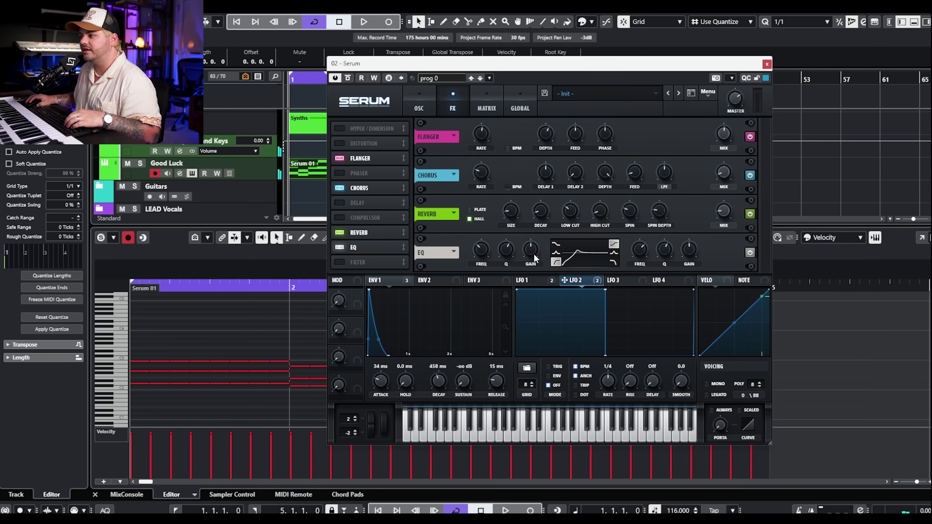
pyautogui.moveTo(504, 259)
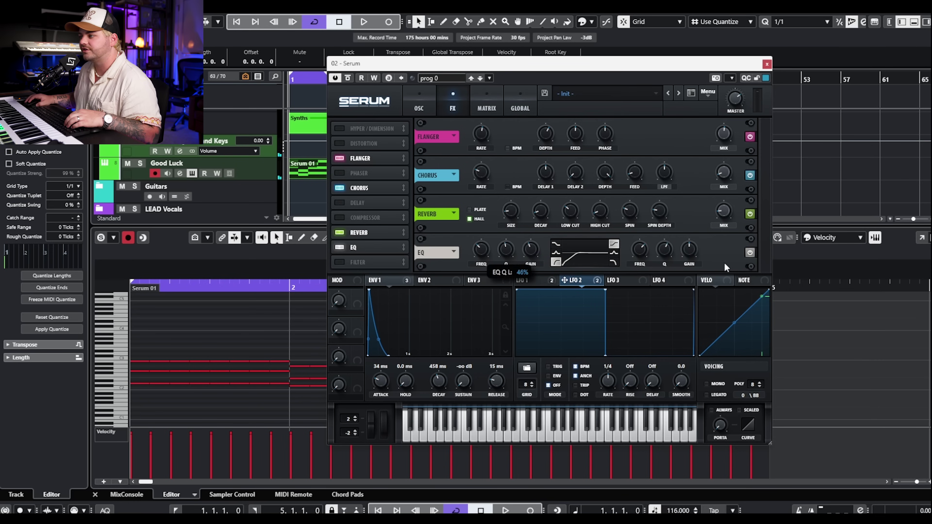
# - Switch the EQ's high band to a high-cut shape, adjust the band, and set the master volume to 78% during playback
pyautogui.click(613, 263)
pyautogui.moveTo(665, 250); pyautogui.dragTo(649, 247)
pyautogui.press('space')
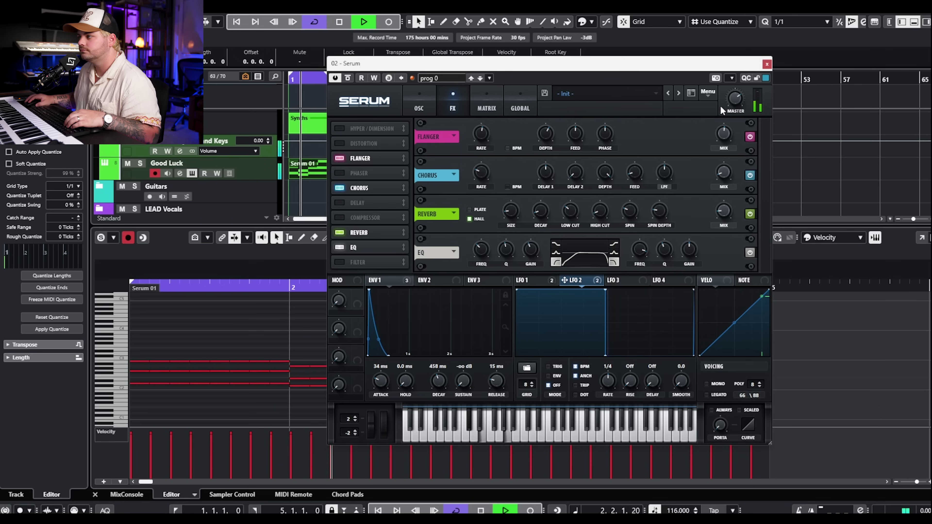
pyautogui.moveTo(744, 94)
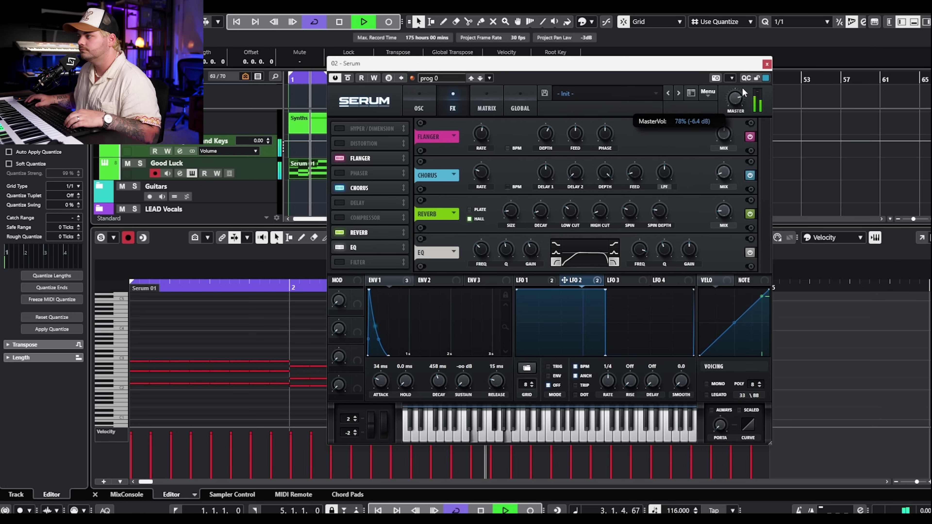
pyautogui.click(820, 186)
pyautogui.press('space')
# - Check Env 1's modulation of the oscillator A and B levels and its decay setting while auditioning the part
pyautogui.click(420, 106)
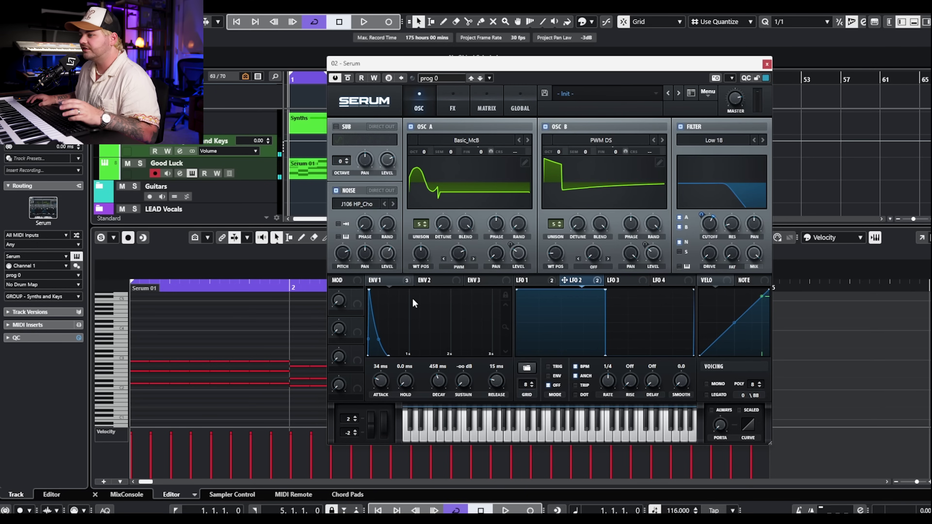
pyautogui.click(405, 283)
pyautogui.moveTo(512, 242)
pyautogui.mouseDown()
pyautogui.moveTo(510, 257)
pyautogui.moveTo(518, 235)
pyautogui.mouseUp()
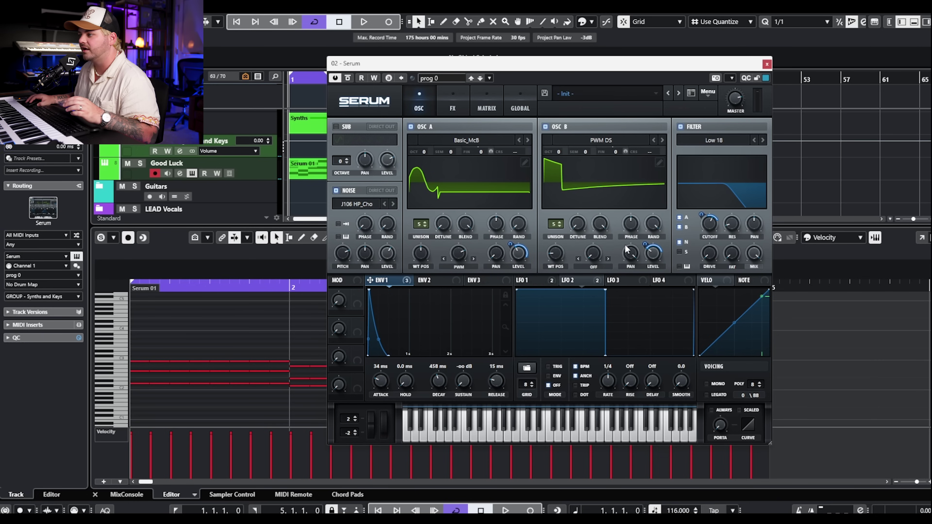
pyautogui.moveTo(653, 256)
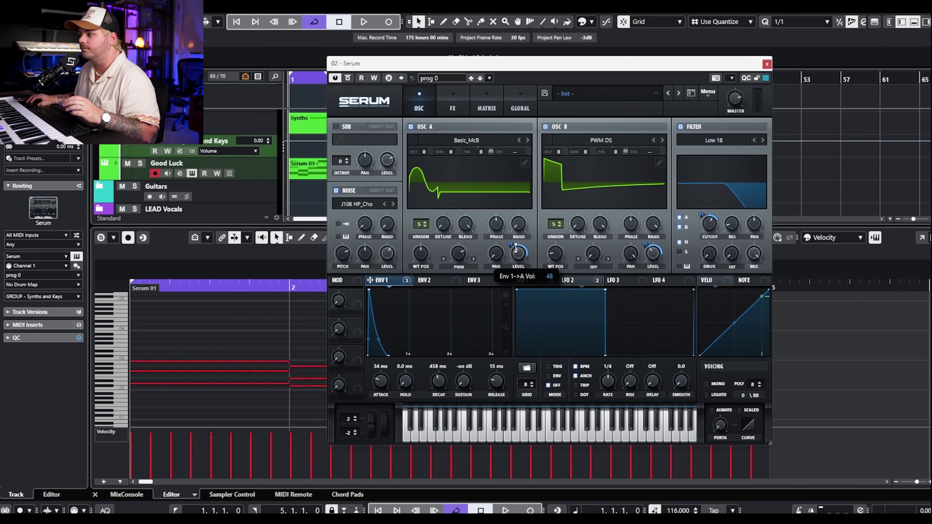
pyautogui.press('space')
pyautogui.moveTo(439, 381); pyautogui.dragTo(439, 385)
pyautogui.press('space')
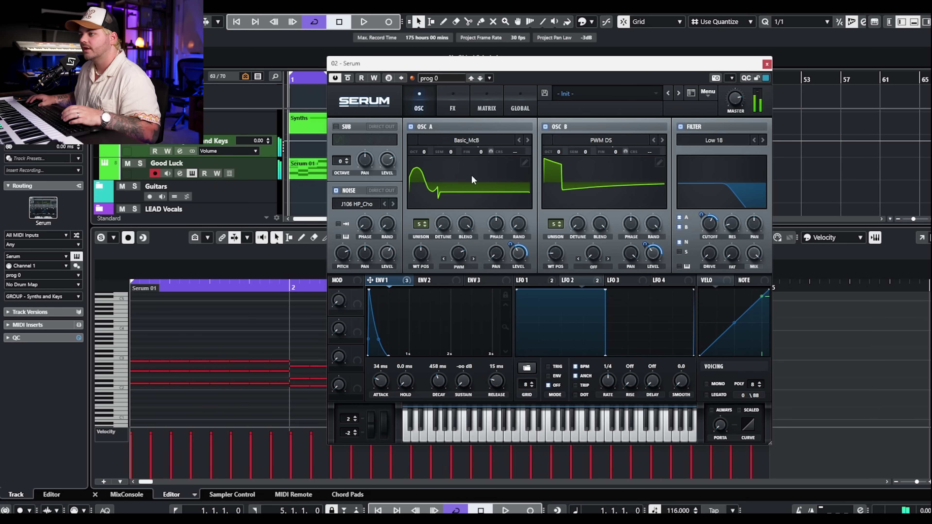
# - Close the synth and the lower editor zone, then move the Serum 01 clip at bar 1 to the Good Luck Babe Brass track
pyautogui.click(767, 64)
pyautogui.click(912, 22)
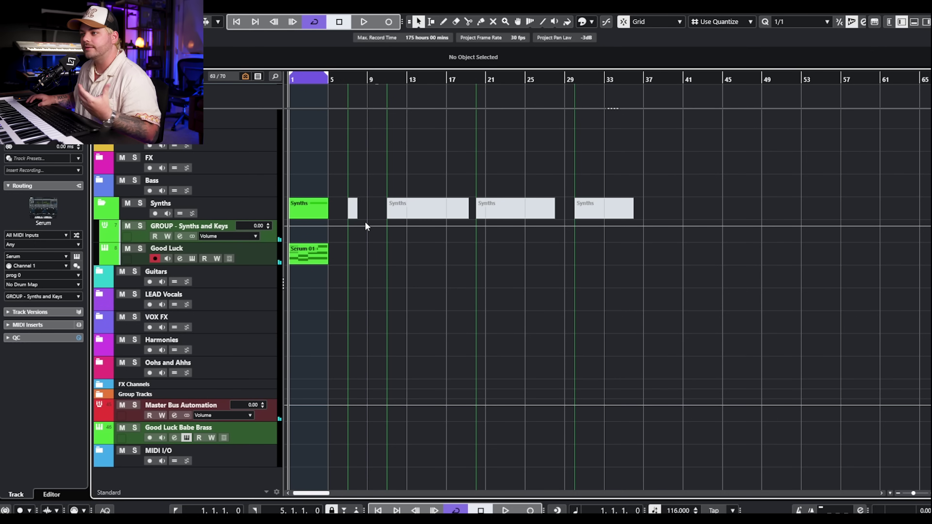
pyautogui.moveTo(308, 254); pyautogui.dragTo(293, 435)
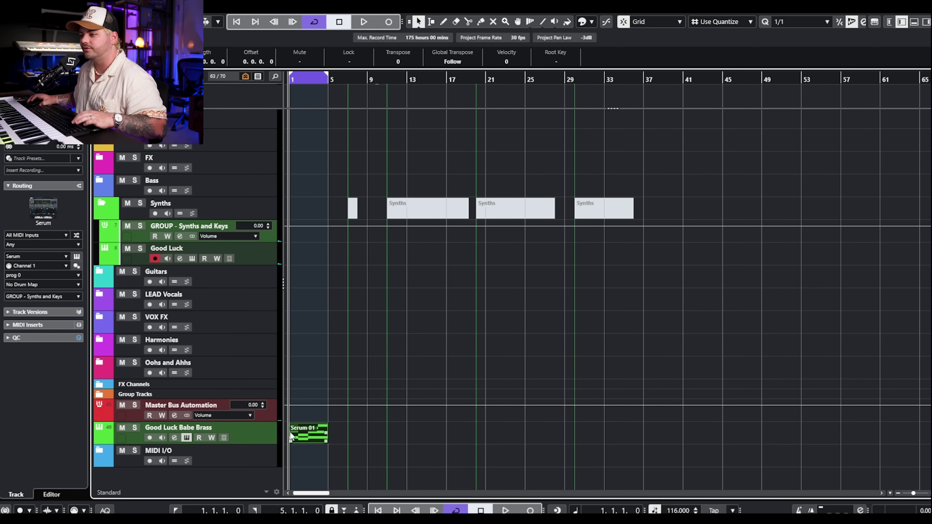
pyautogui.click(530, 332)
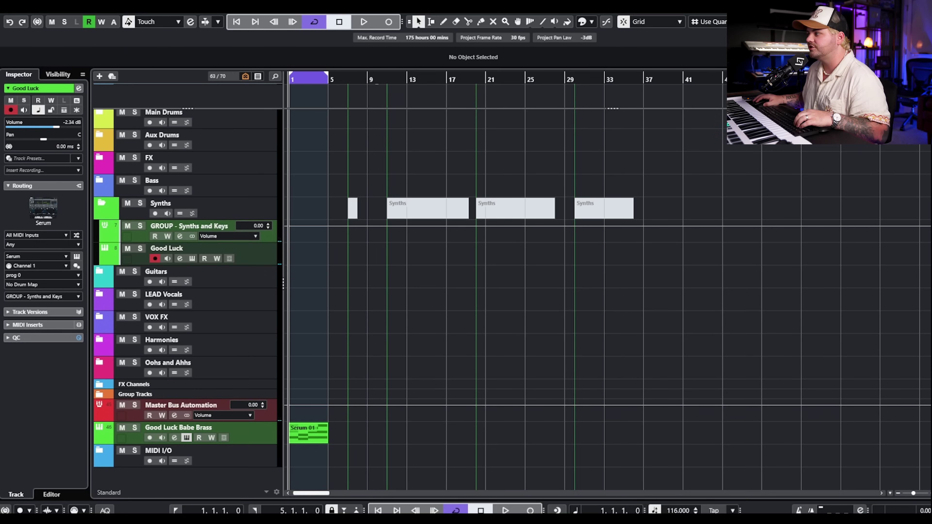
# - Open the Good Luck Babe Brass track's Serum preset on its oscillator page and audition its Cutoff macro
pyautogui.click(187, 438)
pyautogui.click(293, 107)
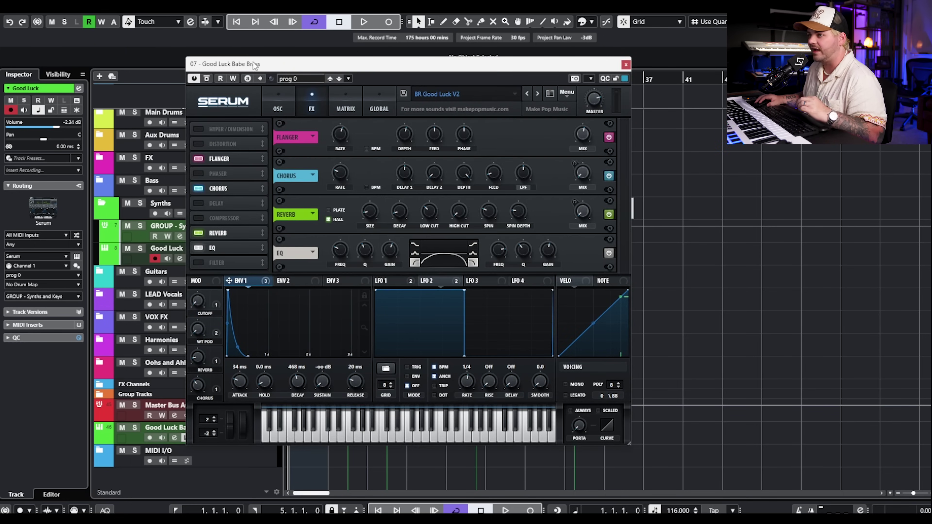
pyautogui.click(278, 103)
pyautogui.press('space')
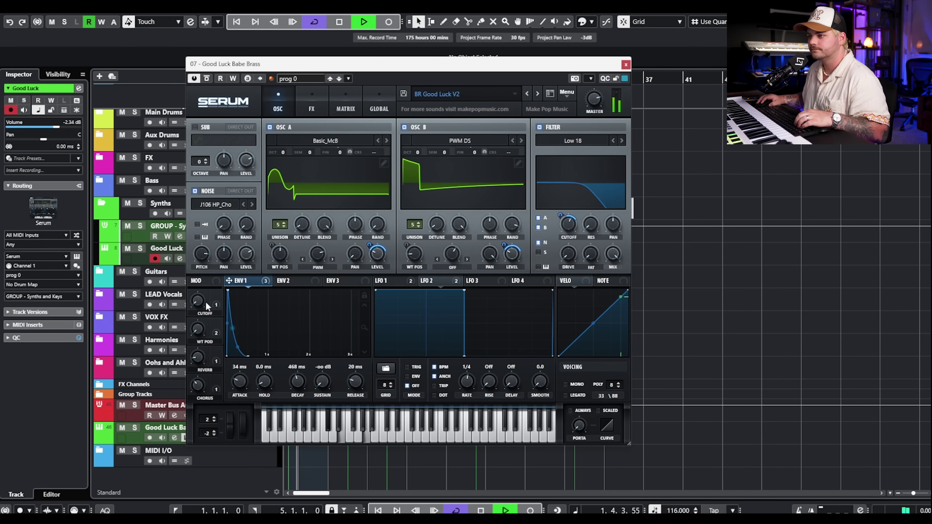
pyautogui.moveTo(201, 299)
pyautogui.mouseDown()
pyautogui.moveTo(208, 288)
pyautogui.moveTo(199, 295)
pyautogui.mouseUp()
pyautogui.press('space')
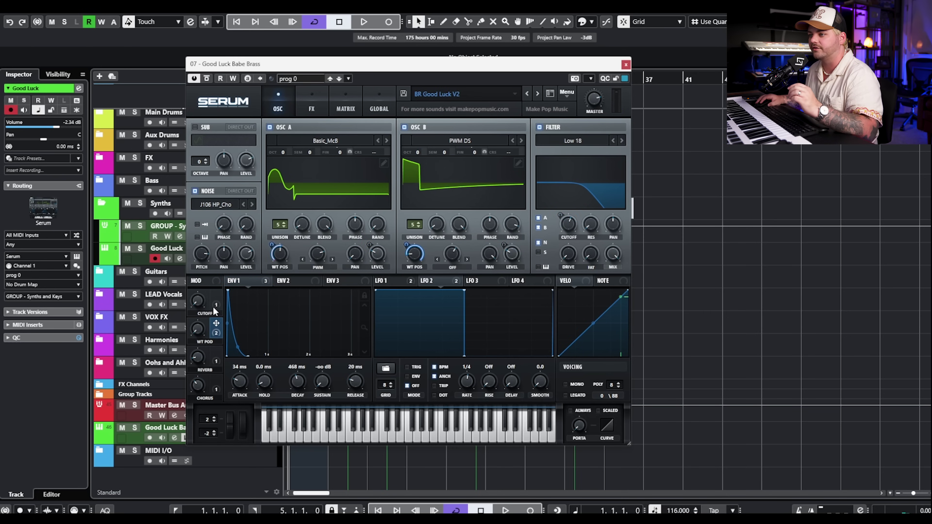
# - Inspect which parameter the Cutoff macro modulates and close the synth
pyautogui.rightClick(216, 304)
pyautogui.click(220, 293)
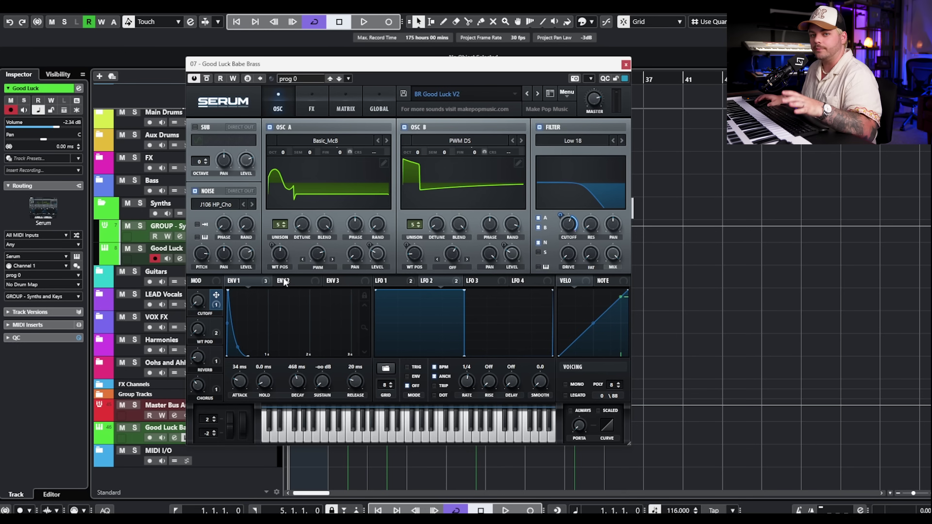
pyautogui.click(627, 64)
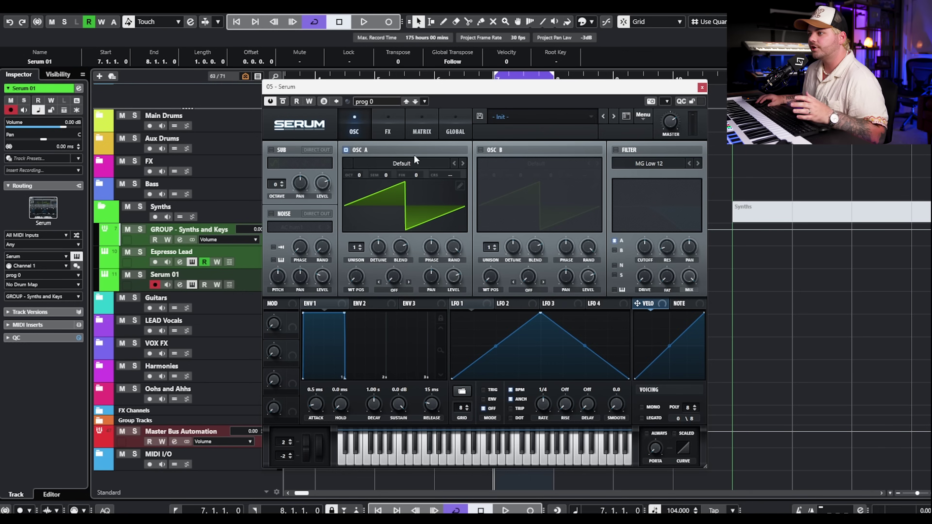
# - Load the Analog wavetable Basic Shapes into oscillator A of the Init patch on the Serum 01 track
pyautogui.click(414, 161)
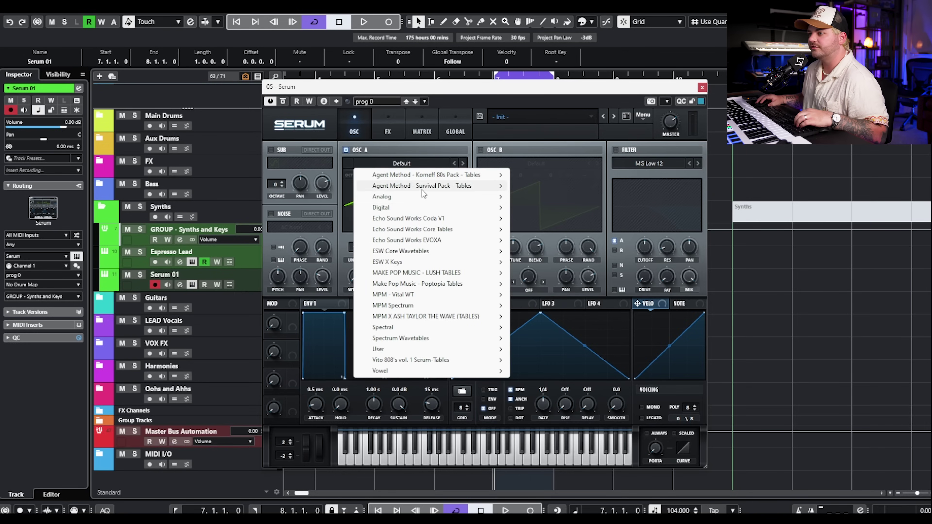
pyautogui.moveTo(421, 194)
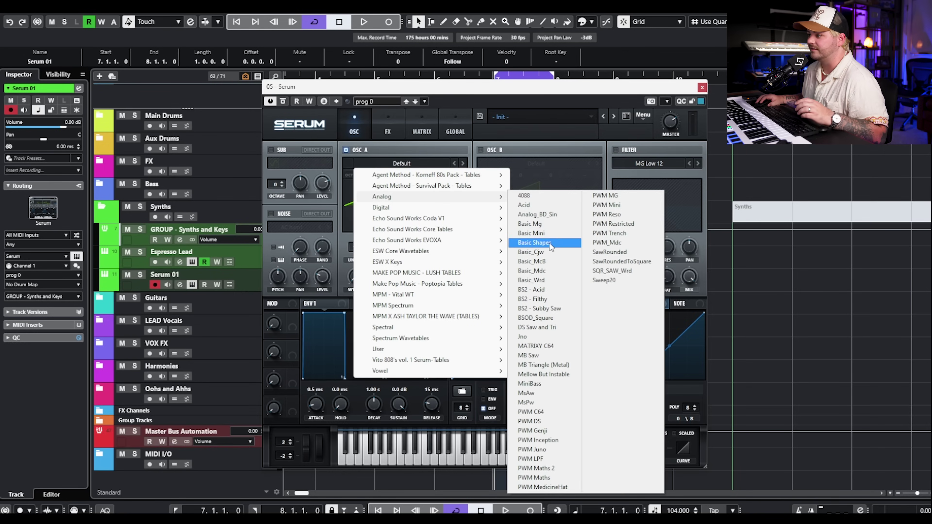
pyautogui.click(535, 242)
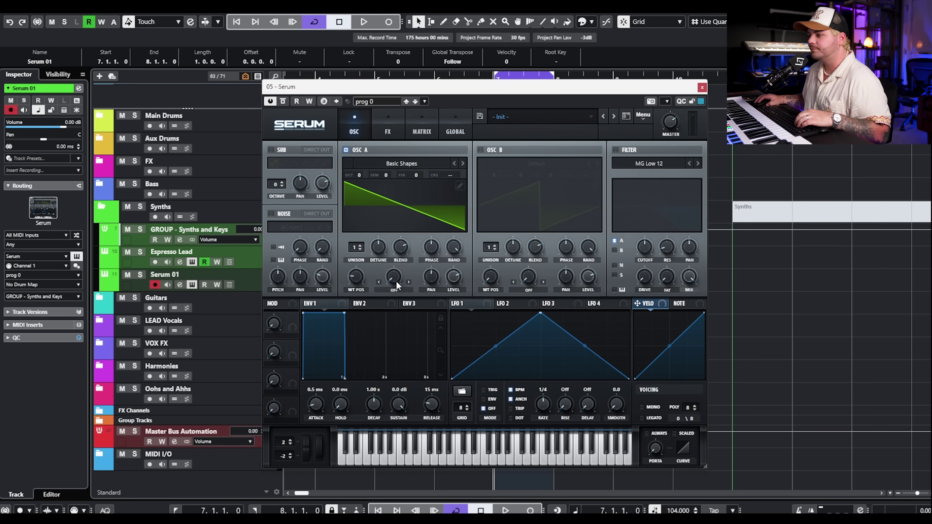
# - Set oscillator A's warp mode to FM (From B)
pyautogui.click(408, 282)
pyautogui.click(408, 282)
pyautogui.click(409, 282)
pyautogui.click(408, 282)
pyautogui.click(403, 289)
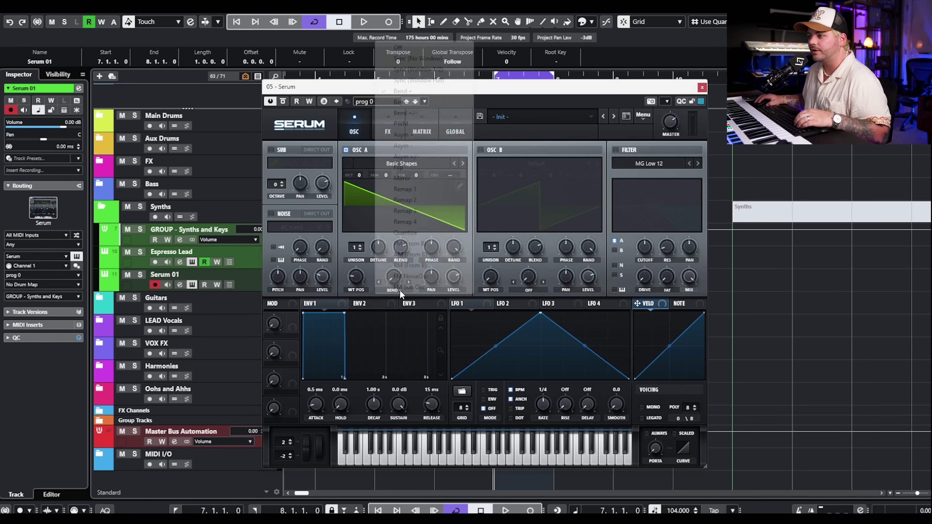
pyautogui.click(427, 244)
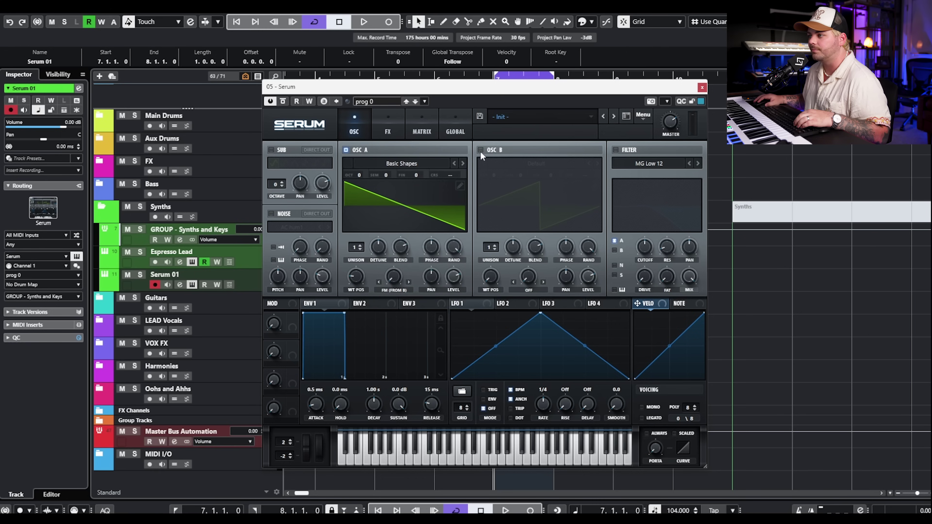
# - Enable oscillator B, lower its level to about 12%, and raise oscillator A's FM warp amount to about 24%
pyautogui.click(480, 149)
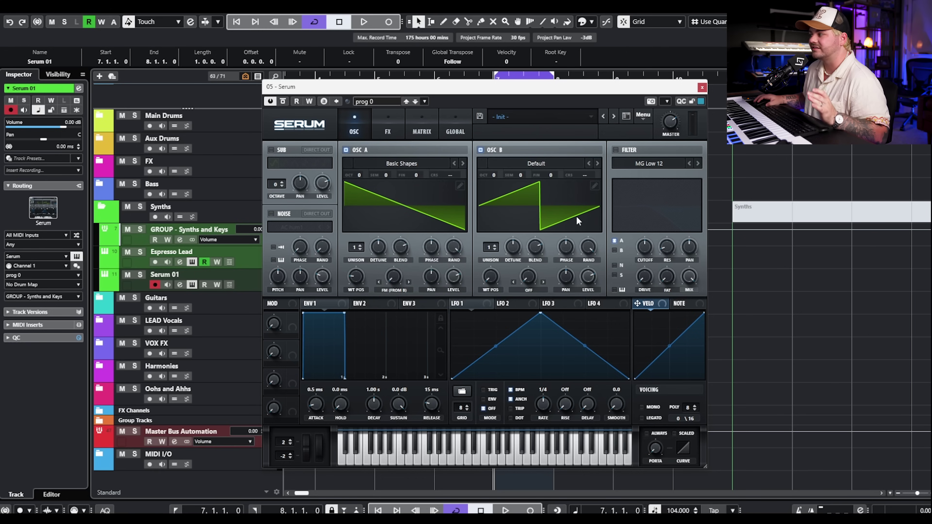
pyautogui.moveTo(588, 276); pyautogui.dragTo(579, 345)
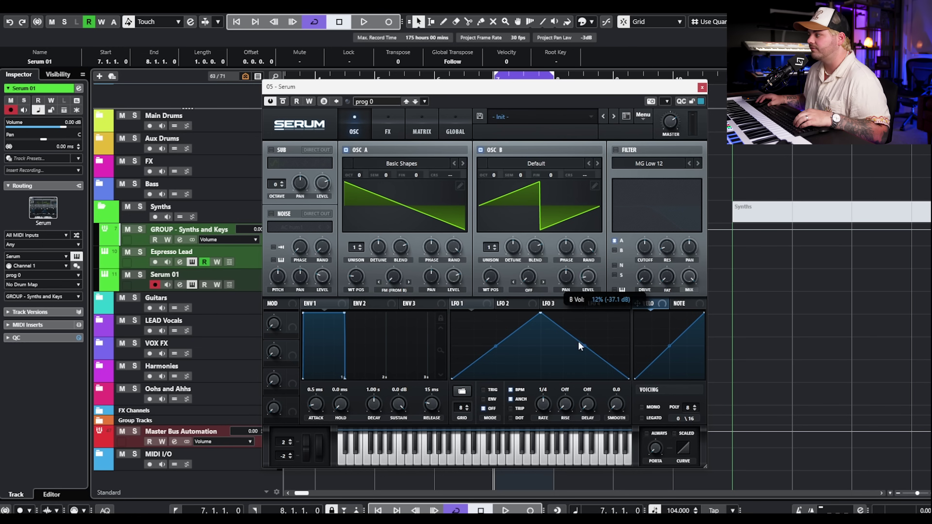
pyautogui.moveTo(400, 280); pyautogui.dragTo(400, 264)
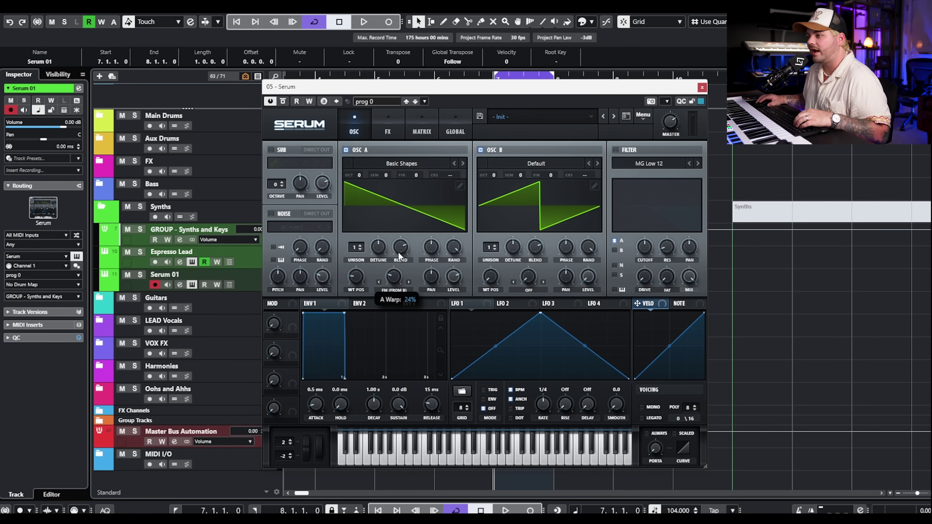
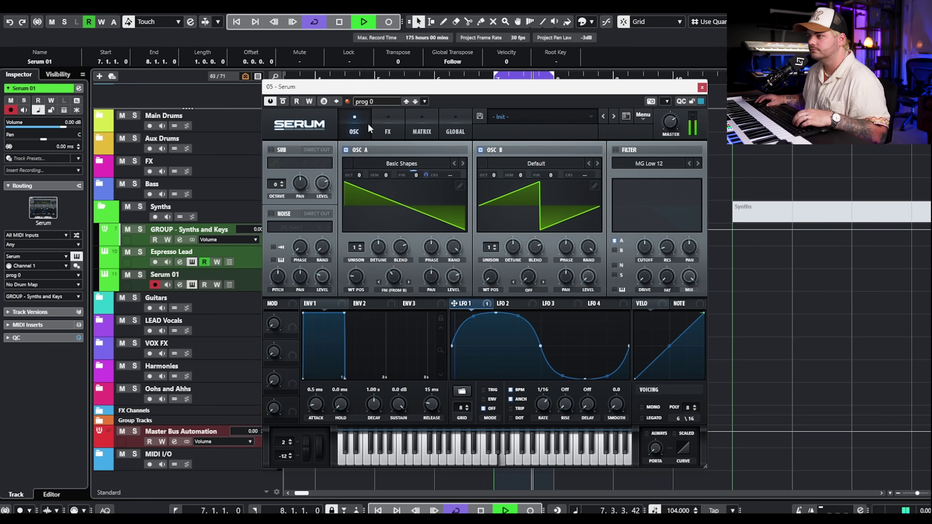
# - Stop playback and make Mod Wheel the auxiliary source for LFO 1's modulation of oscillator A's fine tuning
pyautogui.press('space')
pyautogui.click(413, 126)
pyautogui.click(572, 164)
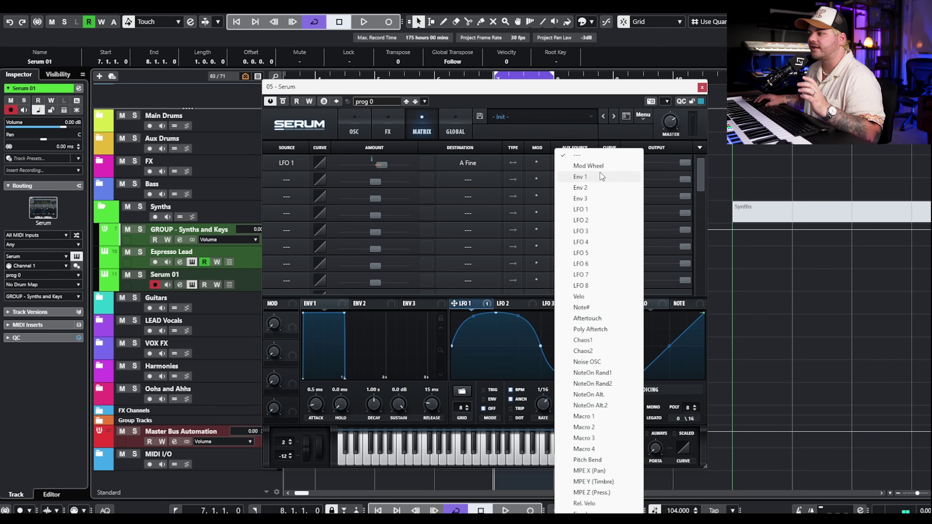
pyautogui.click(591, 166)
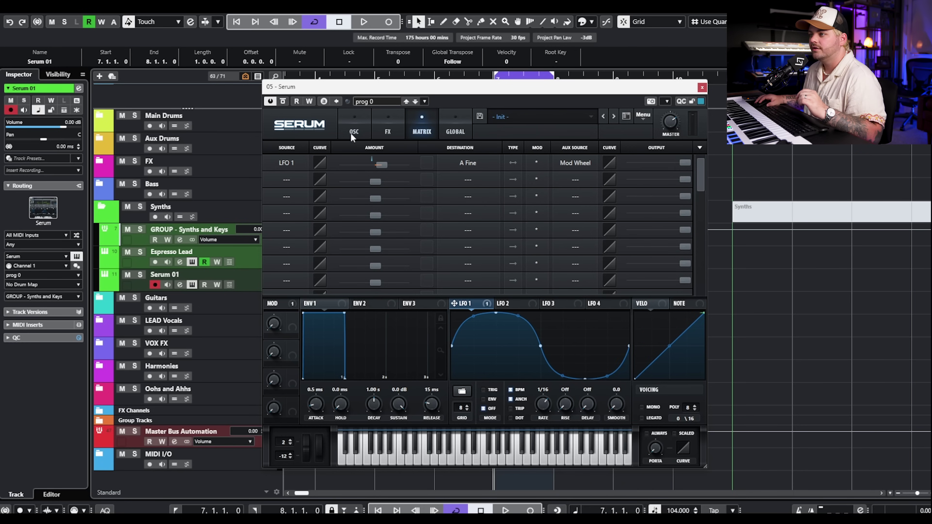
pyautogui.click(354, 125)
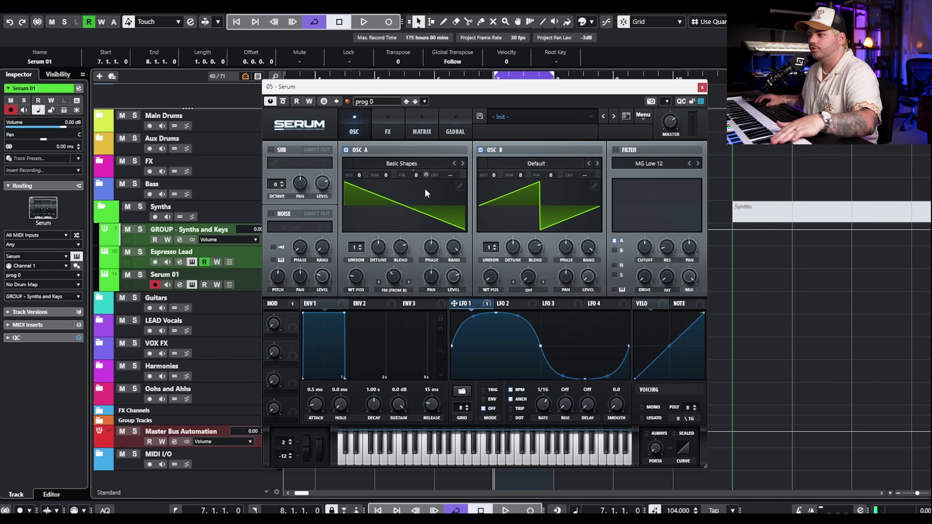
# - Audition the mod-wheel-controlled vibrato over the looped part
pyautogui.press('space')
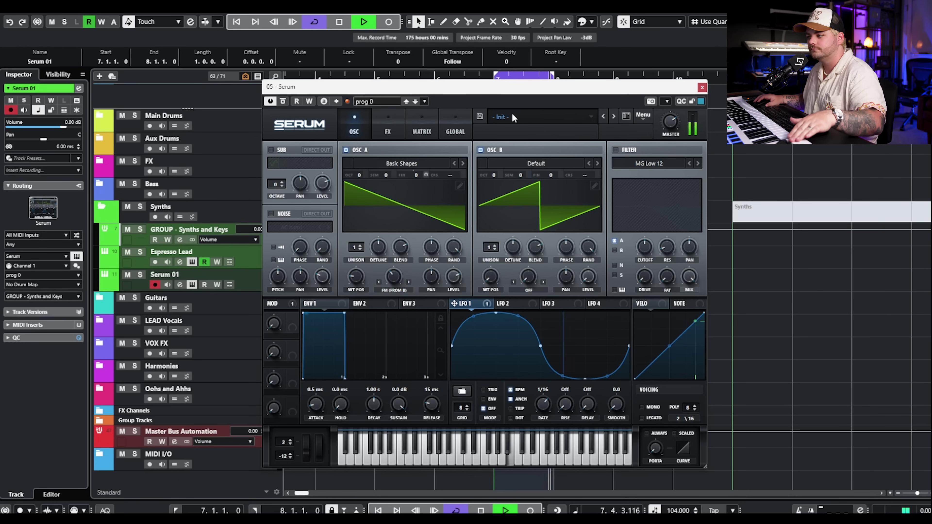
pyautogui.press('space')
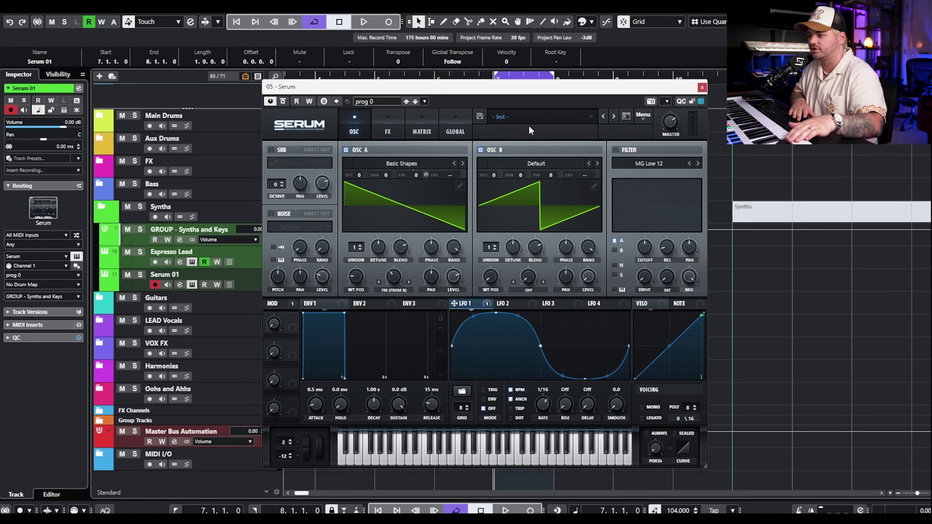
pyautogui.press('space')
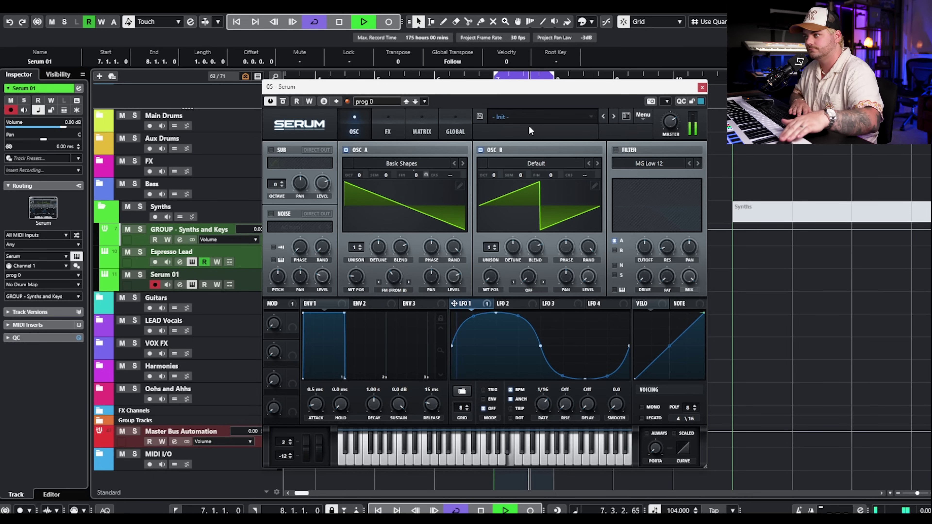
pyautogui.press('space')
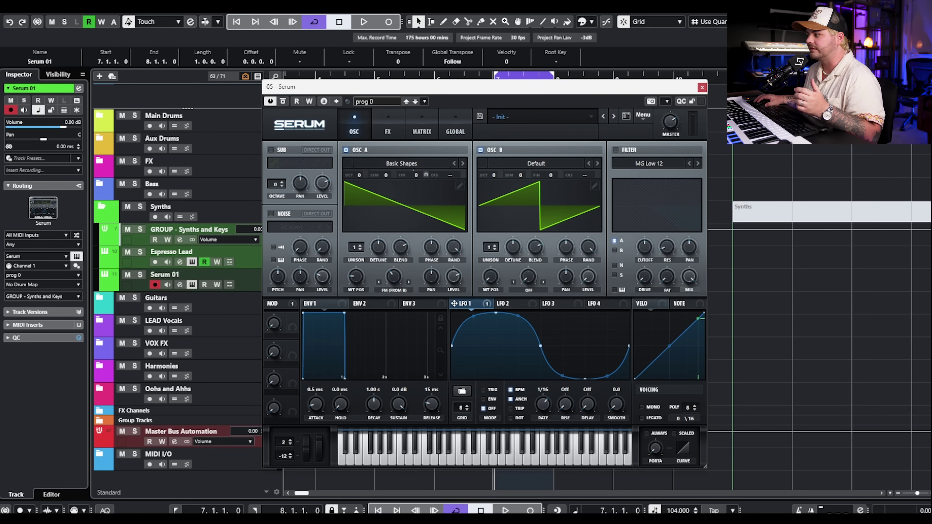
# - Shape LFO 2 as a curve rising from about half height to full at its midpoint and holding there until the end
pyautogui.click(510, 304)
pyautogui.moveTo(540, 313); pyautogui.dragTo(776, 303)
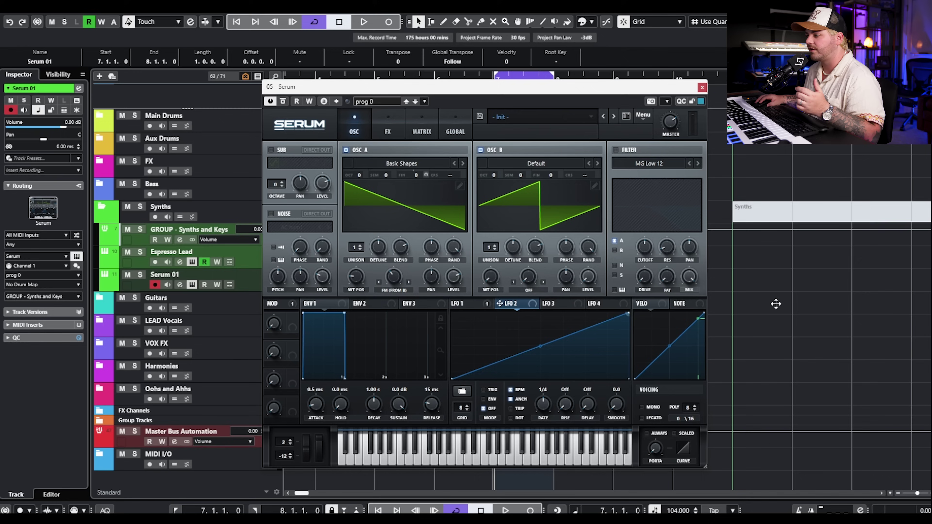
pyautogui.moveTo(452, 378); pyautogui.dragTo(454, 347)
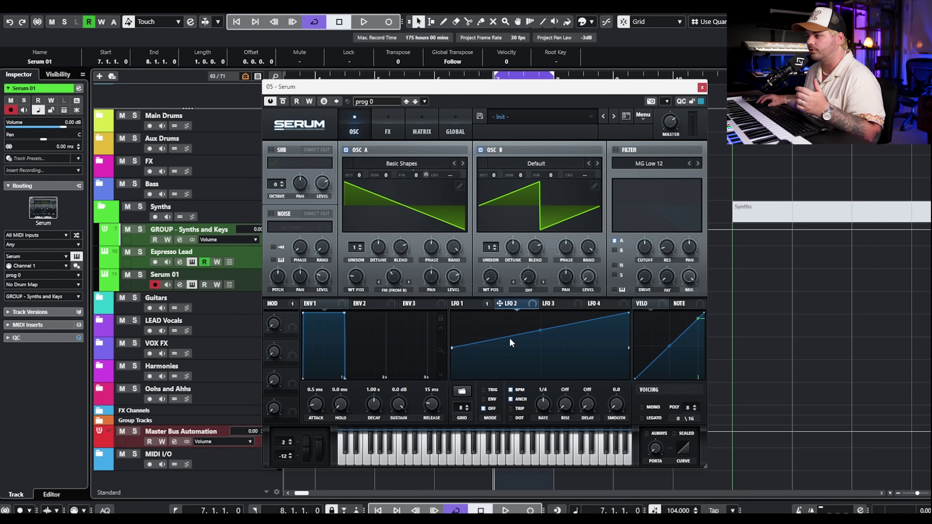
pyautogui.doubleClick(545, 334)
pyautogui.moveTo(545, 335); pyautogui.dragTo(495, 341)
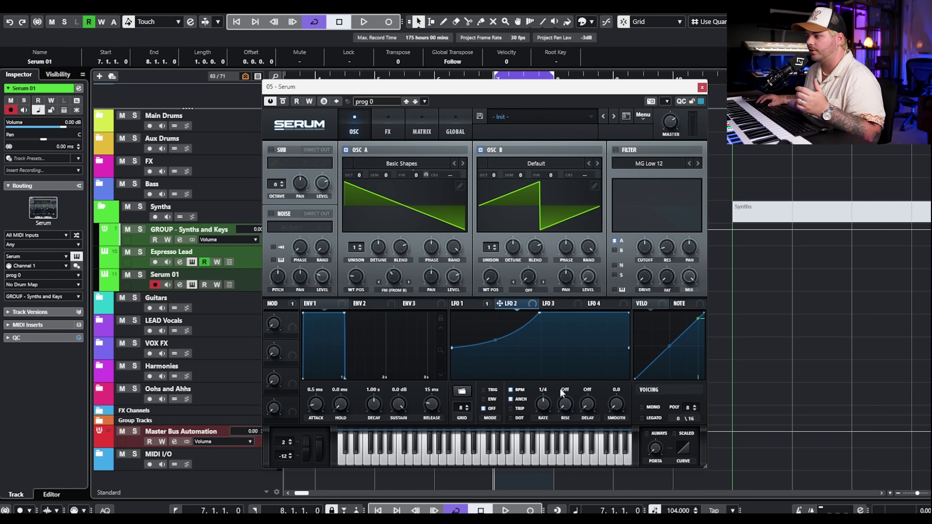
# - Assign LFO 2 to oscillator A's level with a modulation amount of 53 and start playback to audition it
pyautogui.moveTo(518, 309); pyautogui.dragTo(453, 278)
pyautogui.moveTo(450, 263)
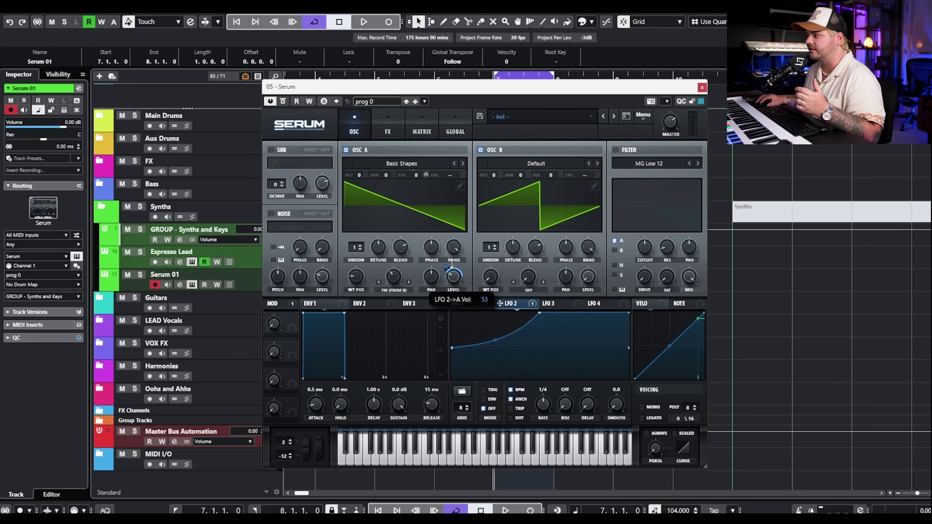
pyautogui.press('space')
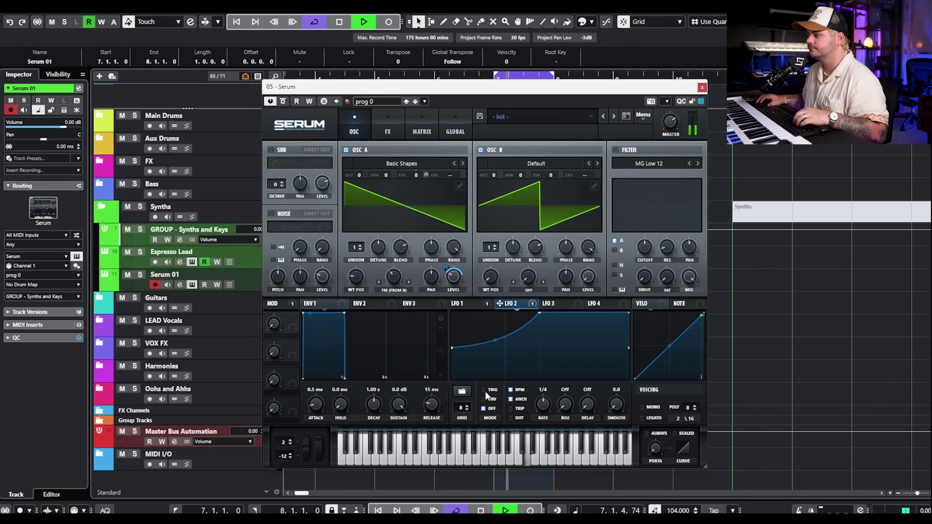
# - Set LFO 2 to envelope mode and audition the lead over the looped part
pyautogui.click(483, 399)
pyautogui.press('space')
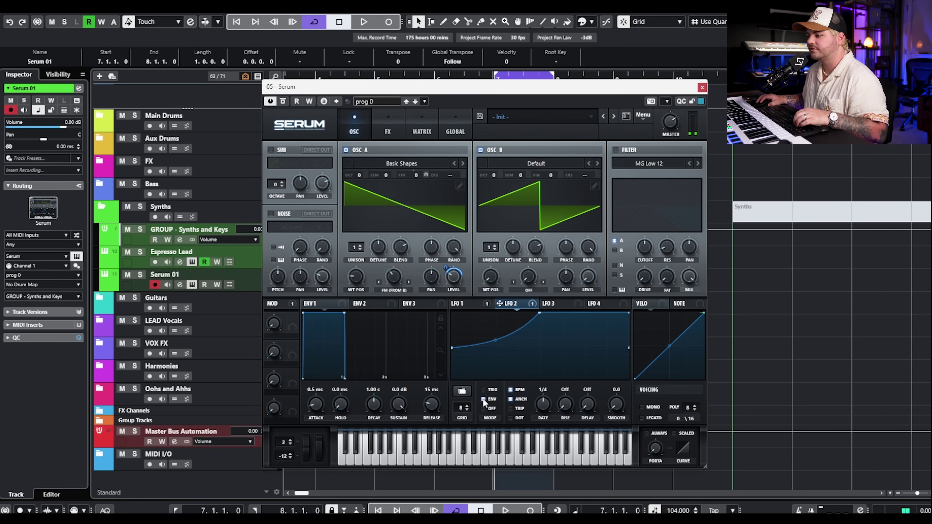
pyautogui.press('space')
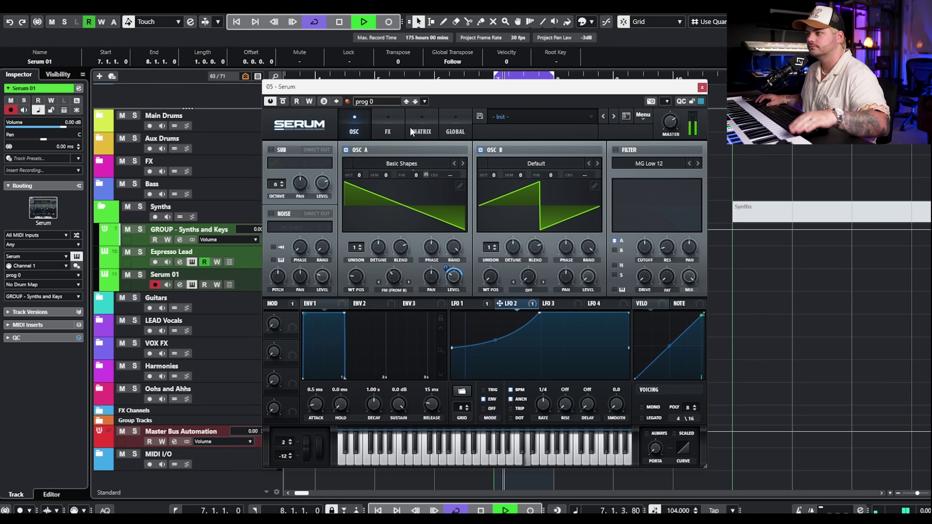
pyautogui.press('space')
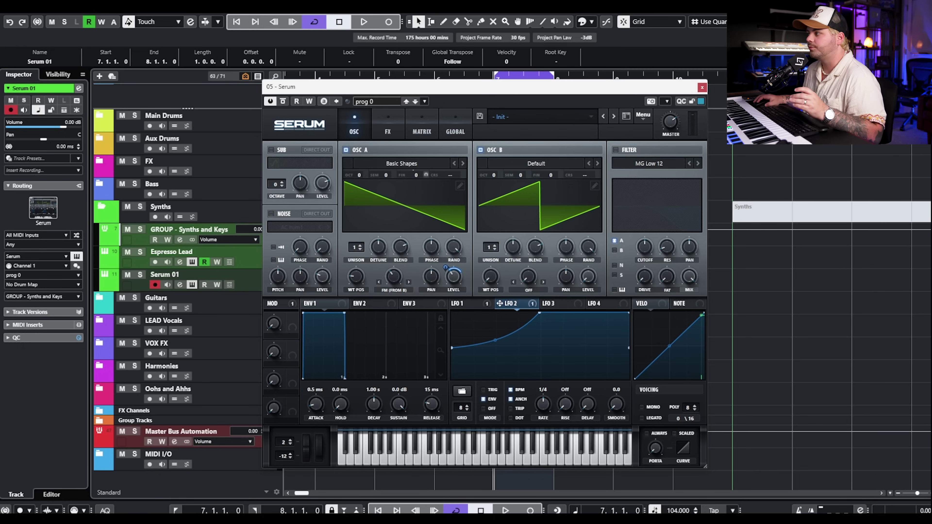
# - Enable the Hyper/Dimension effect on the lead and audition it over the loop
pyautogui.click(388, 131)
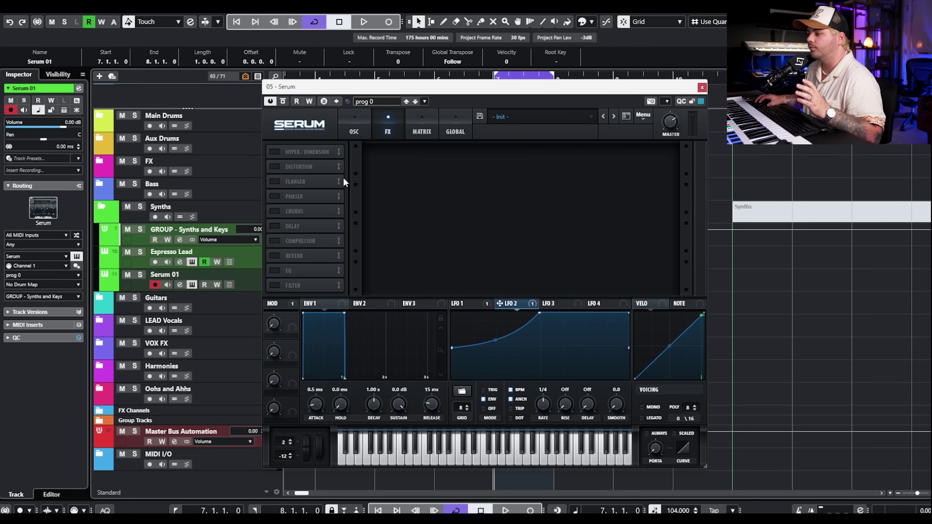
pyautogui.click(275, 152)
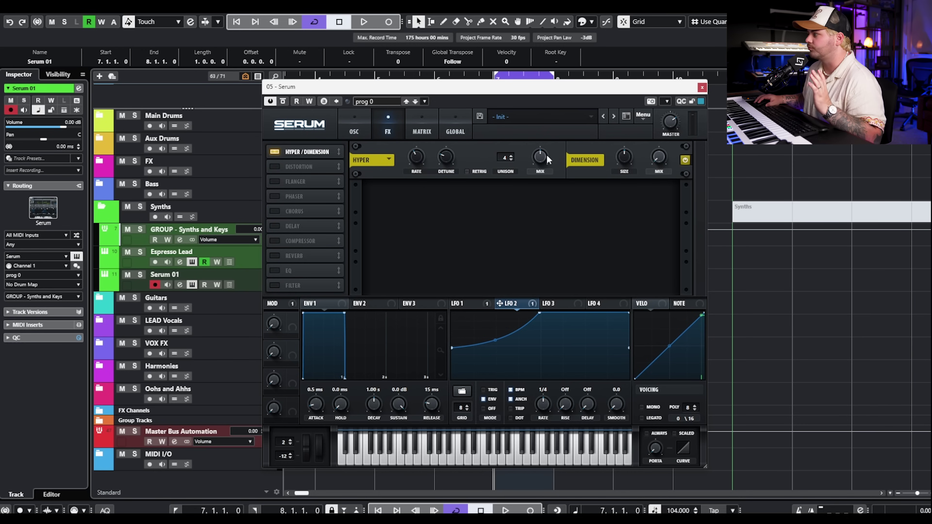
pyautogui.press('space')
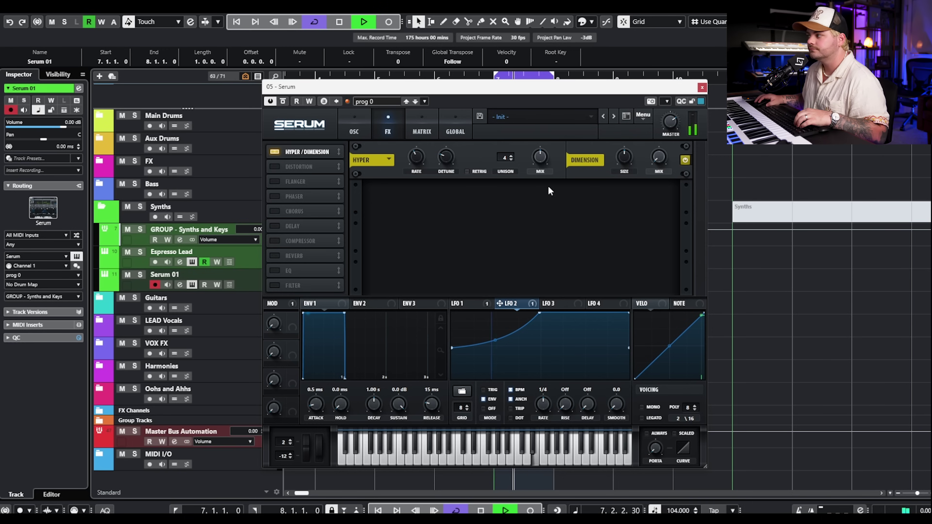
pyautogui.press('space')
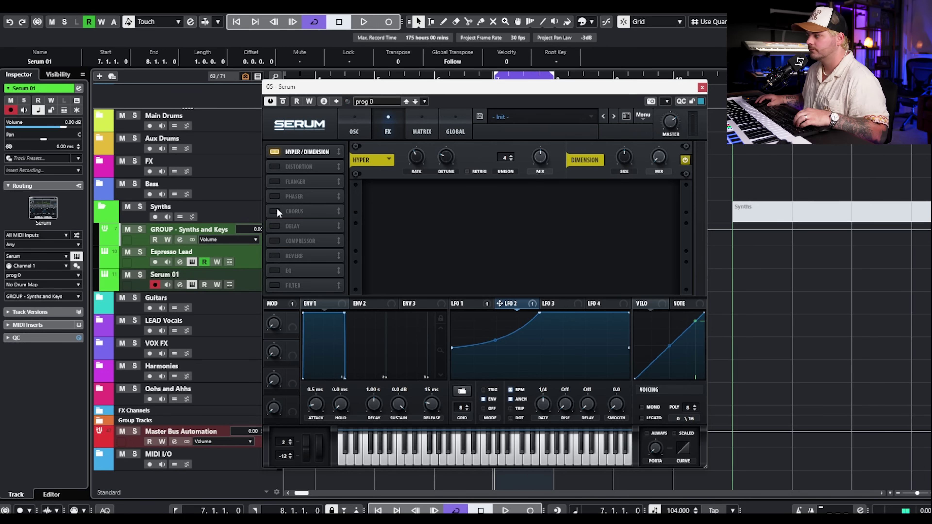
# - Enable the Chorus effect, lower its mix, and audition the lead over the loop
pyautogui.click(275, 211)
pyautogui.moveTo(655, 199); pyautogui.dragTo(618, 219)
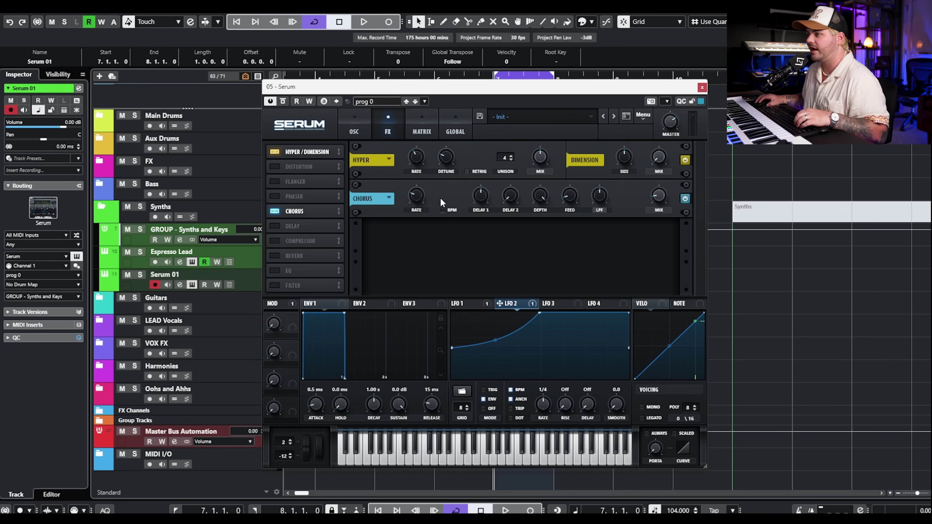
pyautogui.press('space')
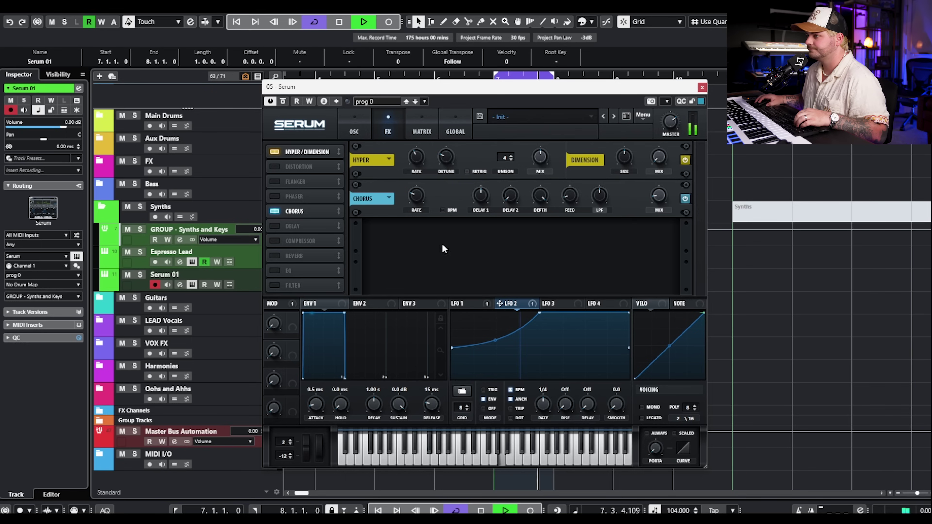
pyautogui.press('space')
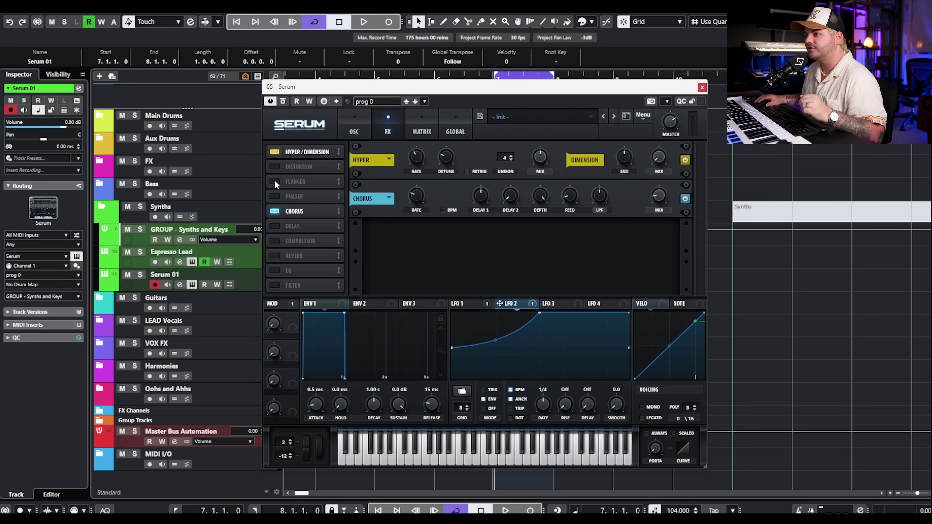
# - Enable Distortion, place it after Chorus in the effects chain, and set its type to Diode 1
pyautogui.click(288, 170)
pyautogui.moveTo(297, 170); pyautogui.dragTo(306, 212)
pyautogui.click(462, 238)
pyautogui.click(463, 238)
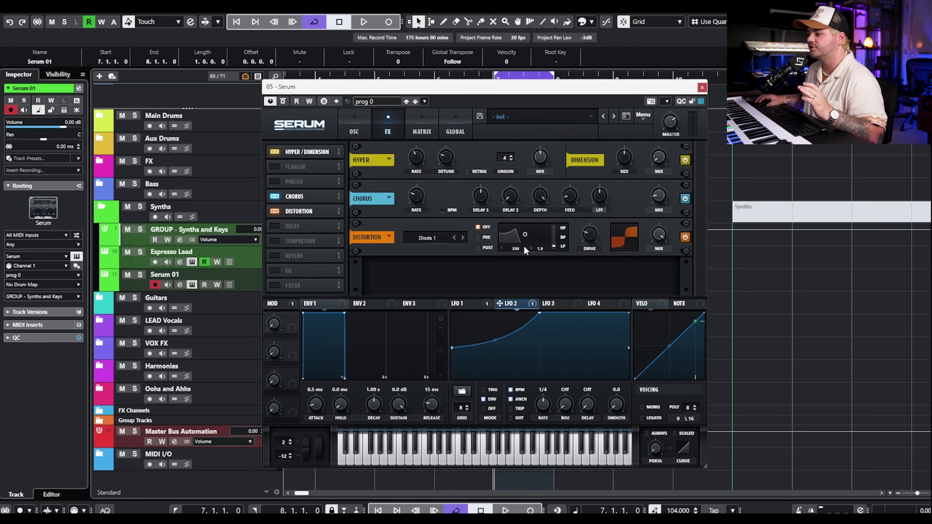
# - Set the distortion filter to Post at about 13290 Hz with resonance 0.1, lower the distortion mix, and audition it
pyautogui.click(486, 249)
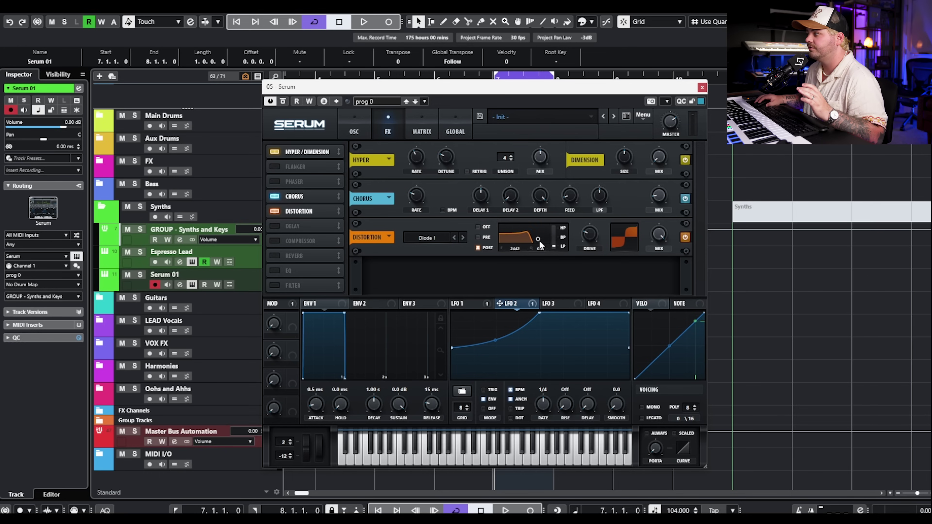
pyautogui.moveTo(549, 245); pyautogui.dragTo(593, 215)
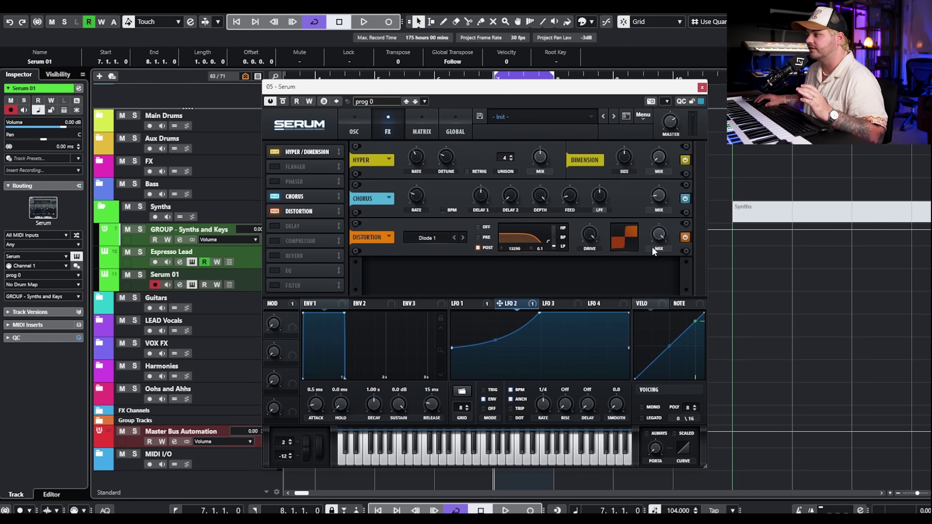
pyautogui.moveTo(661, 237); pyautogui.dragTo(661, 257)
pyautogui.press('space')
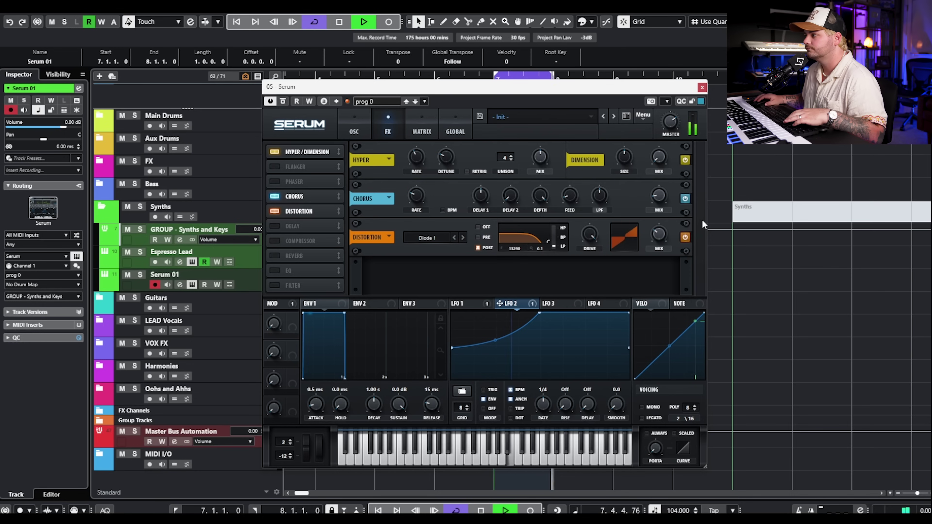
pyautogui.press('space')
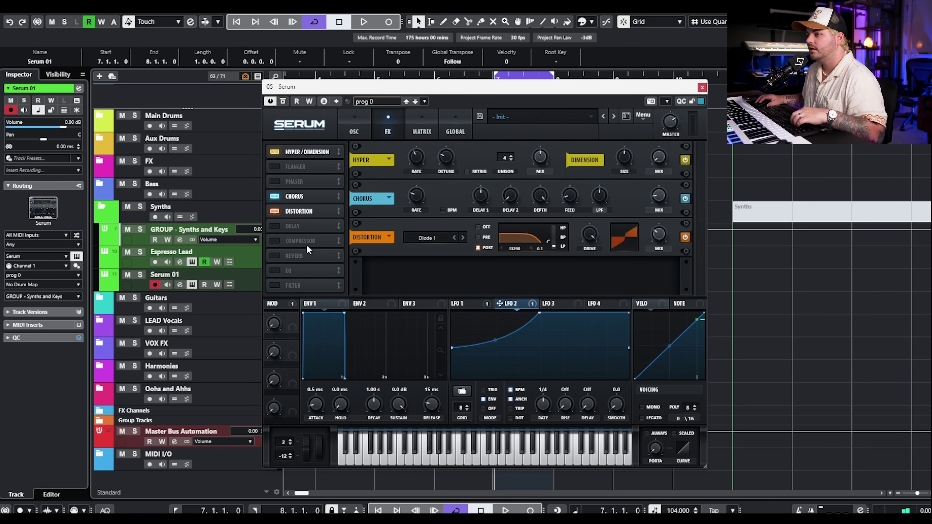
# - Enable the Delay effect, set its filter's bandwidth to 1.6, and audition the lead with it
pyautogui.click(274, 226)
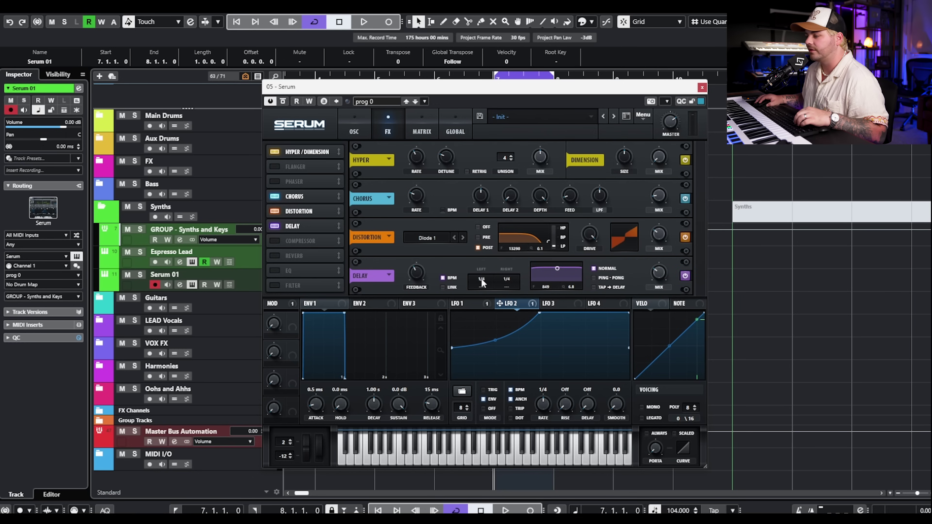
pyautogui.moveTo(571, 290); pyautogui.dragTo(617, 285)
pyautogui.press('space')
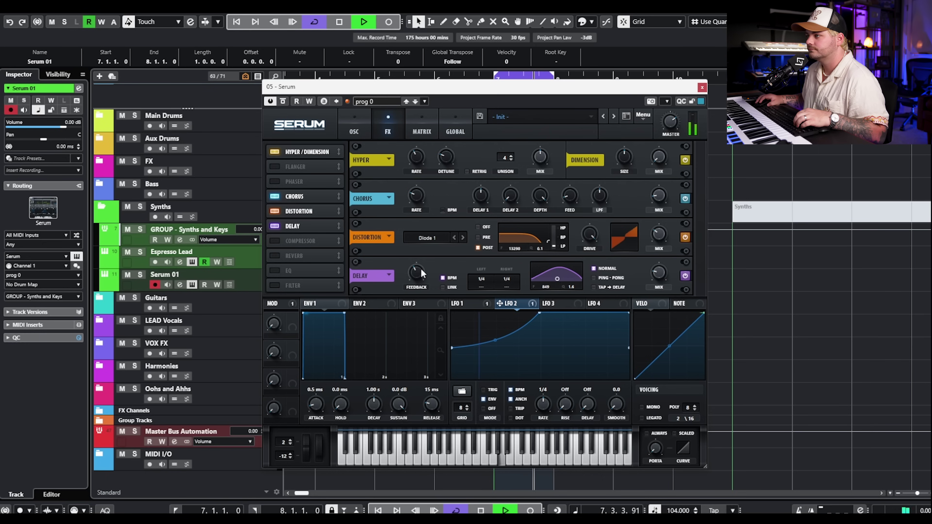
pyautogui.press('space')
pyautogui.press('space')
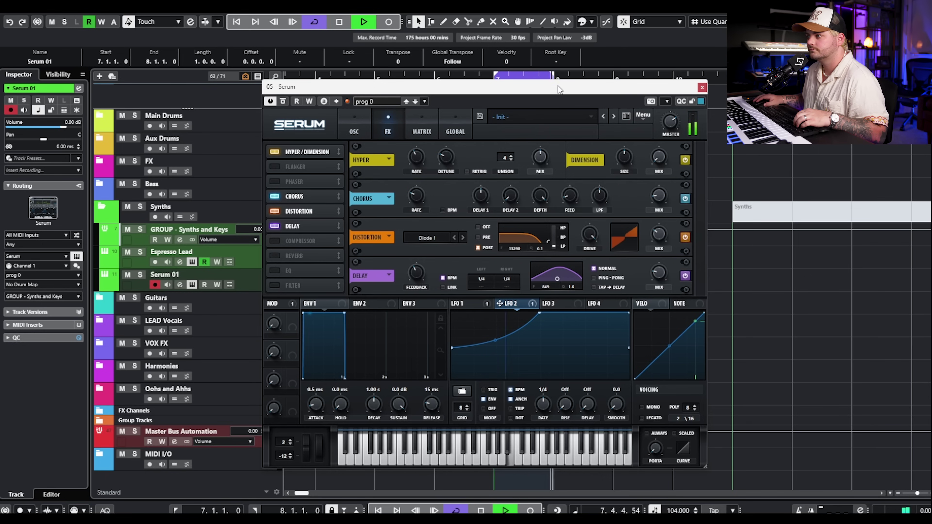
# - Enable the Reverb effect and lower its mix to about 16% while the loop plays
pyautogui.moveTo(558, 85); pyautogui.dragTo(584, 21)
pyautogui.press('space')
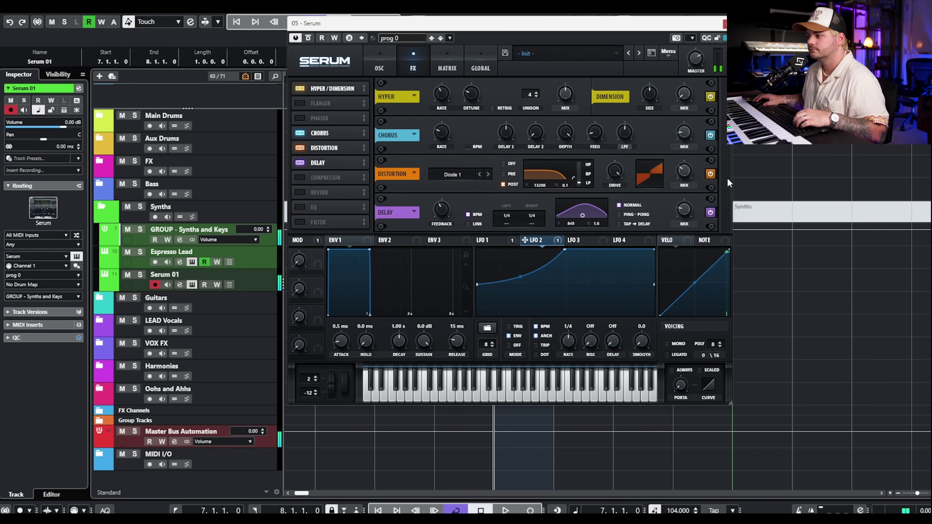
pyautogui.click(318, 194)
pyautogui.scroll(-2, 722, 174)
pyautogui.press('space')
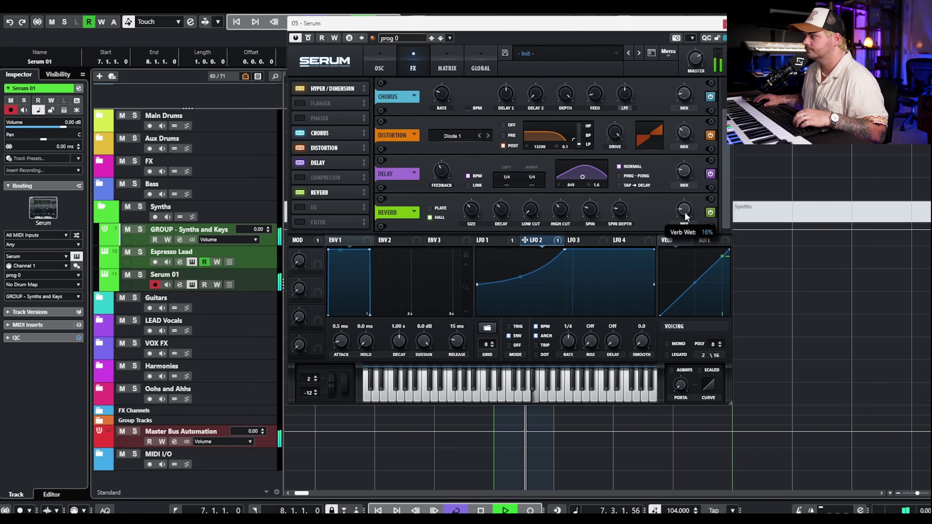
pyautogui.moveTo(685, 211); pyautogui.dragTo(684, 217)
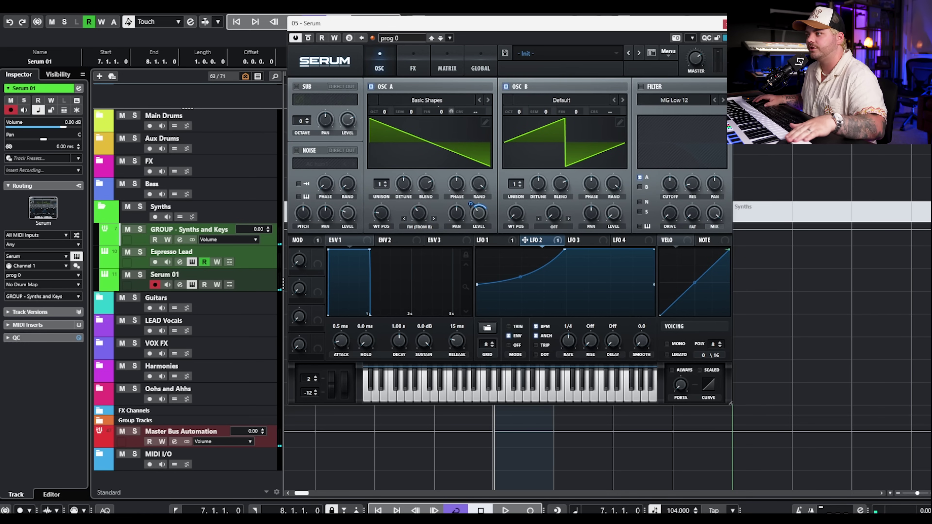
# - Close the synth window and audition the finished lead over the looped part
pyautogui.click(725, 23)
pyautogui.press('space')
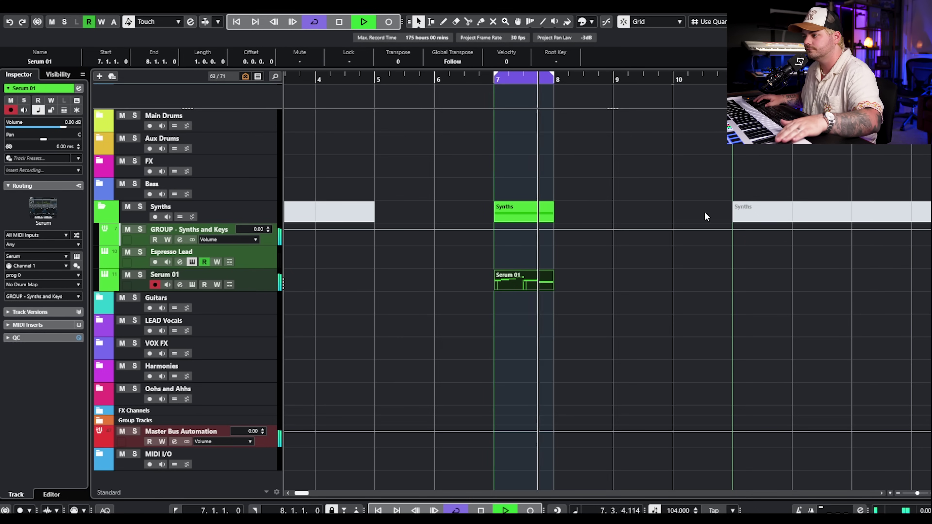
pyautogui.press('space')
pyautogui.click(412, 290)
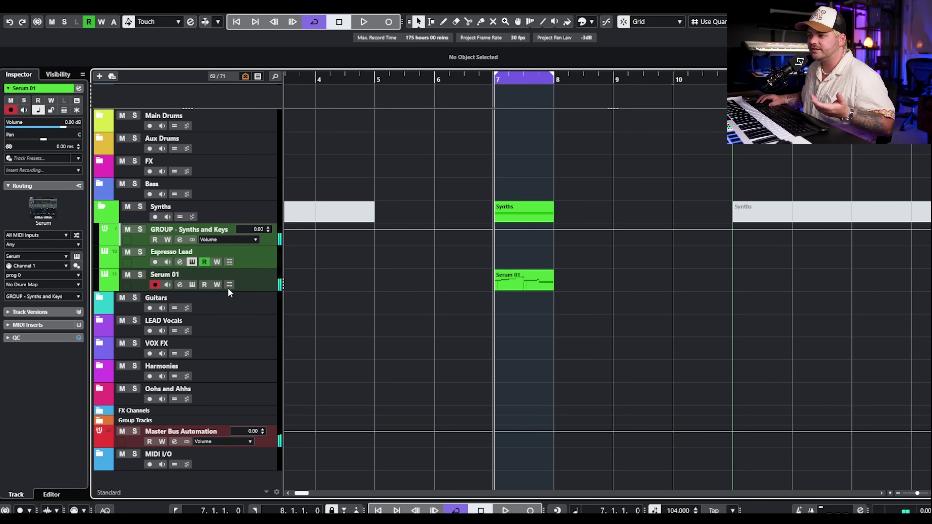
# - Reopen the Serum 01 instrument to review its oscillator and effects settings, and close it
pyautogui.click(192, 285)
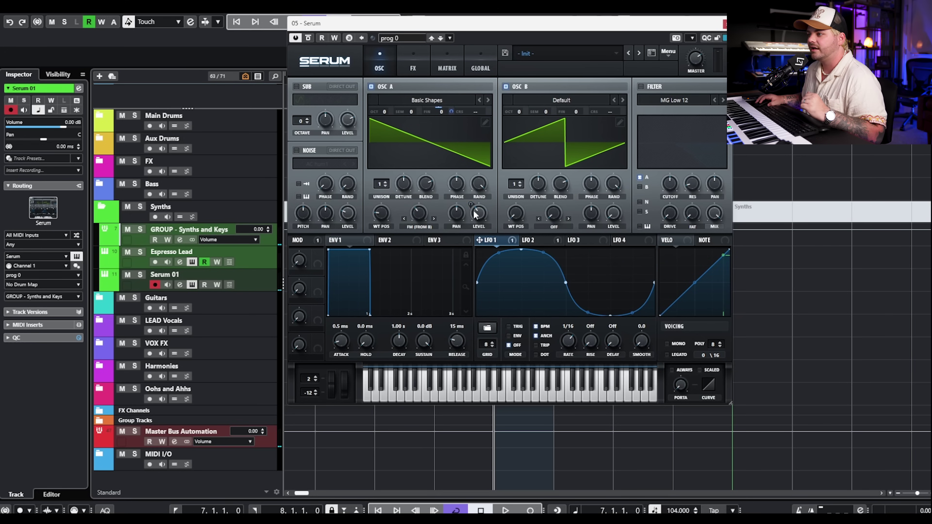
pyautogui.moveTo(420, 213)
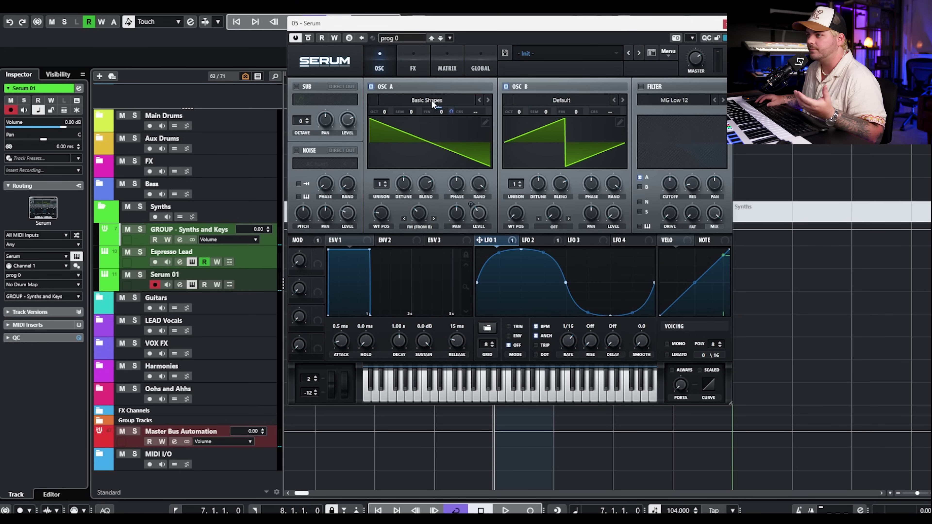
pyautogui.click(412, 61)
pyautogui.click(725, 24)
# - Move the looped Serum 01 clip onto the Espresso Lead track, solo that track, and open its instrument
pyautogui.click(522, 259)
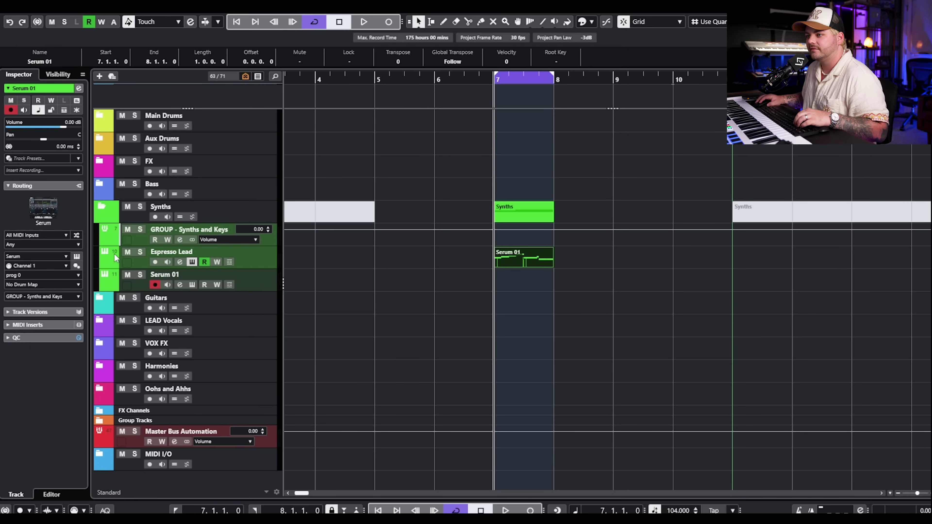
pyautogui.click(141, 252)
pyautogui.click(179, 262)
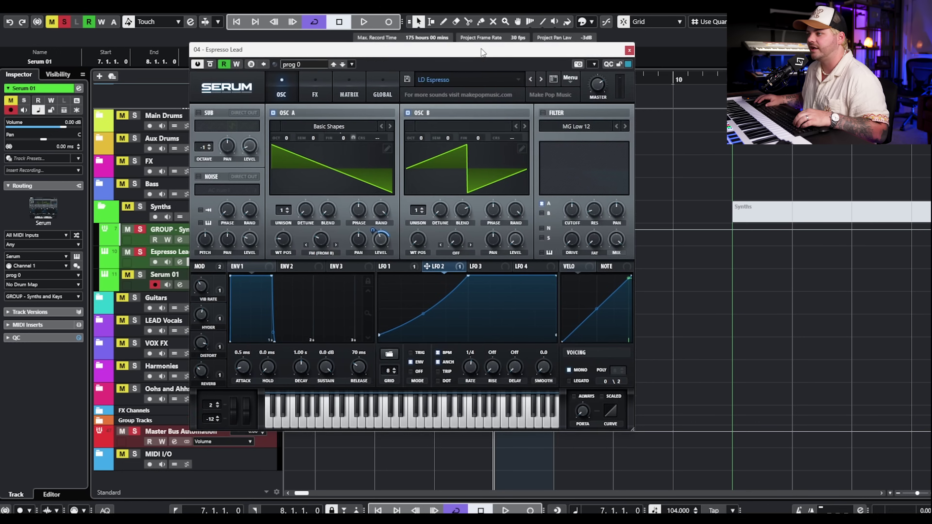
# - Play the LD Espresso preset for comparison, check its effects and oscillator settings, and close the instrument
pyautogui.press('space')
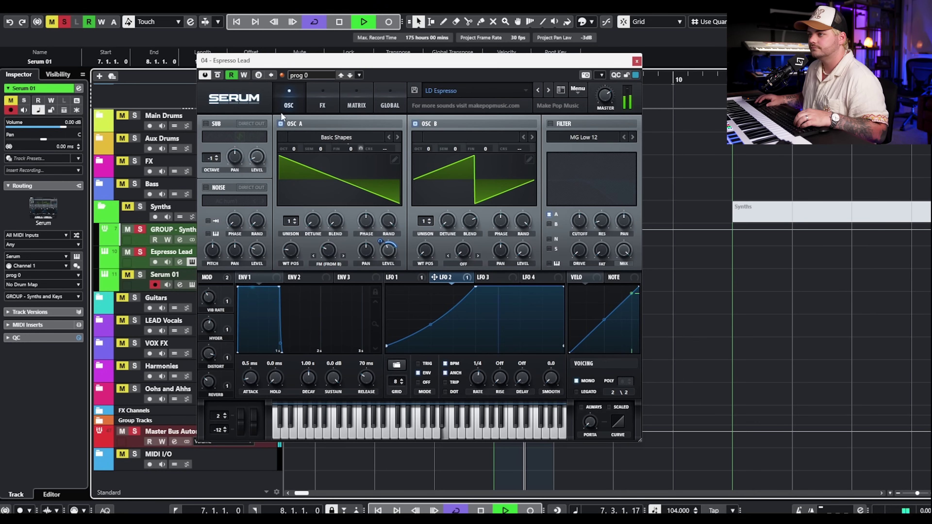
pyautogui.click(322, 104)
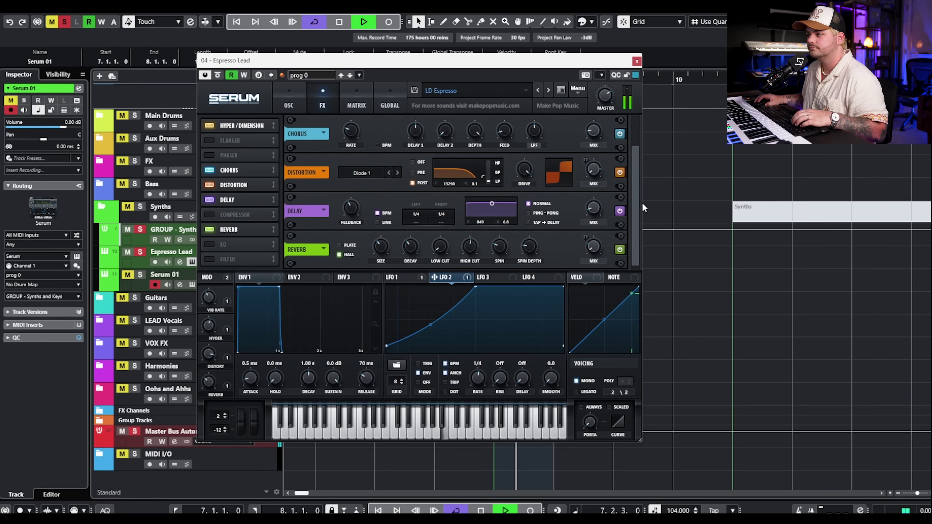
pyautogui.press('space')
pyautogui.click(289, 104)
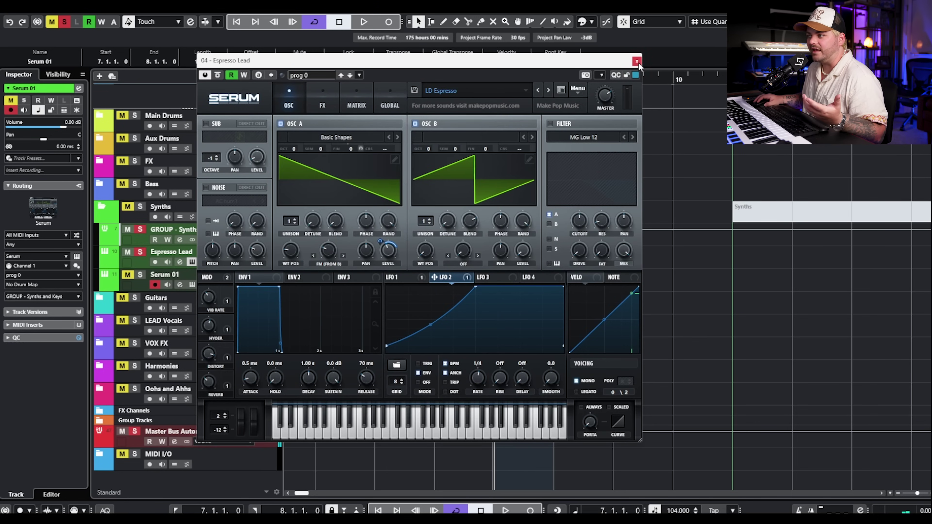
pyautogui.click(637, 62)
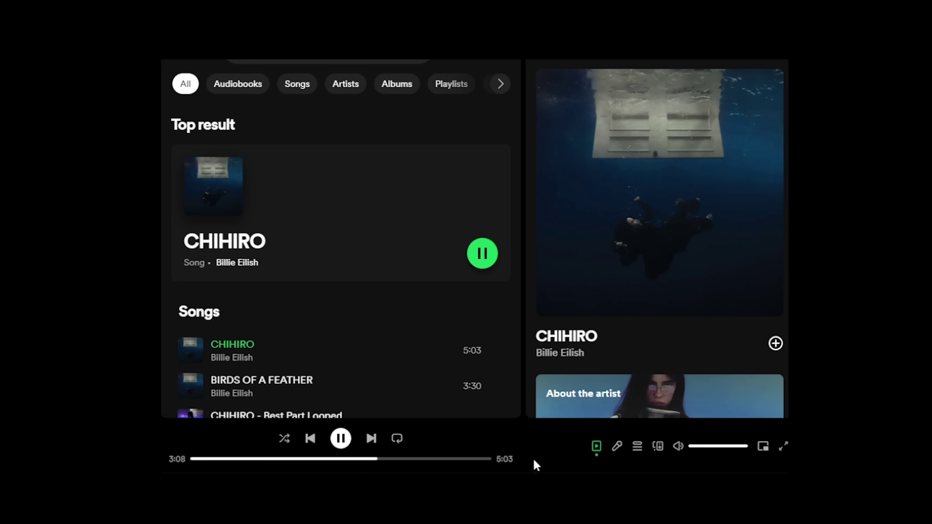
# - Pause the CHIHIRO reference song in Spotify
pyautogui.click(340, 439)
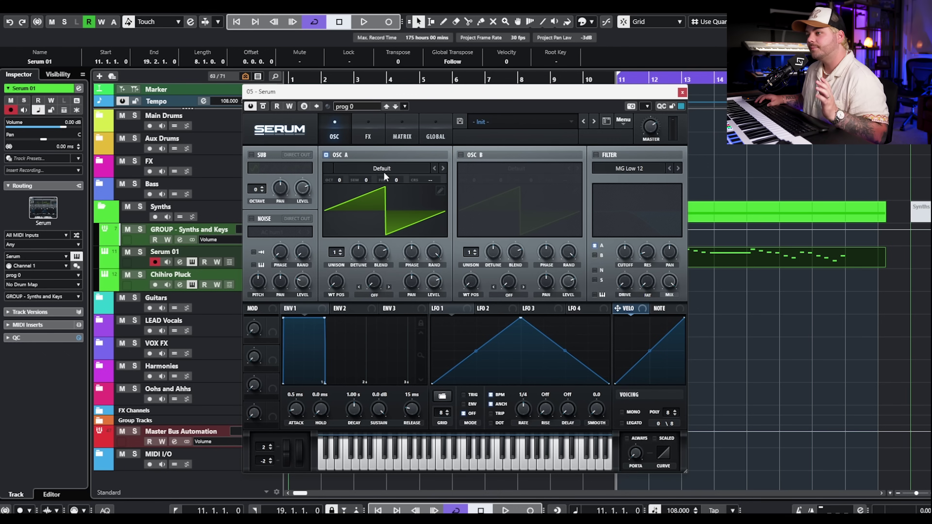
# - In the Serum 01 instrument, load the Analog_BD_Sin wavetable into oscillator A and raise its wavetable position slightly
pyautogui.click(383, 171)
pyautogui.moveTo(441, 201)
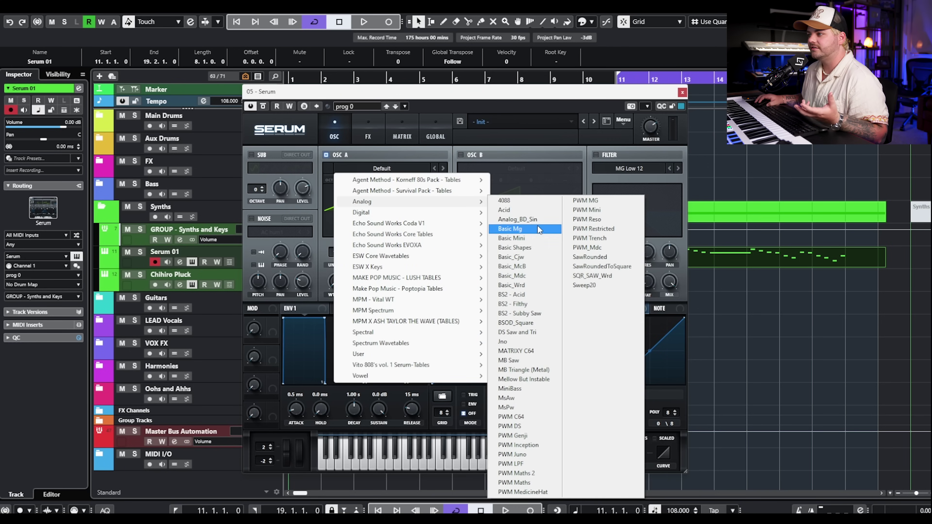
pyautogui.click(529, 222)
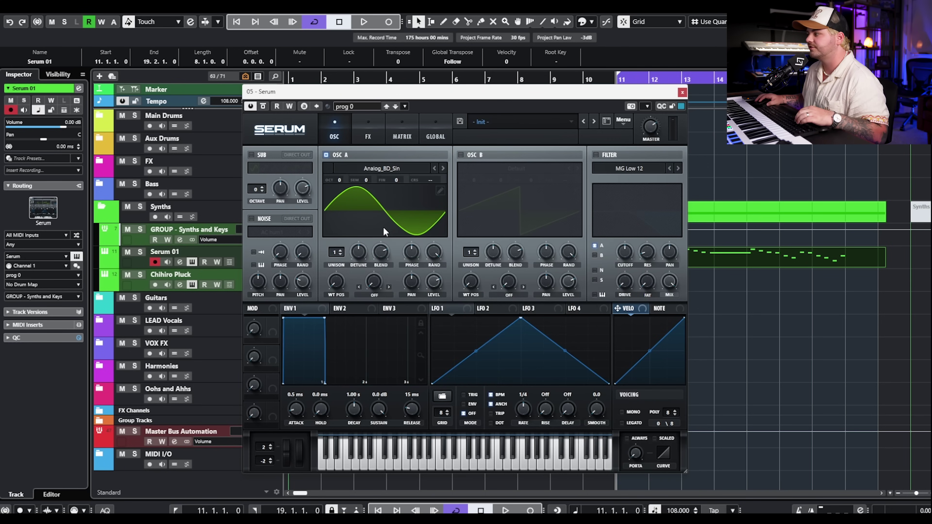
pyautogui.moveTo(341, 283); pyautogui.dragTo(348, 239)
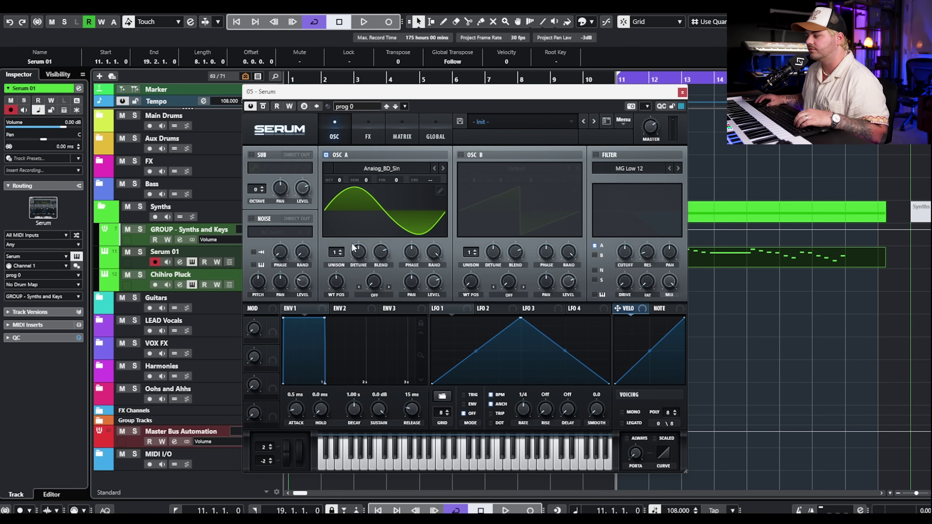
# - Set oscillator A's warp mode to RM (From B) and enable oscillator B with a sine from the Basic Shapes wavetable
pyautogui.click(384, 290)
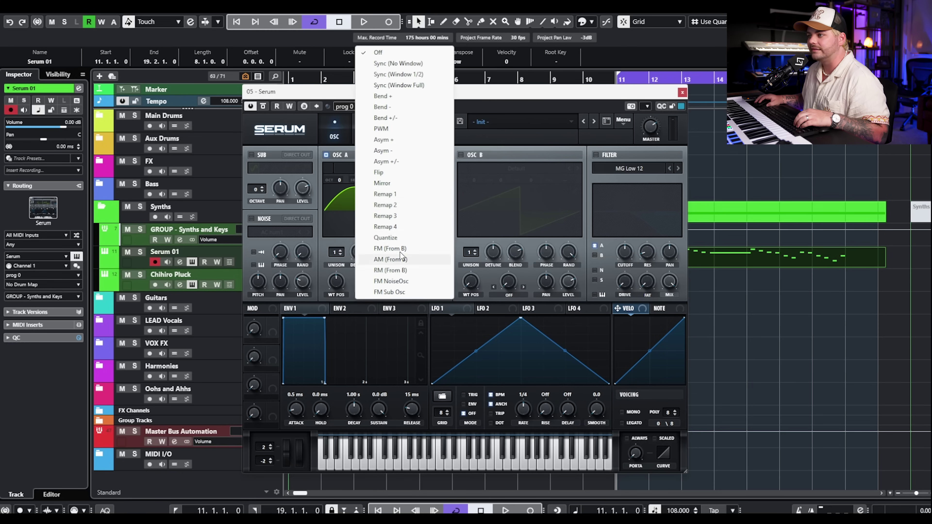
pyautogui.click(403, 271)
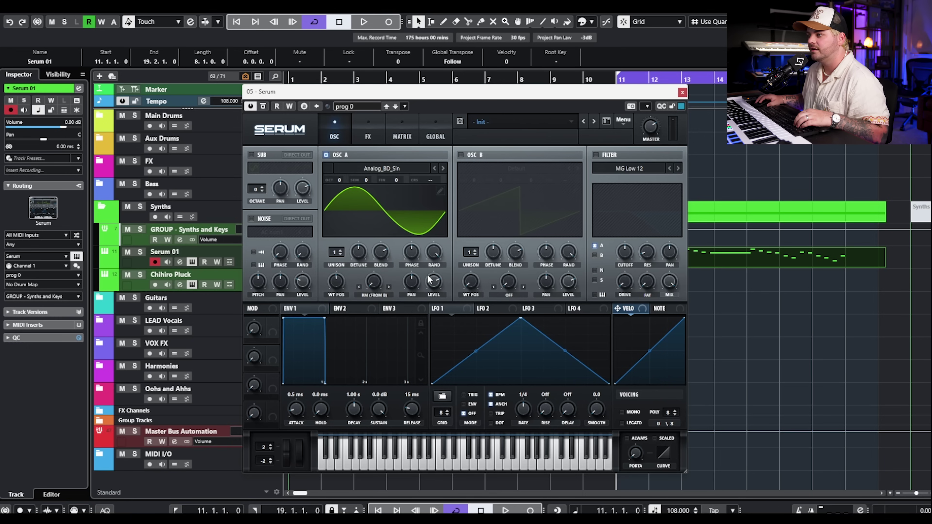
pyautogui.click(460, 155)
pyautogui.click(472, 170)
pyautogui.moveTo(519, 204)
pyautogui.click(654, 247)
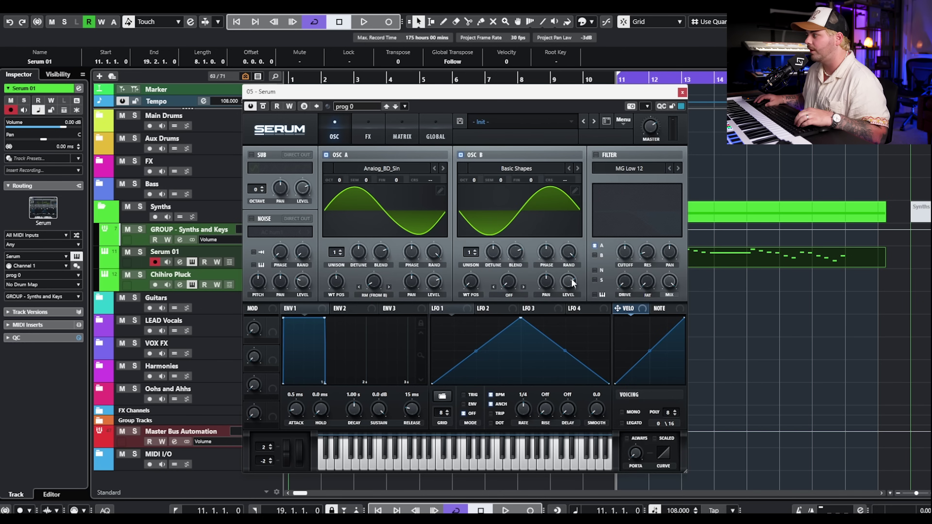
# - Turn down oscillator B's level, raise its octave to +1, and audition the clip
pyautogui.moveTo(571, 283); pyautogui.dragTo(526, 380)
pyautogui.moveTo(478, 181); pyautogui.dragTo(475, 170)
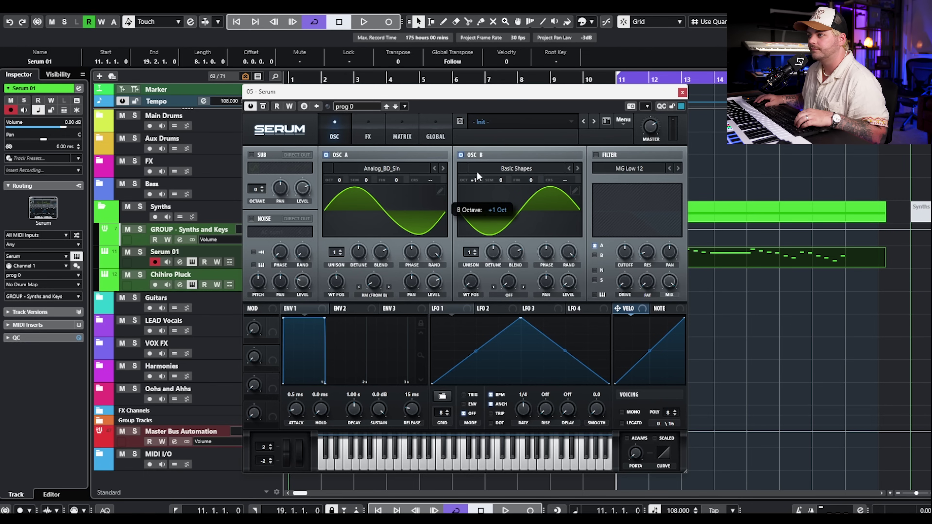
pyautogui.press('space')
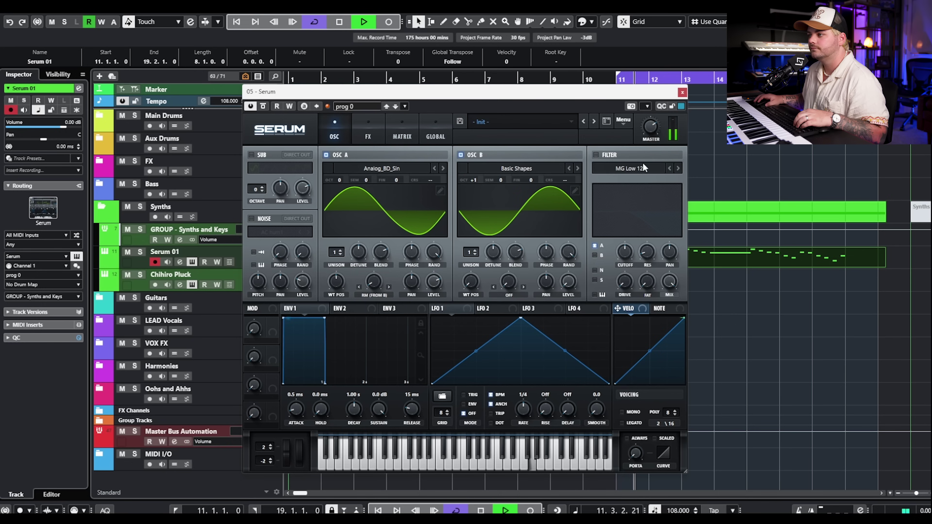
pyautogui.press('space')
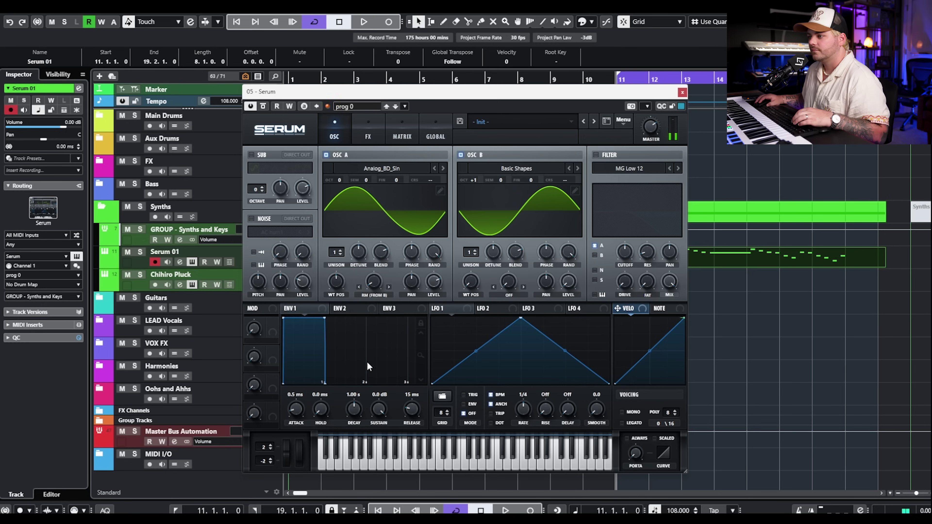
# - Shape Envelope 1 as a pluck with attack 5.4 ms, hold 44 ms, decay 1.75 s, sustain -37.4 dB and release 402 ms
pyautogui.moveTo(414, 409); pyautogui.dragTo(423, 395)
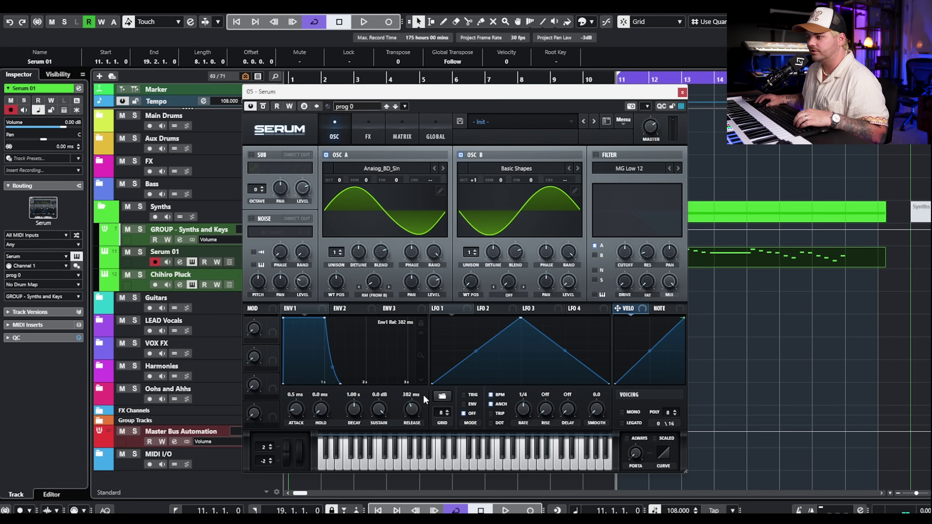
pyautogui.moveTo(323, 319); pyautogui.dragTo(356, 378)
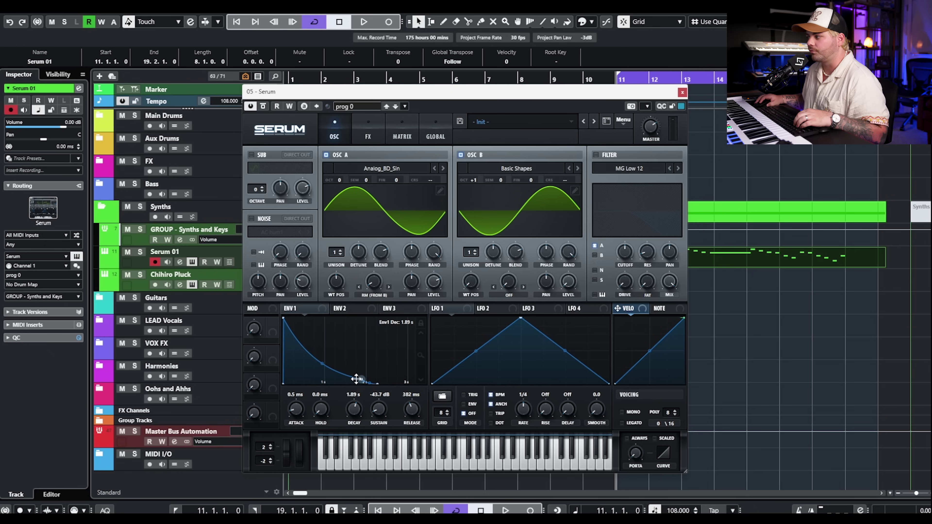
pyautogui.moveTo(299, 412); pyautogui.dragTo(356, 413)
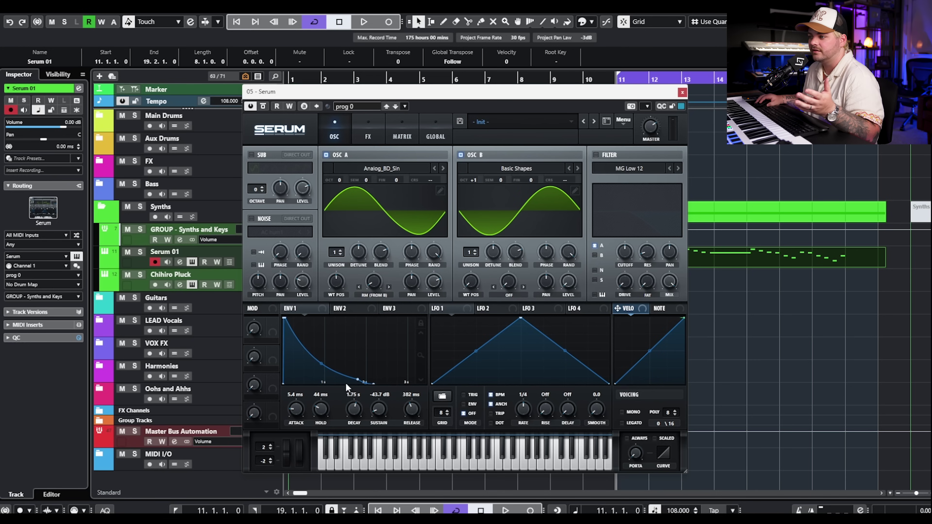
pyautogui.moveTo(380, 415)
pyautogui.mouseDown()
pyautogui.moveTo(375, 423)
pyautogui.moveTo(379, 411)
pyautogui.mouseUp()
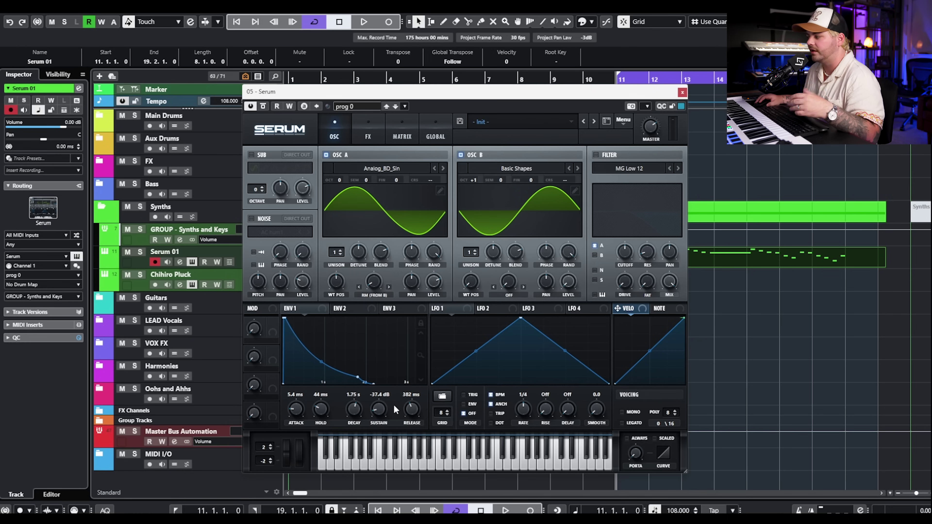
pyautogui.moveTo(413, 411); pyautogui.dragTo(414, 409)
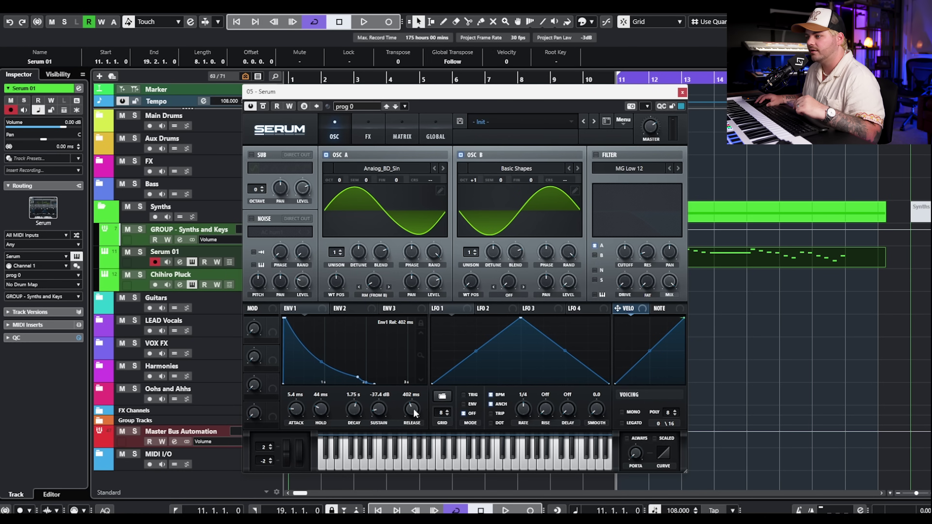
# - Adjust oscillator A's RM warp amount to about 14% while the clip plays
pyautogui.press('space')
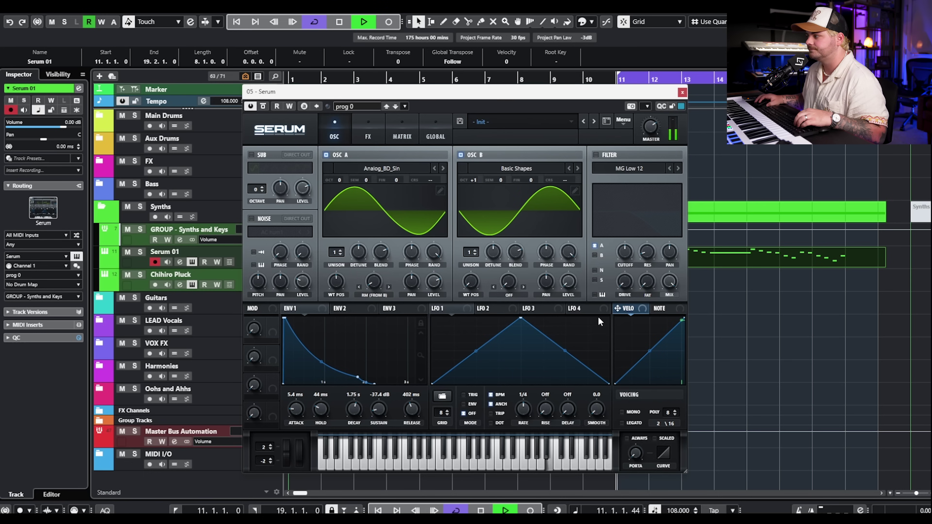
pyautogui.moveTo(380, 276)
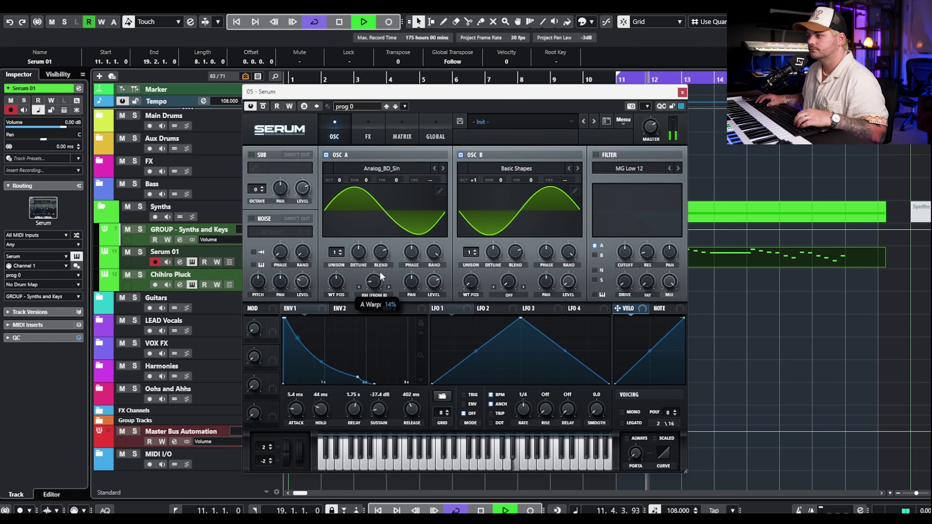
pyautogui.press('space')
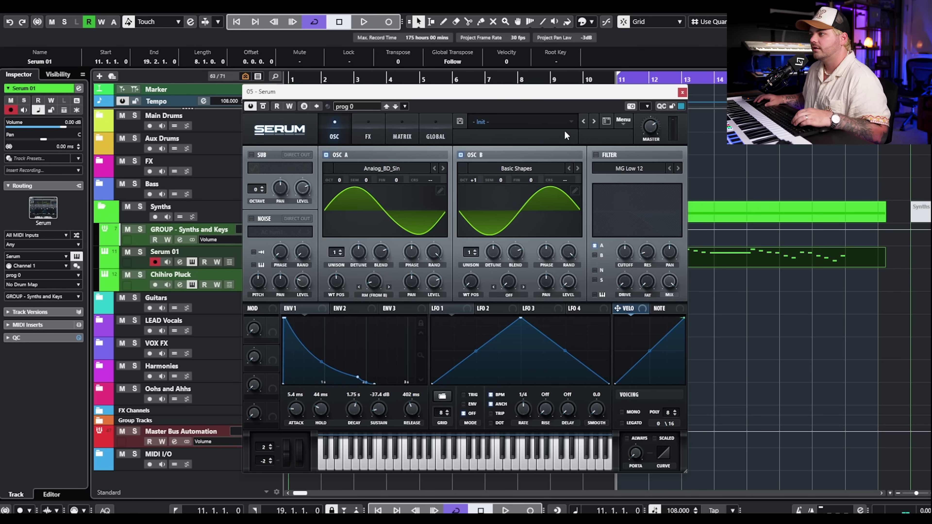
# - Enable the filter and set its type to Low 24
pyautogui.click(595, 155)
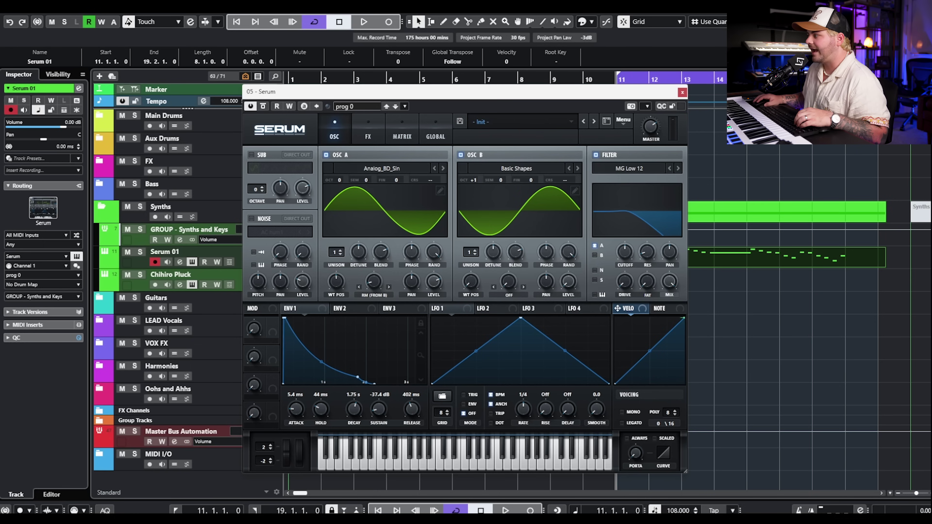
pyautogui.click(677, 169)
pyautogui.click(677, 169)
pyautogui.click(677, 168)
pyautogui.click(678, 168)
pyautogui.click(678, 168)
pyautogui.click(677, 169)
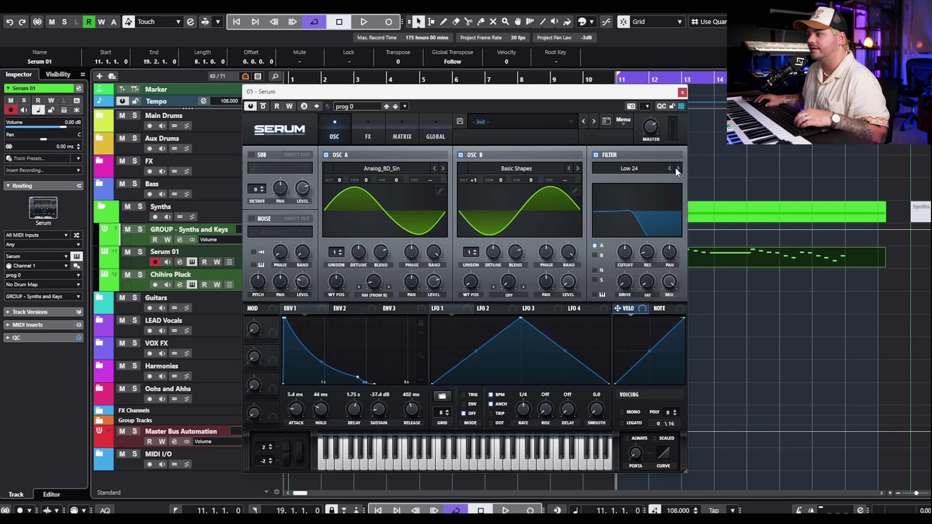
# - Raise the filter's resonance slightly during playback and turn on its key tracking
pyautogui.press('space')
pyautogui.moveTo(647, 252); pyautogui.dragTo(656, 238)
pyautogui.press('space')
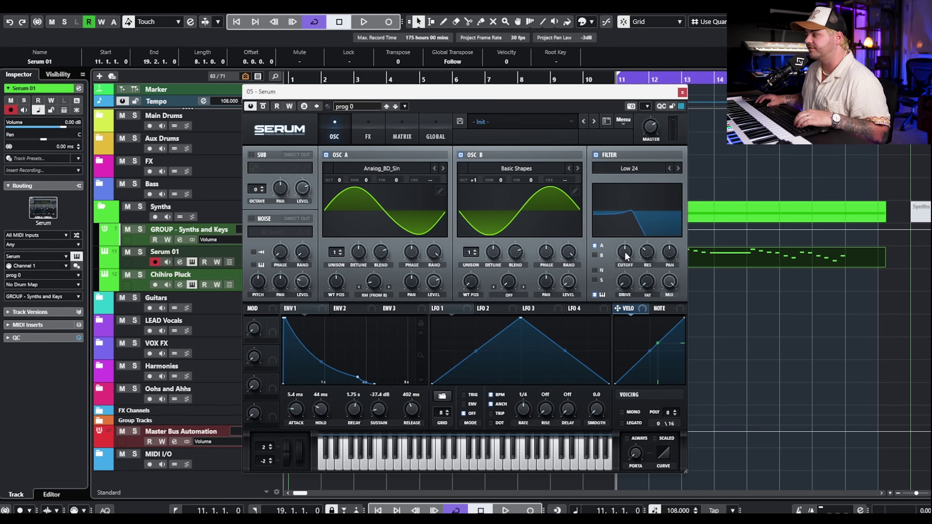
# - Lower the Low 24 filter's cutoff while auditioning the clip
pyautogui.press('space')
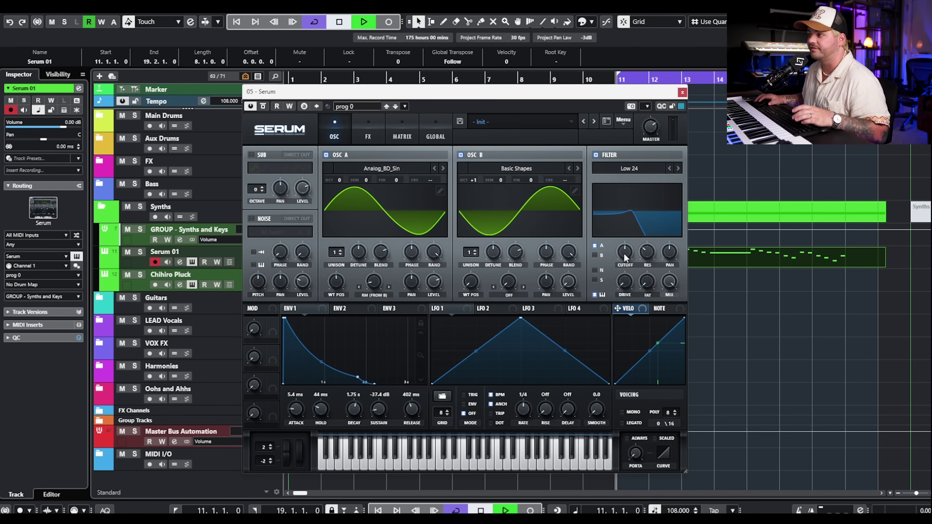
pyautogui.moveTo(624, 253); pyautogui.dragTo(618, 266)
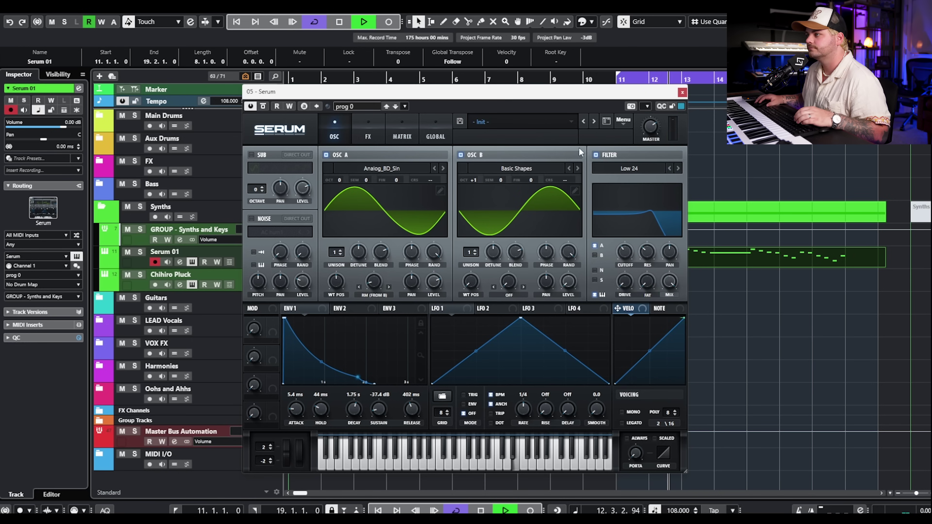
pyautogui.press('space')
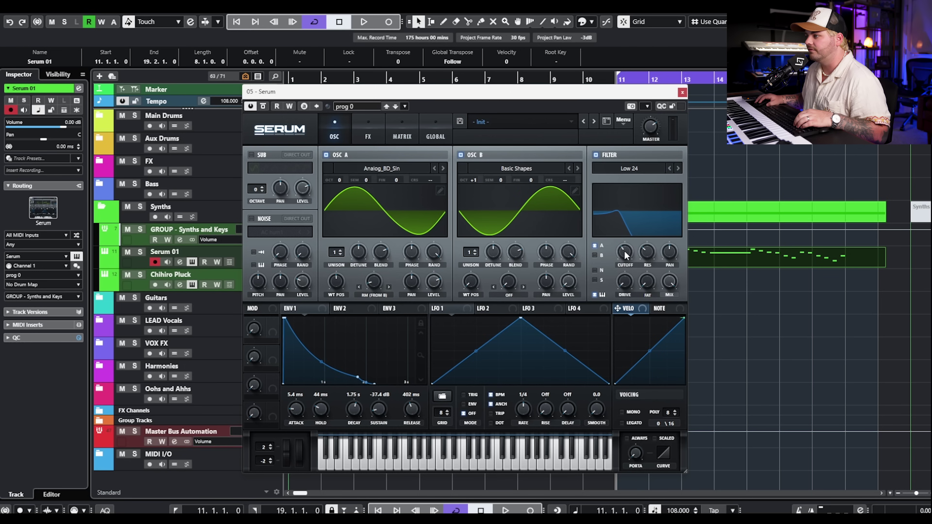
pyautogui.press('space')
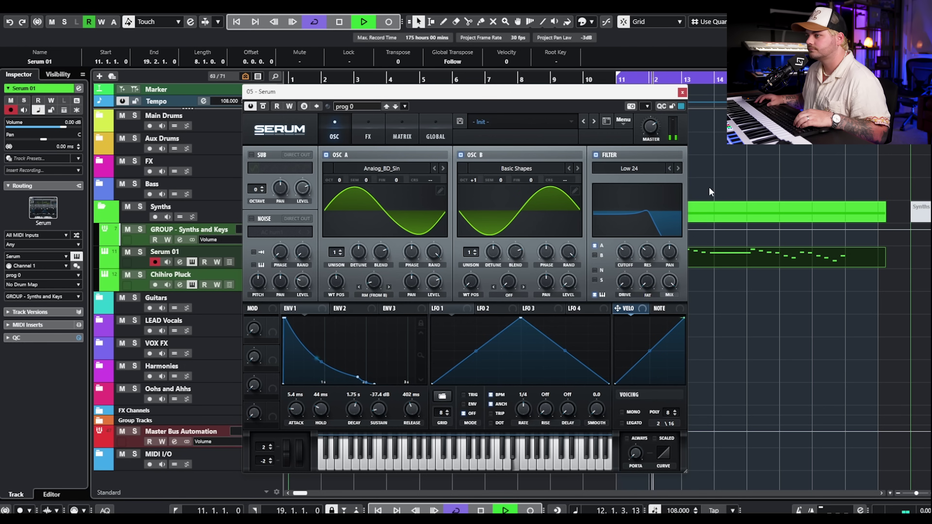
pyautogui.press('space')
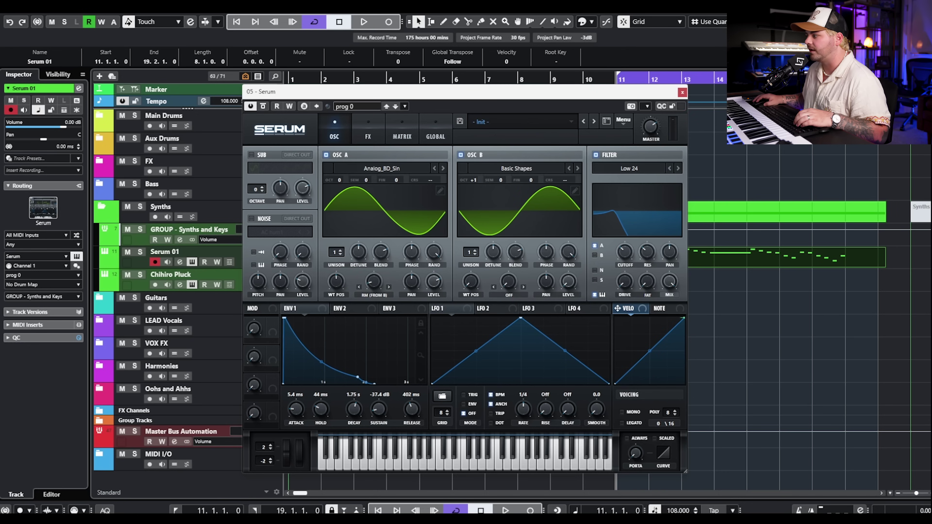
# - Enable the Delay effect, lower its filter Q, and switch it to ping-pong mode after auditioning it
pyautogui.click(374, 121)
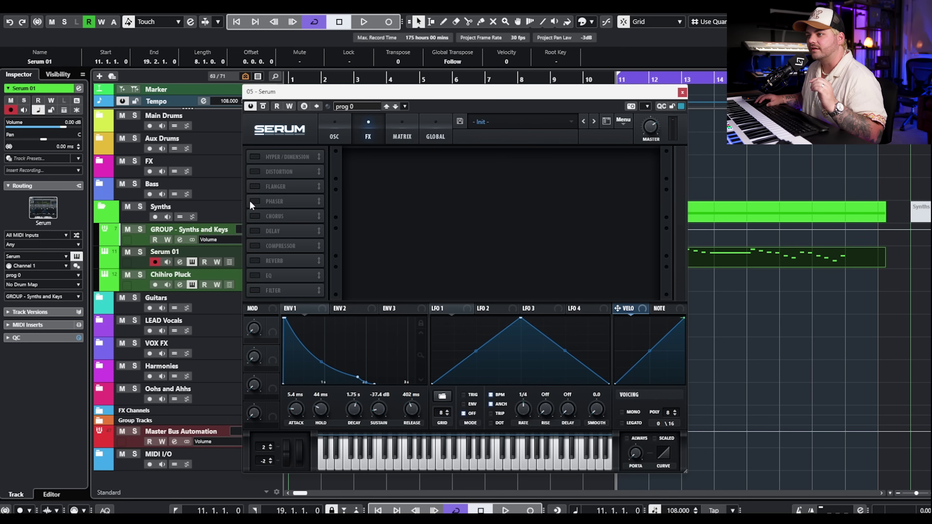
pyautogui.click(253, 232)
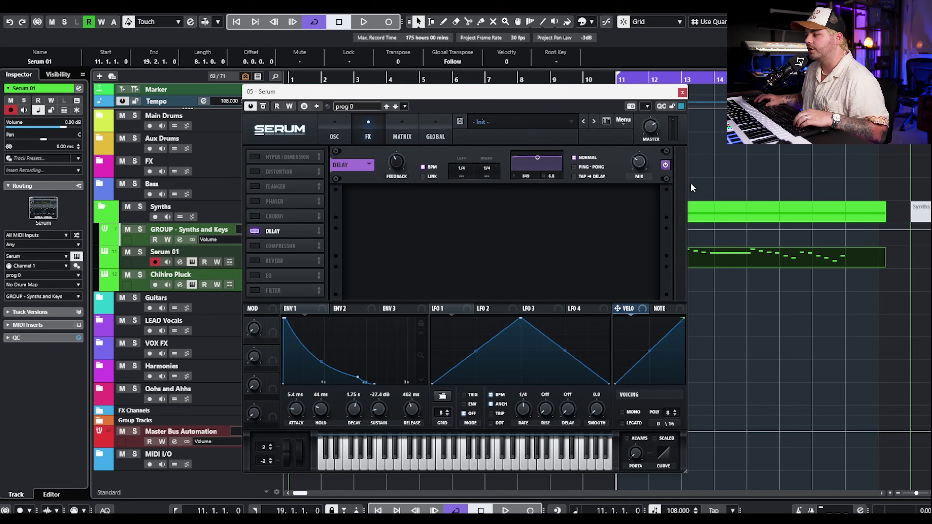
pyautogui.moveTo(551, 179); pyautogui.dragTo(502, 174)
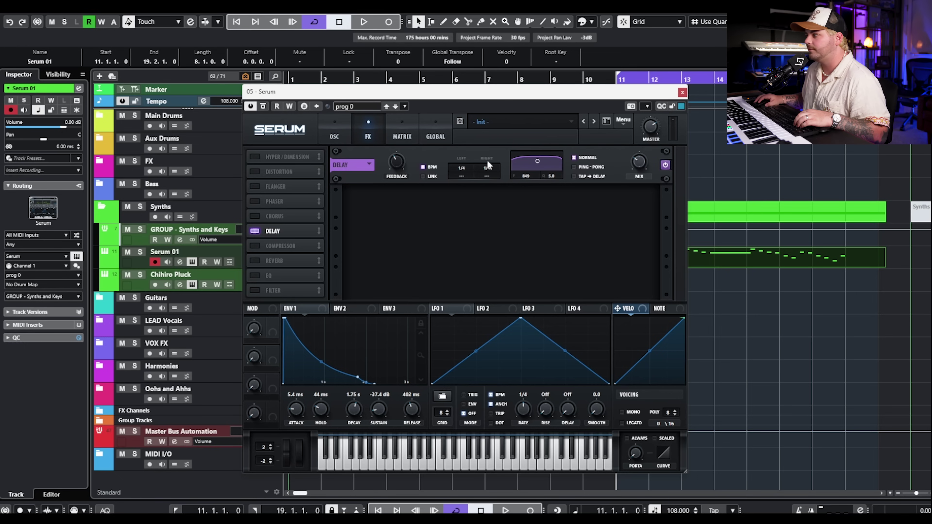
pyautogui.press('space')
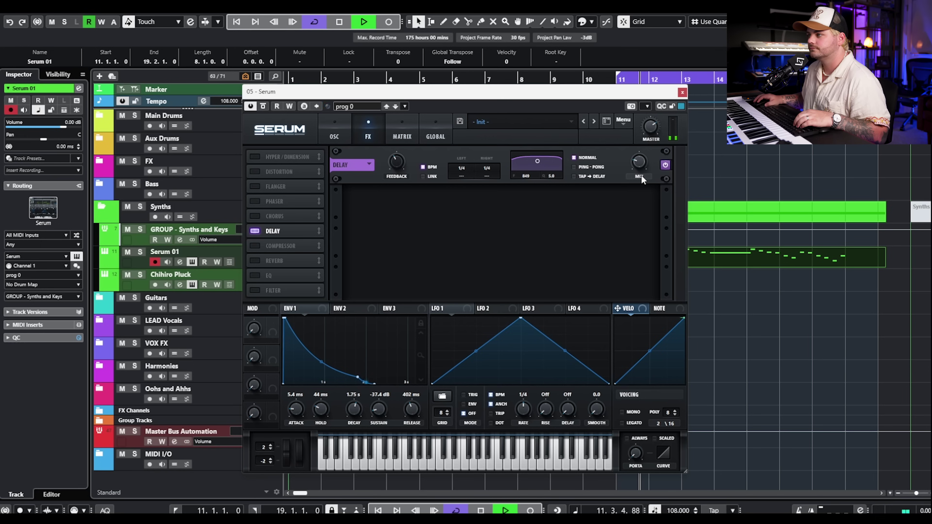
pyautogui.press('space')
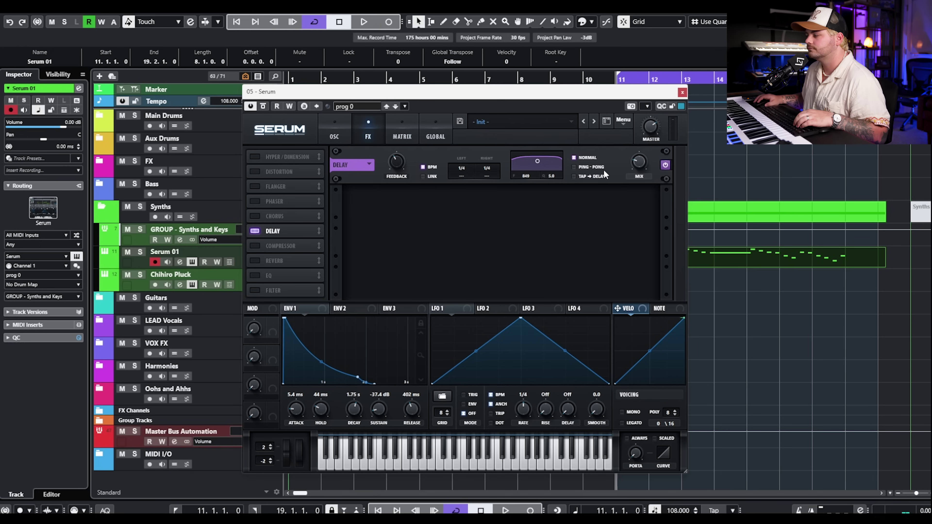
pyautogui.click(573, 167)
# - Enable the Hall reverb, set its decay to about 5.4 s, raise its high cut, and audition the clip
pyautogui.click(256, 260)
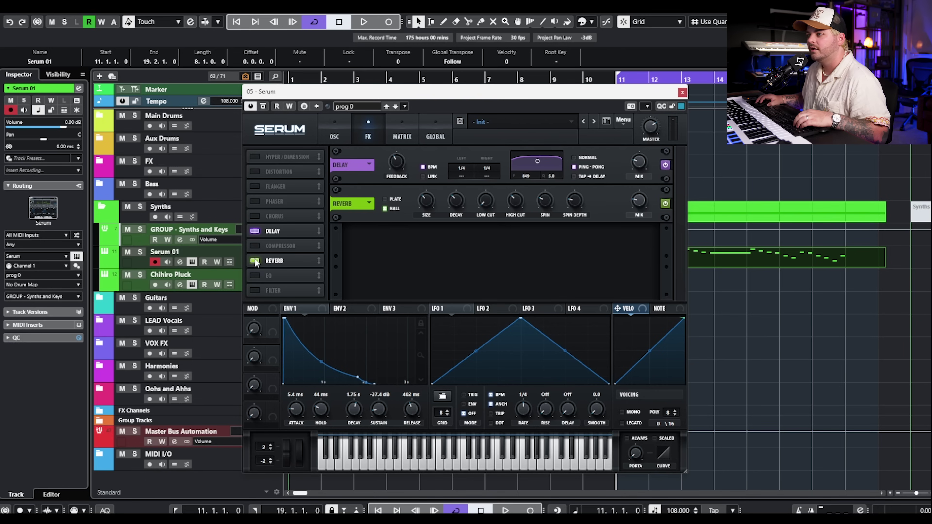
pyautogui.moveTo(644, 197)
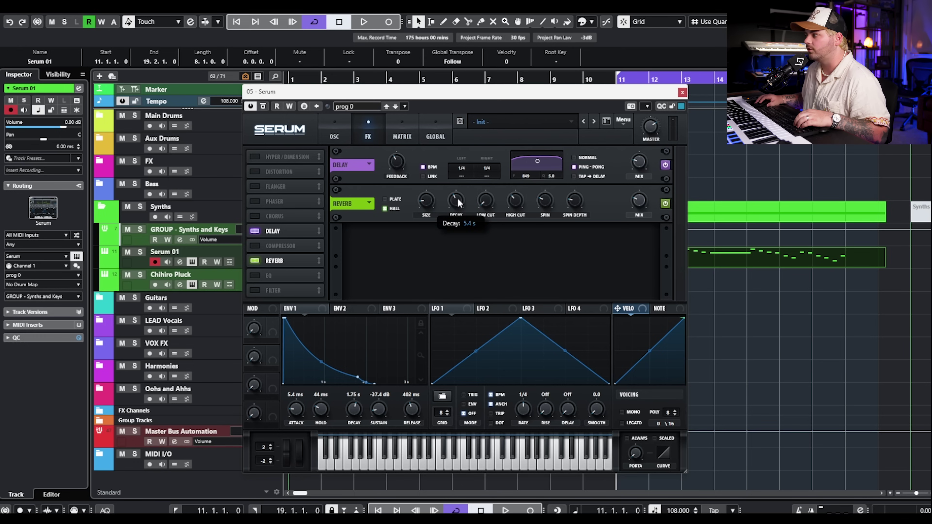
pyautogui.moveTo(482, 203)
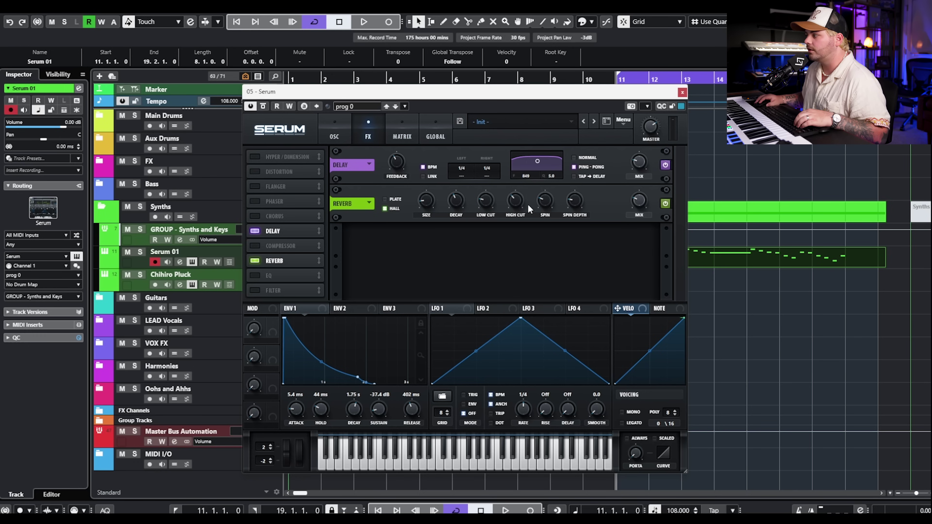
pyautogui.moveTo(522, 199); pyautogui.dragTo(586, 177)
pyautogui.press('space')
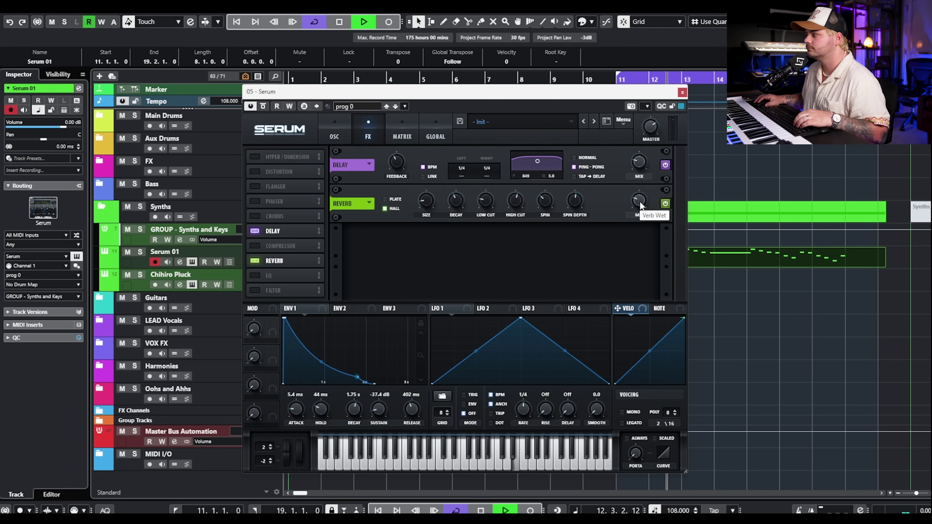
pyautogui.press('space')
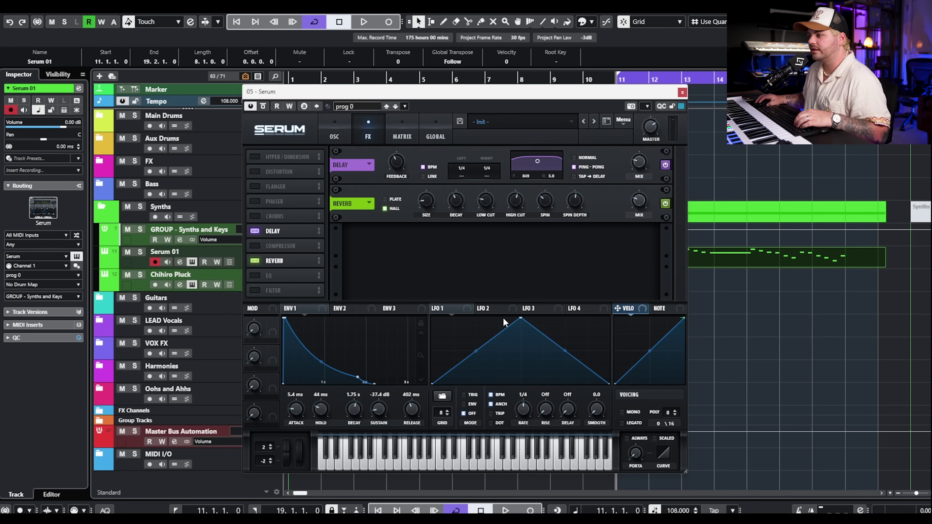
# - Reshape LFO 2 into a rising ramp and assign it to the reverb mix with a reduced modulation amount
pyautogui.click(507, 312)
pyautogui.moveTo(522, 319); pyautogui.dragTo(664, 306)
pyautogui.moveTo(507, 308); pyautogui.dragTo(560, 266)
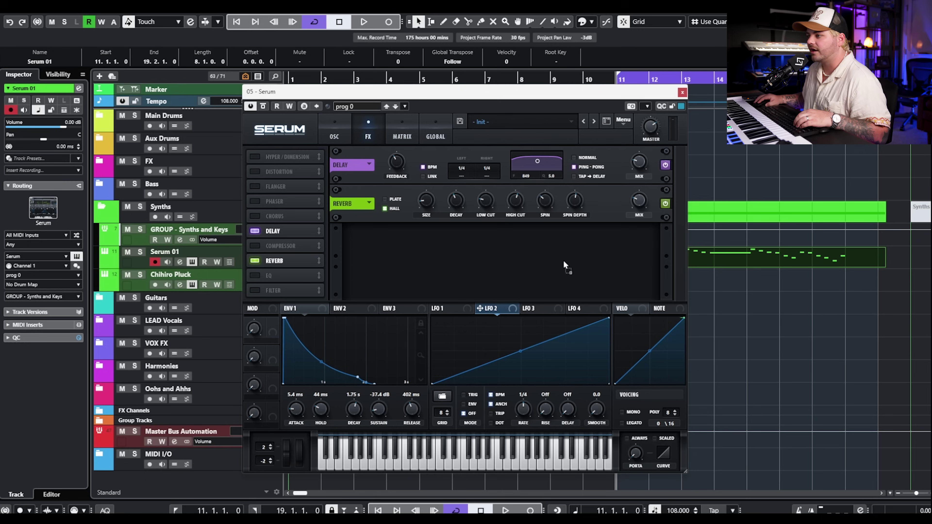
pyautogui.moveTo(611, 208); pyautogui.dragTo(630, 202)
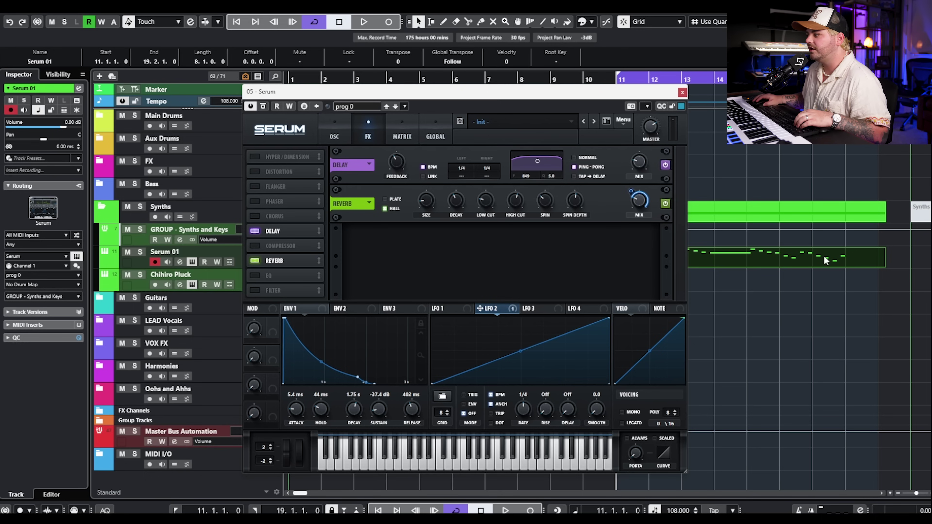
pyautogui.moveTo(632, 191); pyautogui.dragTo(627, 214)
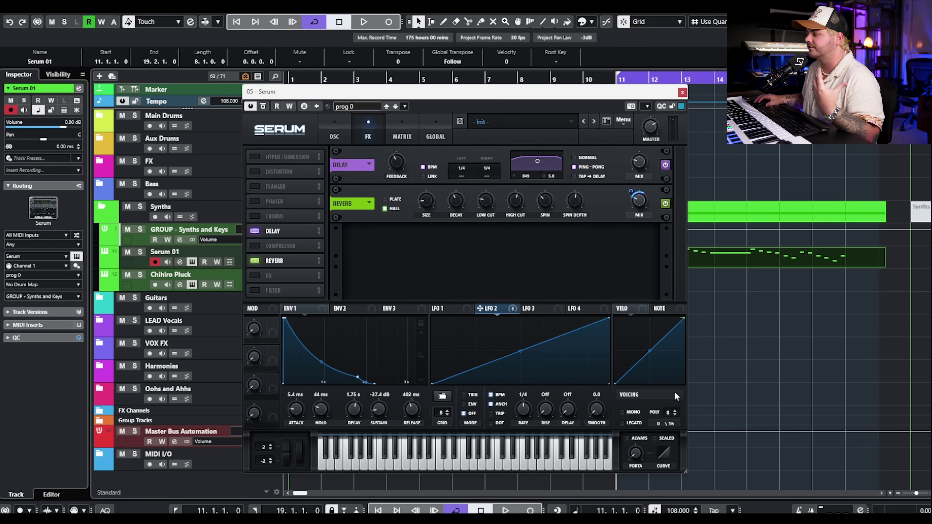
# - Set LFO 2 to trigger mode and pull its peak slightly back from the end of the ramp while auditioning the clip
pyautogui.press('space')
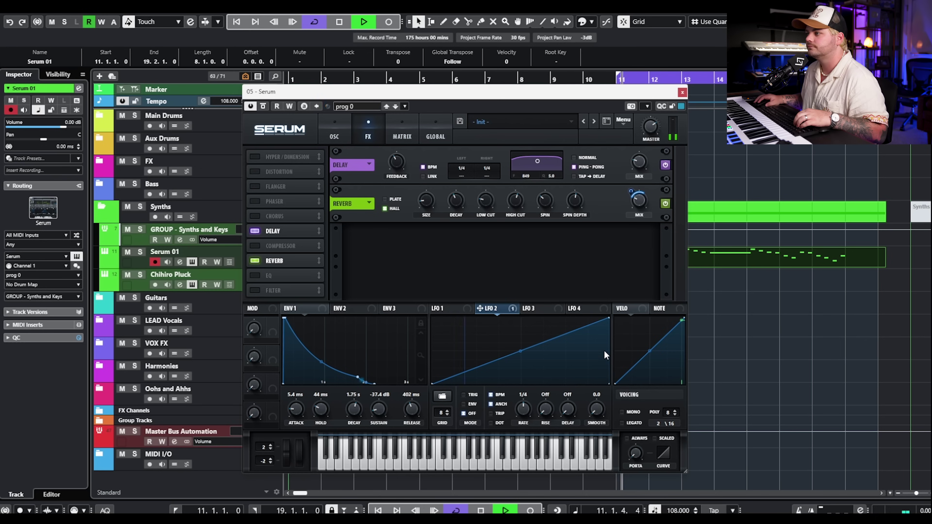
pyautogui.press('space')
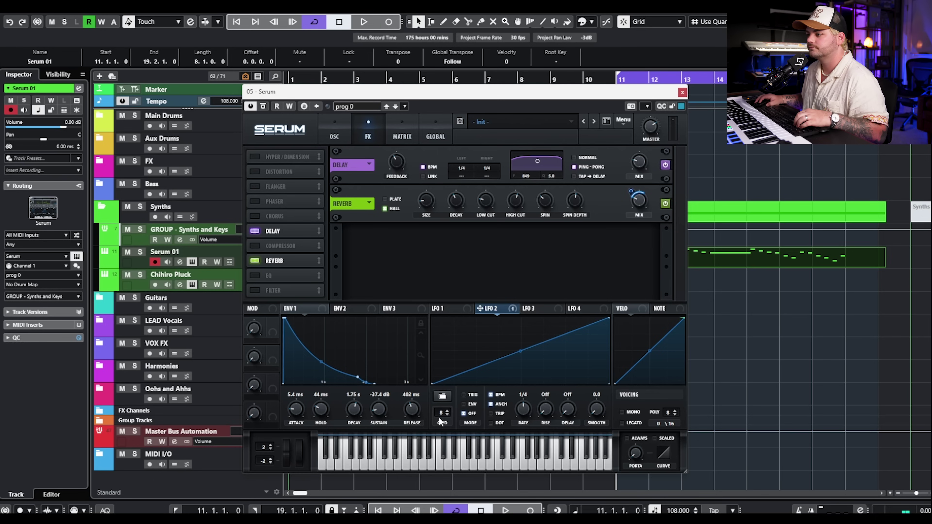
pyautogui.click(462, 395)
pyautogui.press('space')
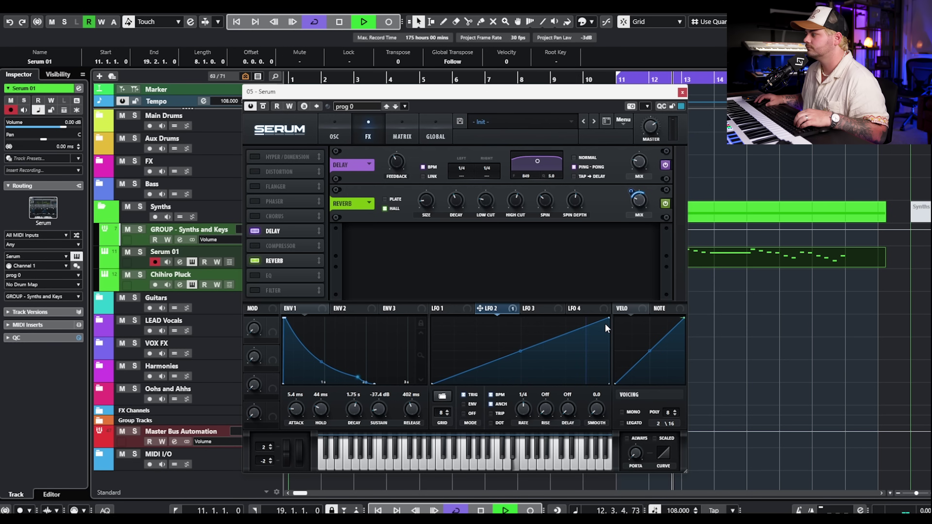
pyautogui.moveTo(607, 318); pyautogui.dragTo(602, 318)
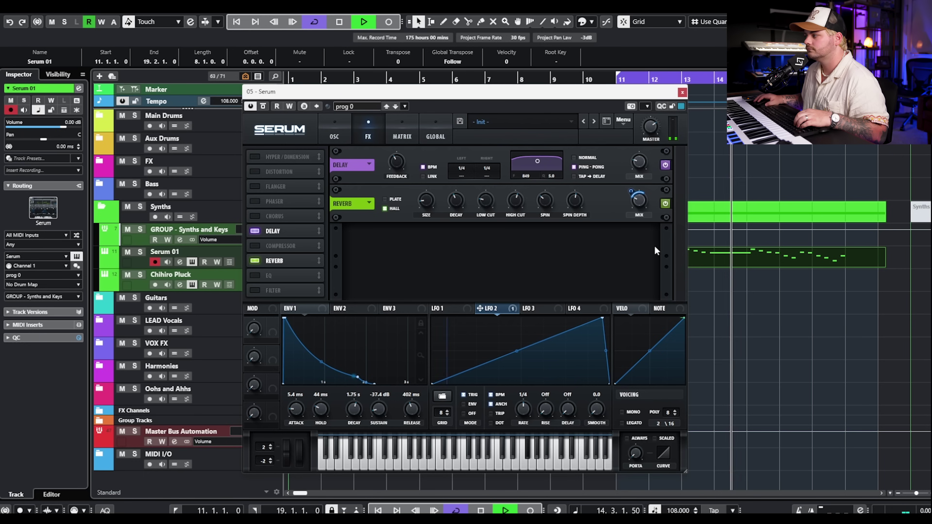
pyautogui.press('space')
# - Enable the EQ effect, set its bands to cut the low and high ends, adjust both frequencies, and audition the clip
pyautogui.click(256, 290)
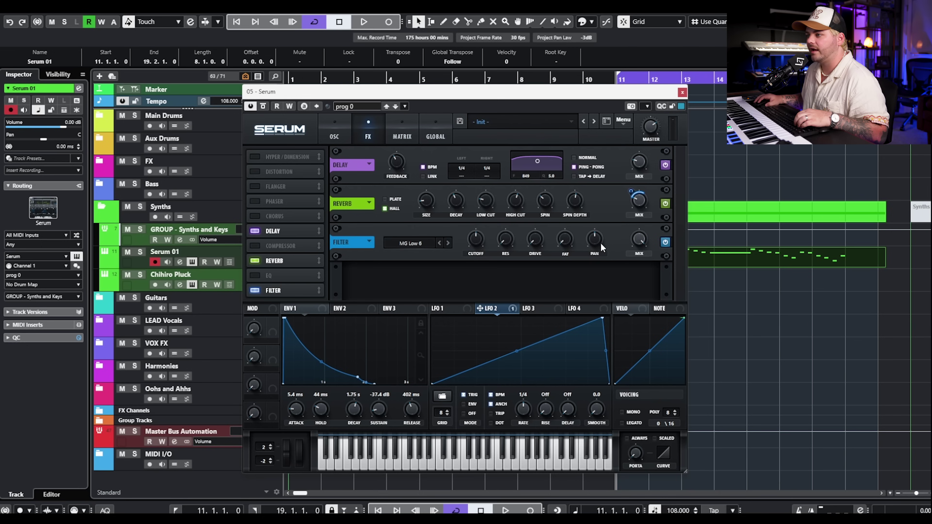
pyautogui.click(254, 290)
pyautogui.click(255, 275)
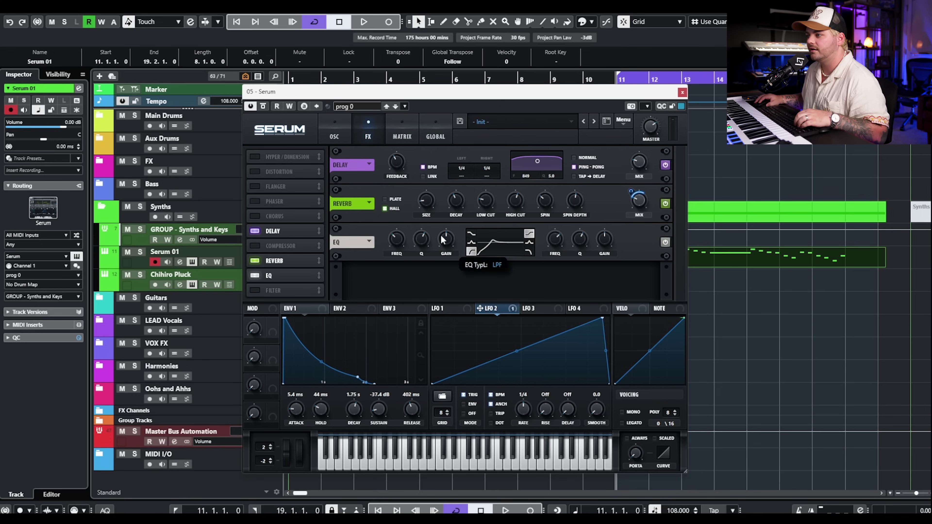
pyautogui.moveTo(396, 241); pyautogui.dragTo(399, 239)
pyautogui.click(529, 252)
pyautogui.moveTo(574, 260); pyautogui.dragTo(562, 237)
pyautogui.press('space')
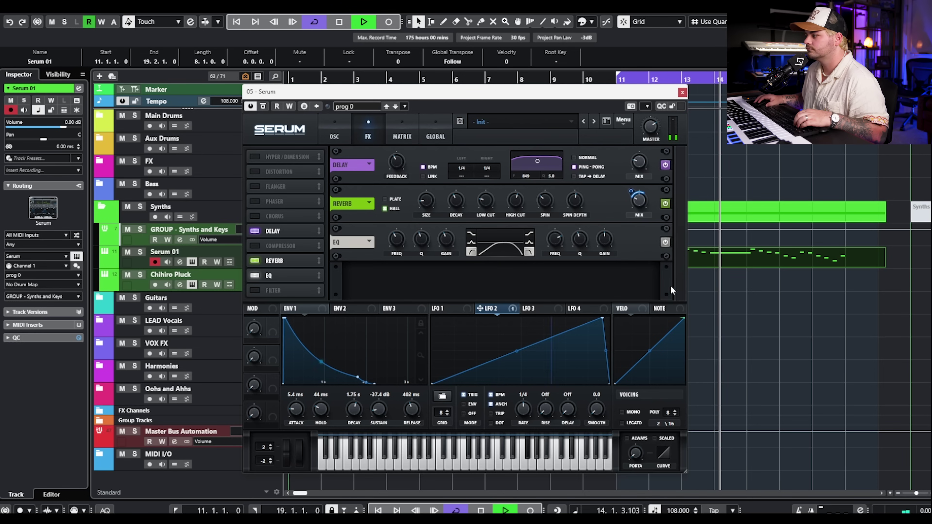
# - Reshape LFO 1 into a rising ramp and set it to trigger mode
pyautogui.click(473, 309)
pyautogui.press('space')
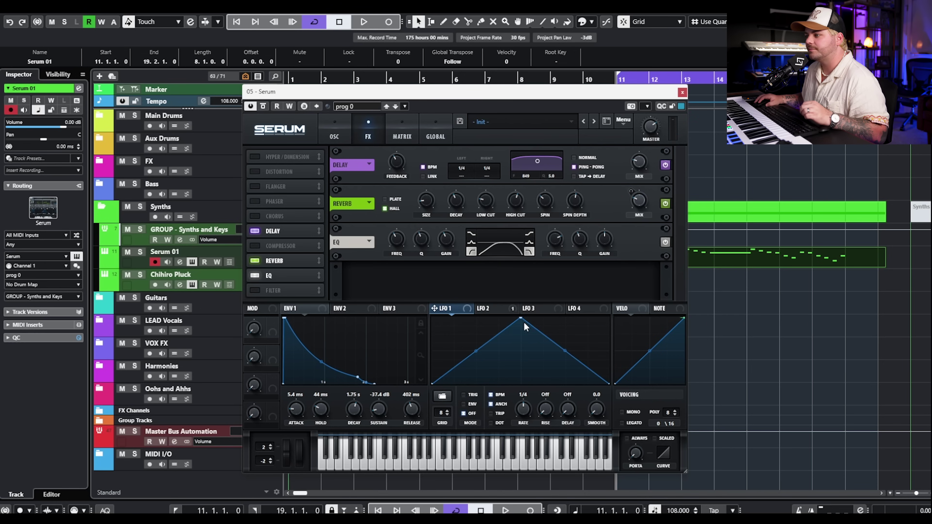
pyautogui.moveTo(520, 318); pyautogui.dragTo(609, 318)
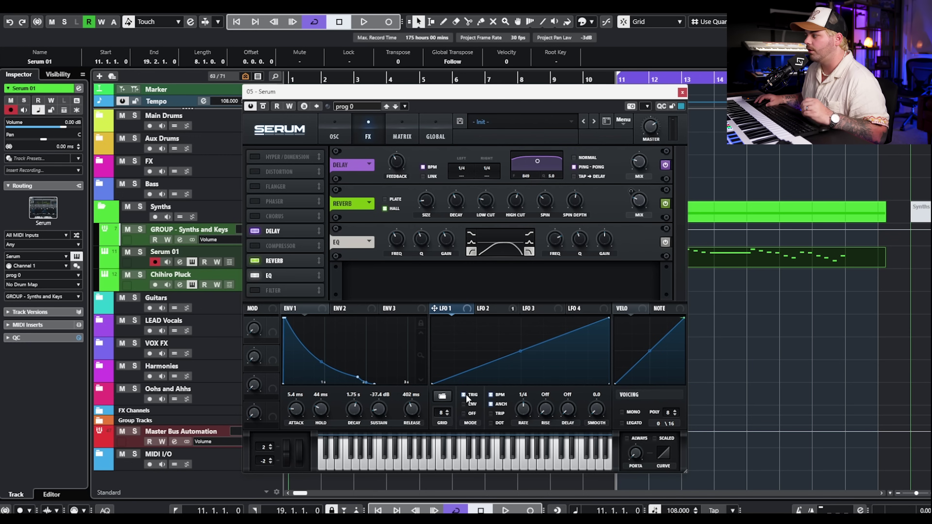
# - Add a modulation matrix row with LFO 1 as the source and the global Amp. as the destination
pyautogui.click(389, 136)
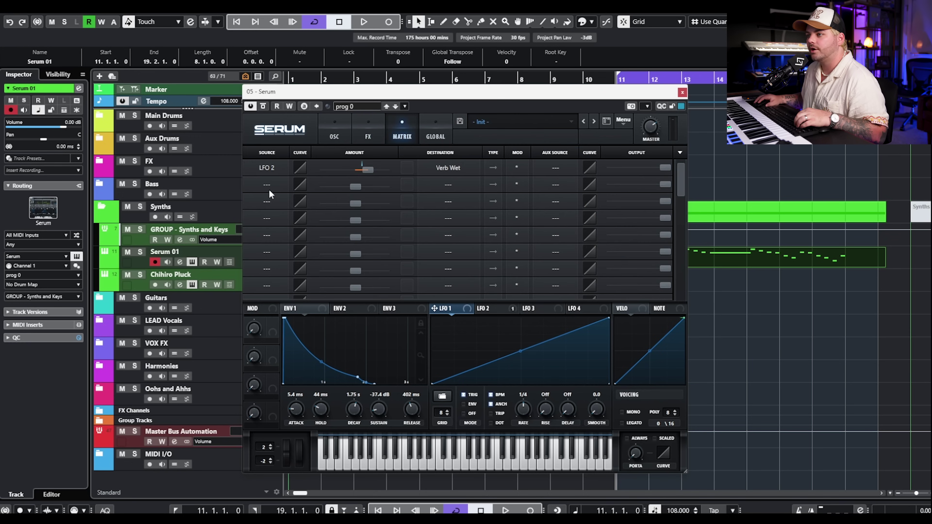
pyautogui.click(269, 189)
pyautogui.click(272, 209)
pyautogui.click(448, 184)
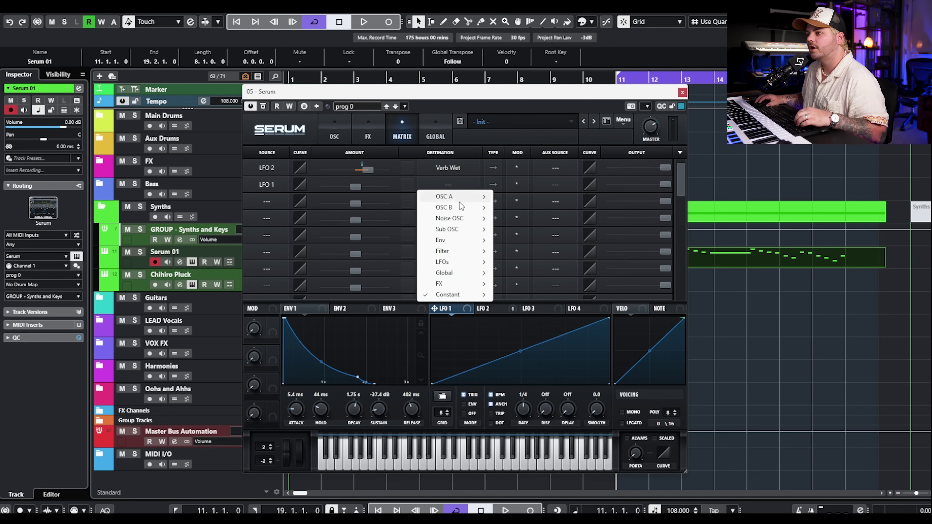
pyautogui.moveTo(455, 272)
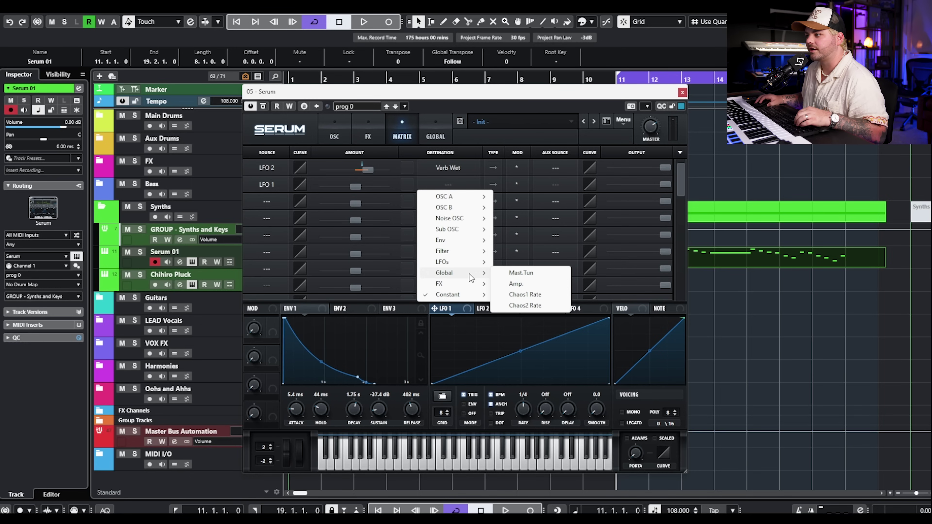
pyautogui.click(508, 281)
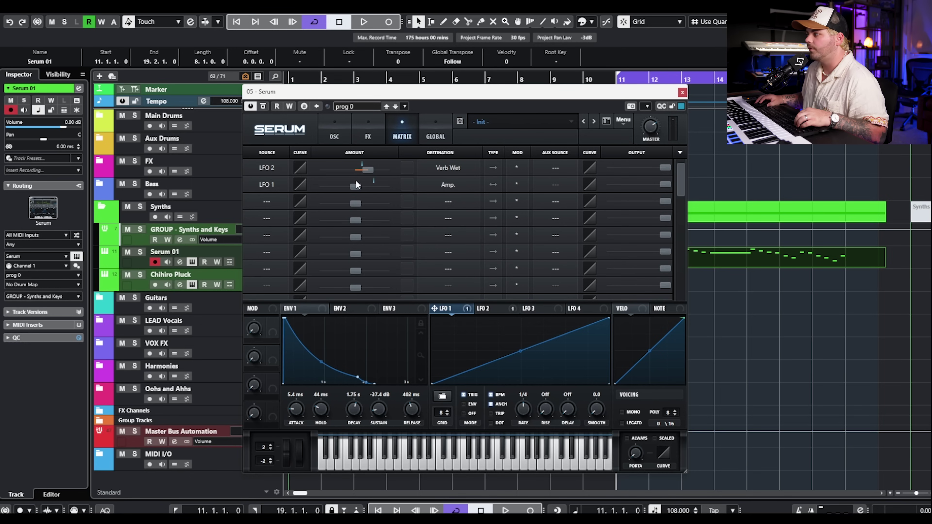
pyautogui.click(493, 185)
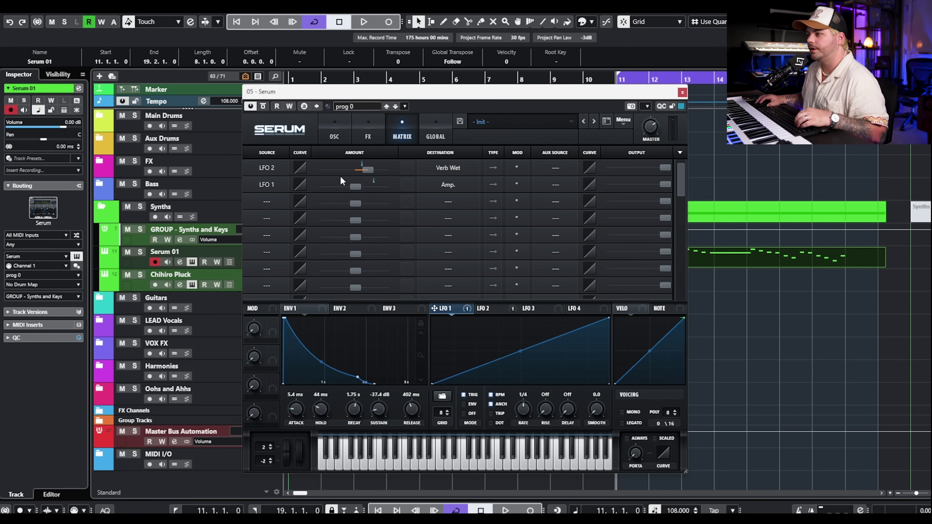
# - Audition the clip while trying negative and positive LFO 1 to Amp. amounts, leaving a moderate positive amount
pyautogui.press('space')
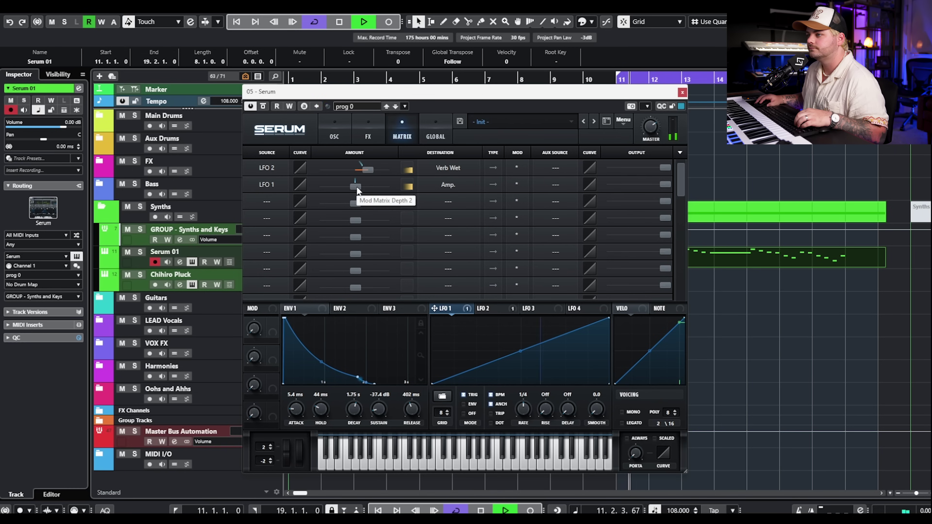
pyautogui.moveTo(357, 186); pyautogui.dragTo(327, 185)
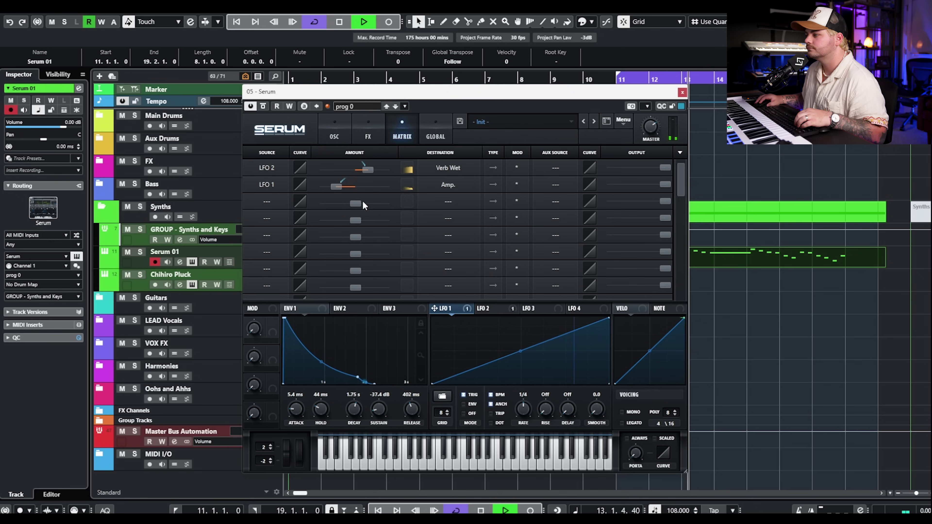
pyautogui.moveTo(336, 186); pyautogui.dragTo(382, 187)
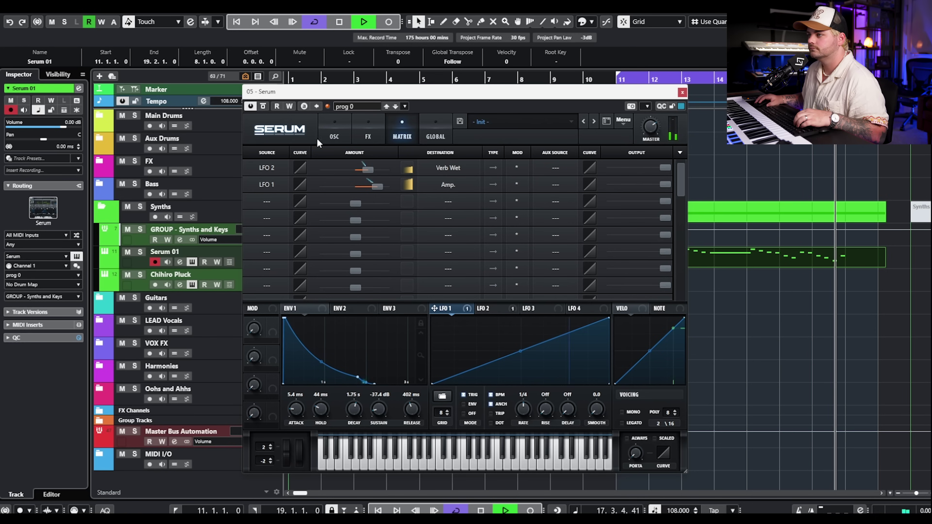
pyautogui.press('space')
# - Close the rebuilt patch after returning to its oscillators, and audition the finished PL Chihiro preset on the Chihiro Pluck track
pyautogui.click(333, 131)
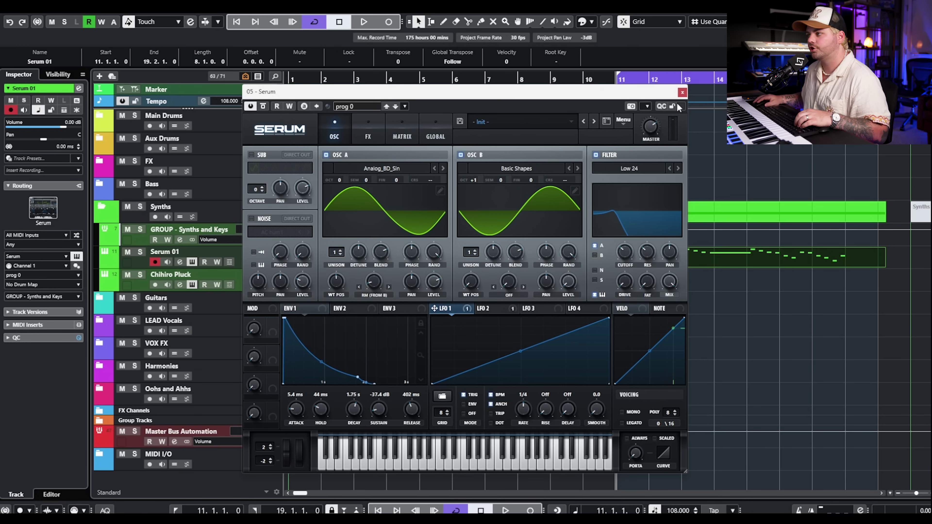
pyautogui.click(683, 92)
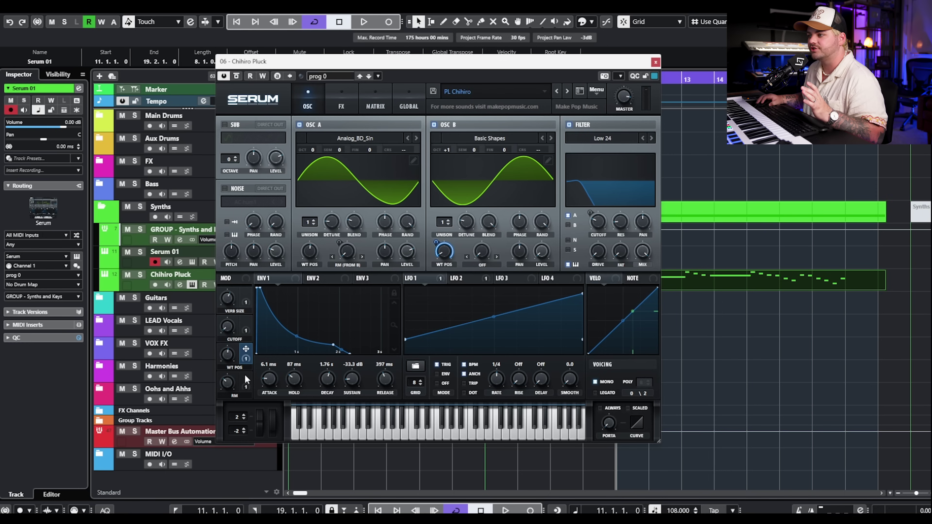
pyautogui.press('space')
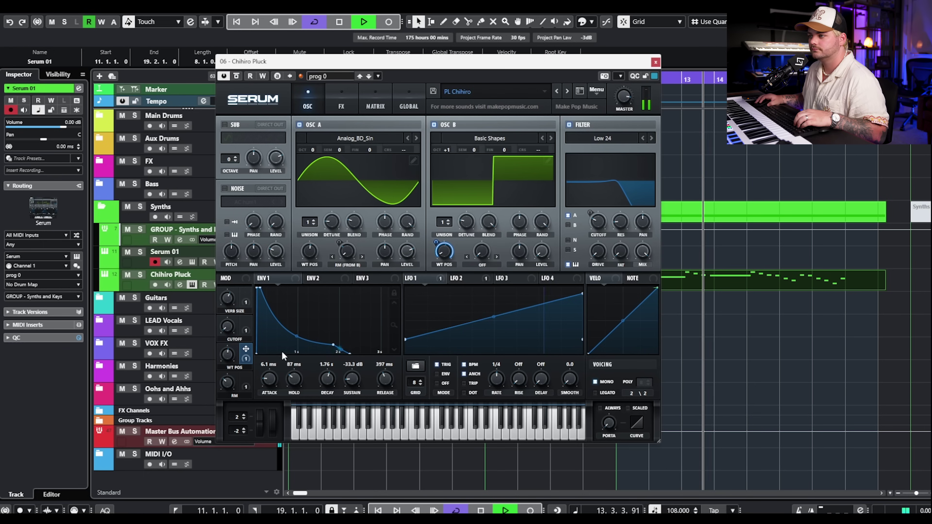
pyautogui.press('space')
# - Examine what the RM and WT POS macros control in the PL Chihiro preset, and audition it with the WT POS macro raised
pyautogui.click(246, 387)
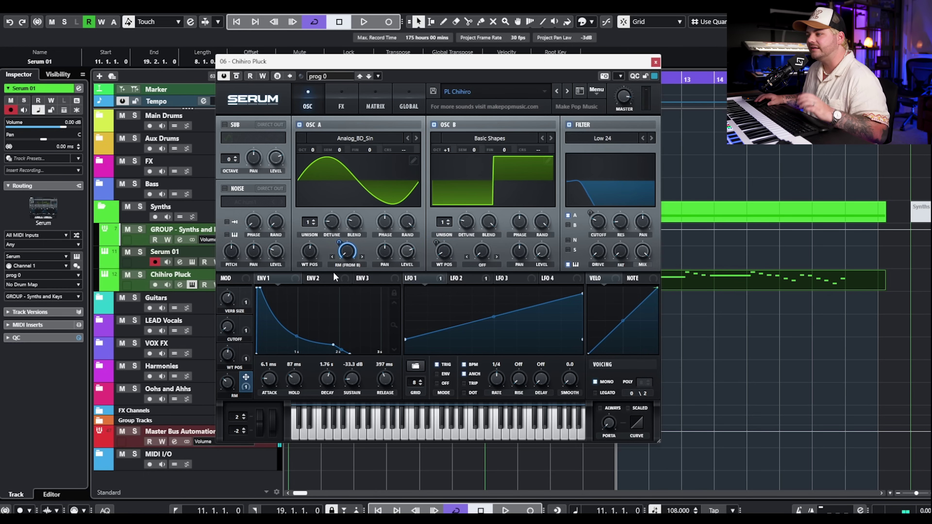
pyautogui.click(244, 358)
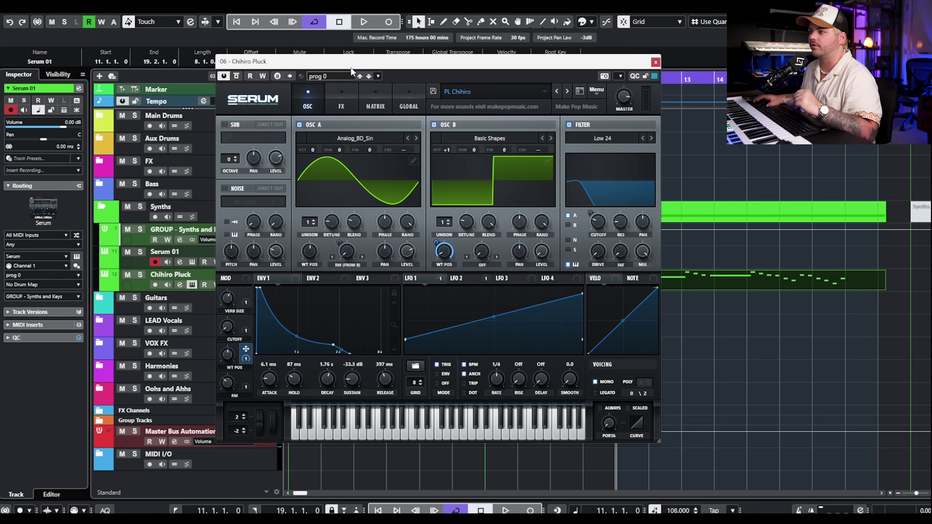
pyautogui.click(347, 107)
pyautogui.click(308, 105)
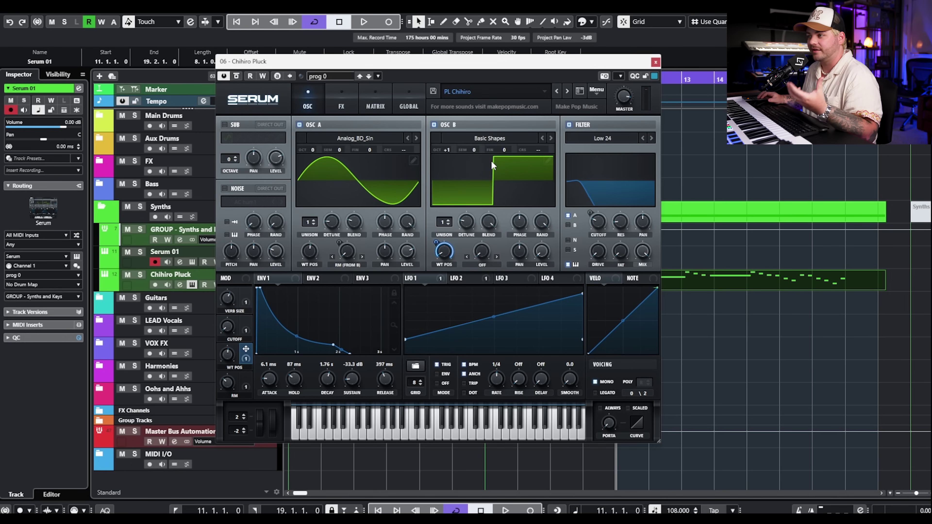
pyautogui.moveTo(226, 358); pyautogui.dragTo(242, 313)
pyautogui.press('space')
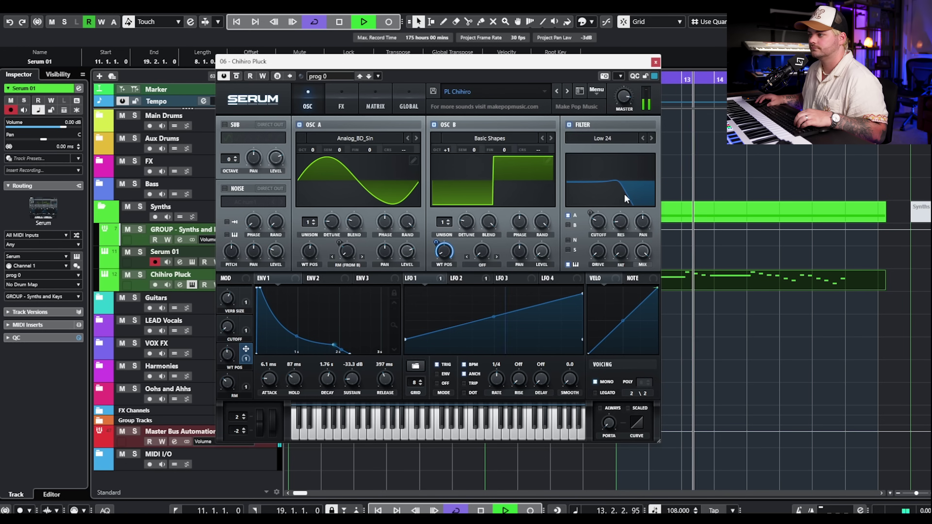
pyautogui.press('space')
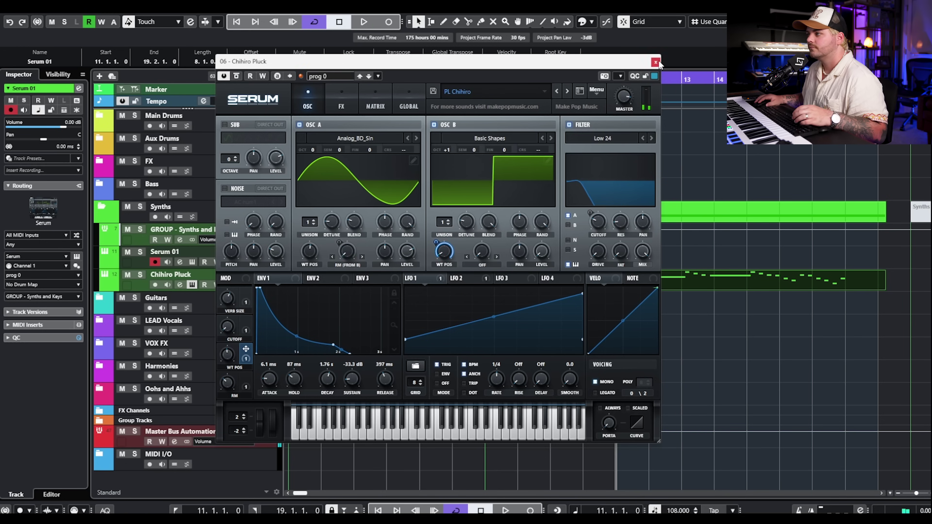
# - Close the Chihiro preset window, zoom the arrangement out, and mute the finished Chihiro clip
pyautogui.click(656, 62)
pyautogui.press('g')
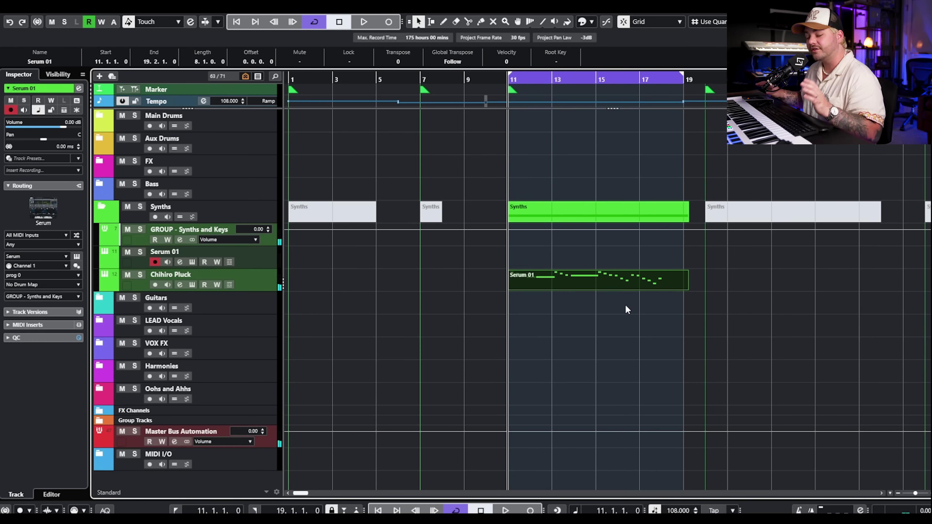
pyautogui.hotkey('shift', 'm')
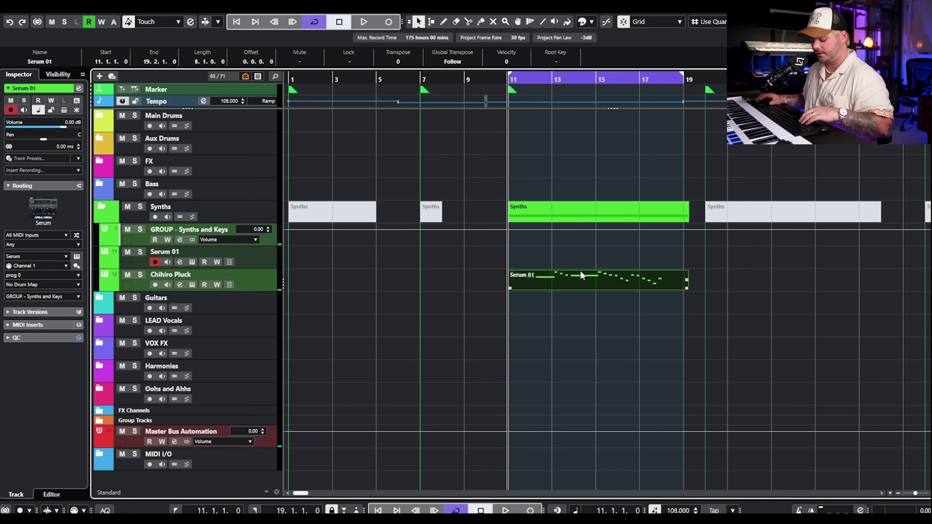
pyautogui.click(429, 284)
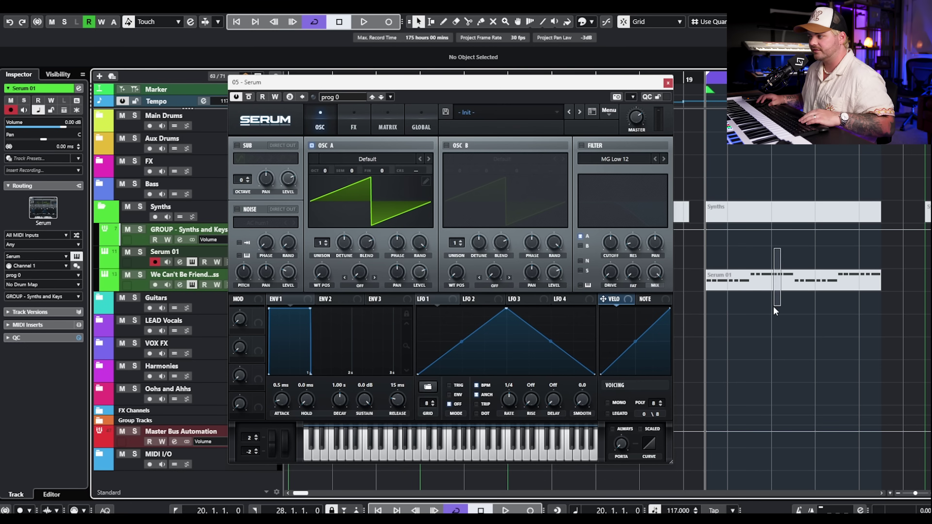
# - Unmute the MIDI clip at bar 20, move it up to the Serum 01 track, and audition it with the Init patch
pyautogui.click(819, 281)
pyautogui.moveTo(764, 282); pyautogui.dragTo(767, 257)
pyautogui.press('space')
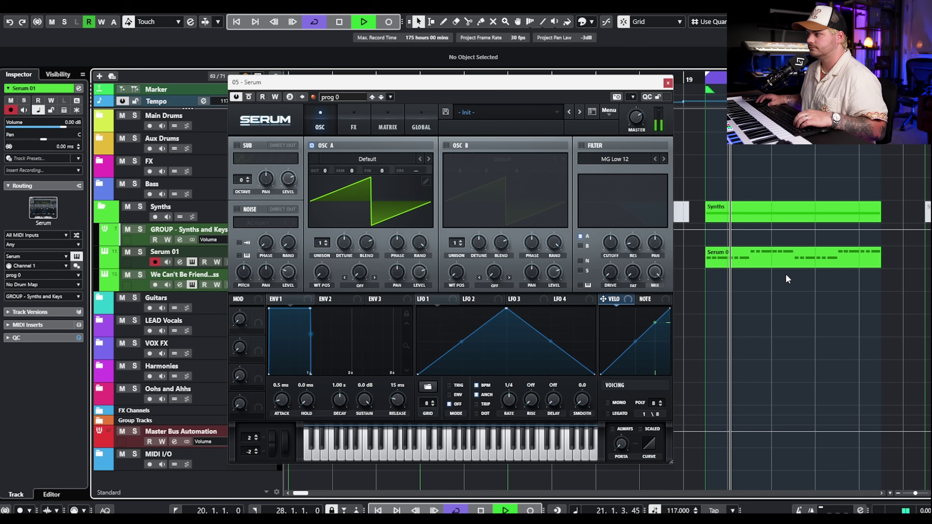
pyautogui.press('space')
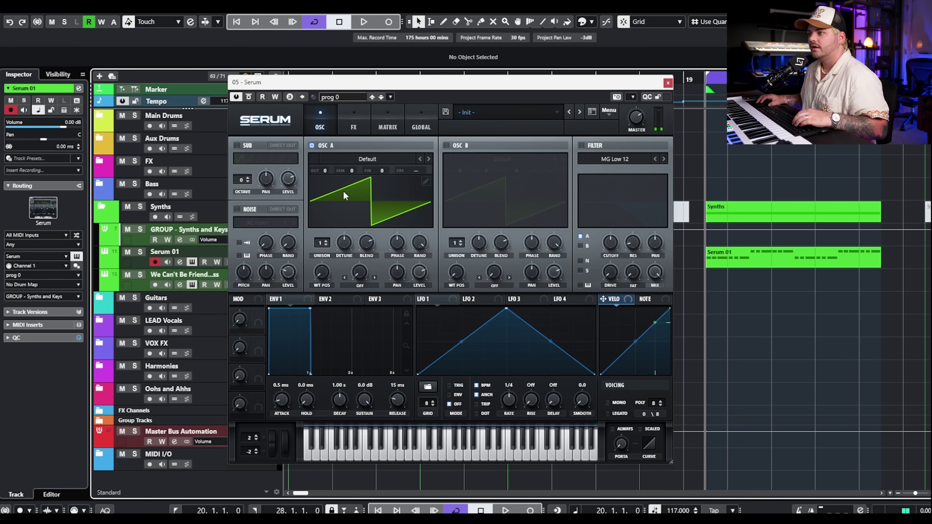
# - Set oscillator A's unison to 7 voices, adjust its detune, and audition the clip
pyautogui.moveTo(321, 243); pyautogui.dragTo(345, 228)
pyautogui.press('space')
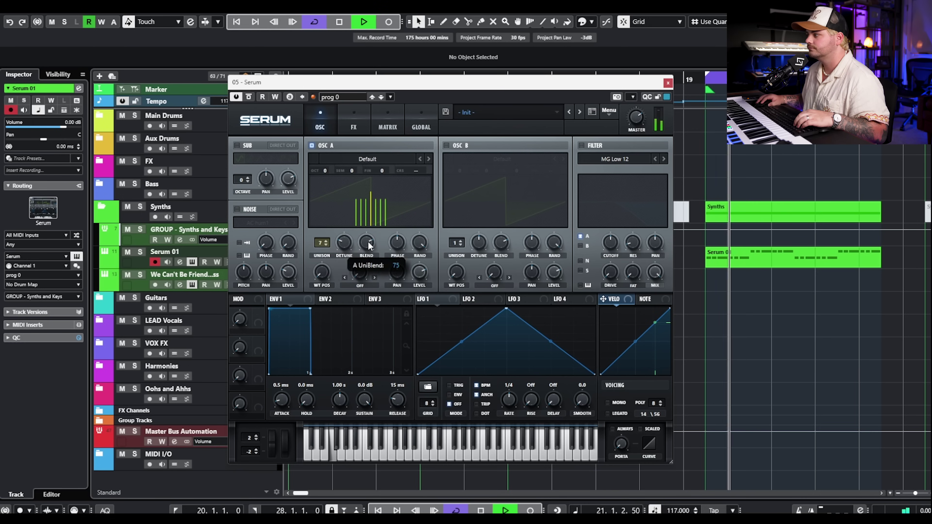
pyautogui.press('space')
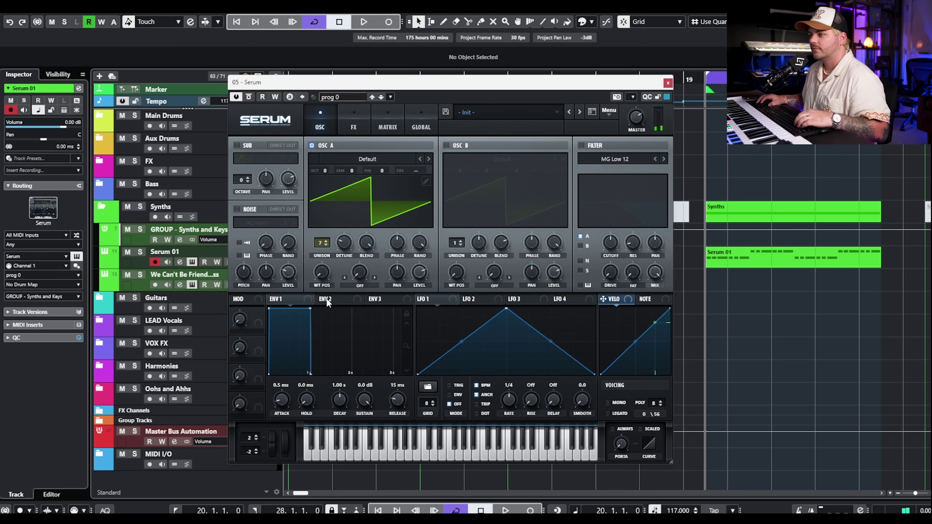
# - Enable the filter as MG Low 24, assign Env 2 to its cutoff, and lower the cutoff to about 262 Hz
pyautogui.click(581, 146)
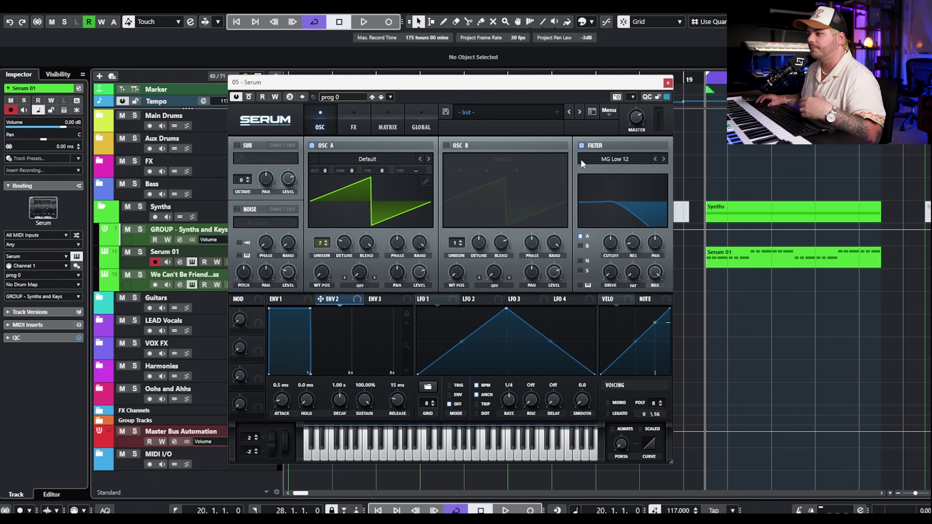
pyautogui.moveTo(609, 245); pyautogui.dragTo(610, 246)
pyautogui.click(663, 159)
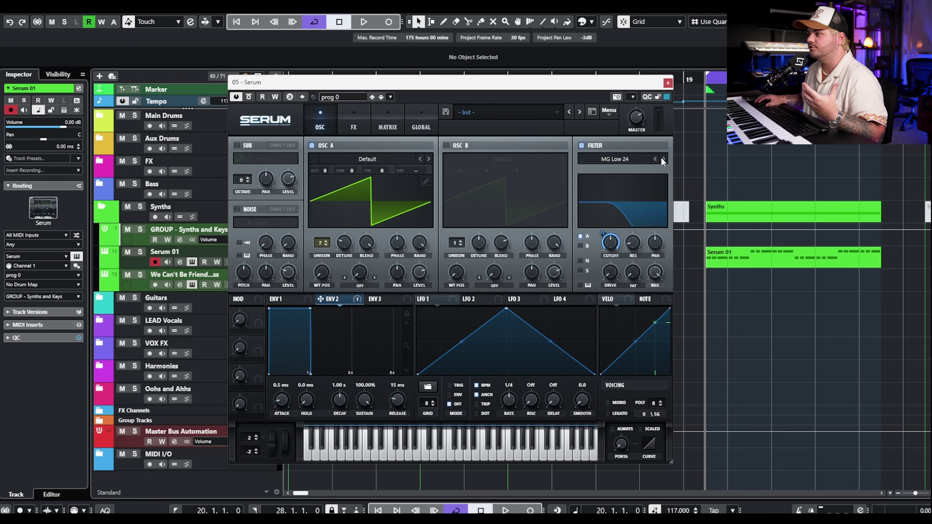
pyautogui.moveTo(602, 249); pyautogui.dragTo(600, 247)
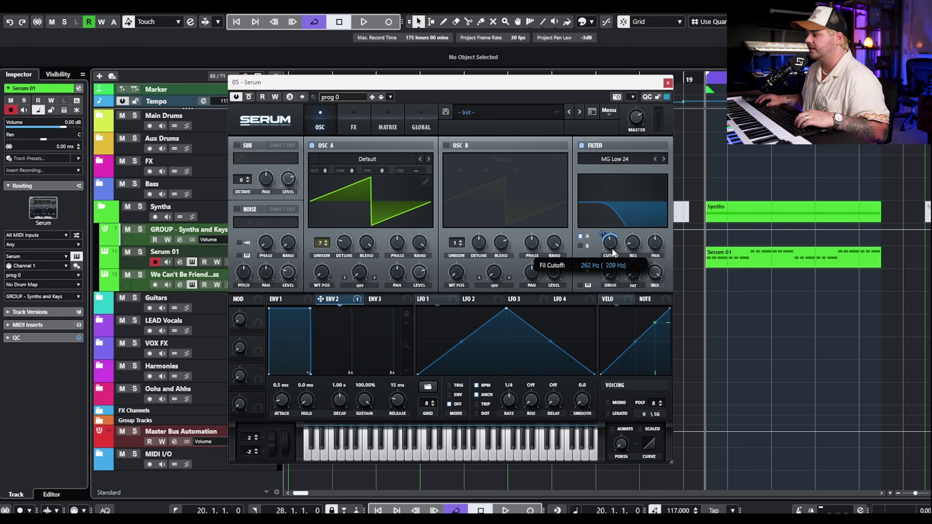
# - Shape Env 2 into a short pluck with about 515 ms decay and 10.29% sustain, and audition the clip
pyautogui.press('space')
pyautogui.press('space')
pyautogui.moveTo(310, 310); pyautogui.dragTo(290, 368)
pyautogui.press('space')
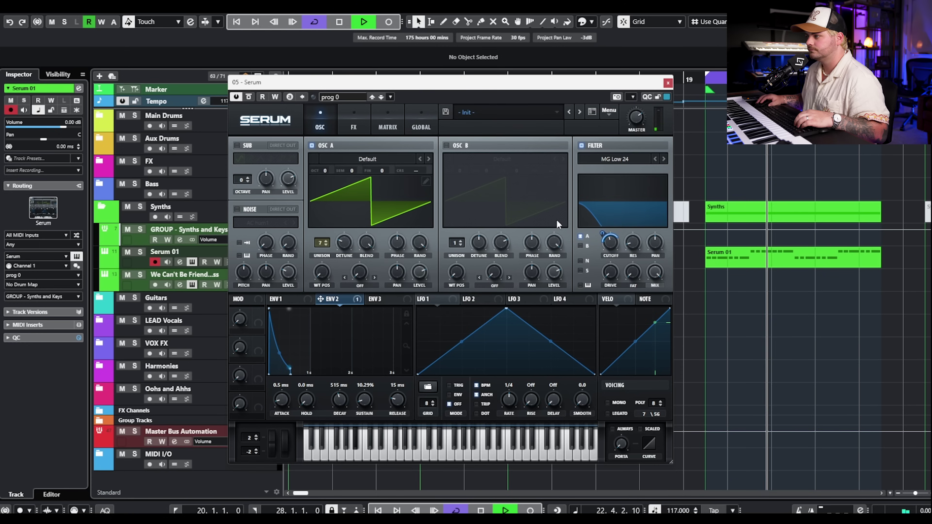
pyautogui.press('space')
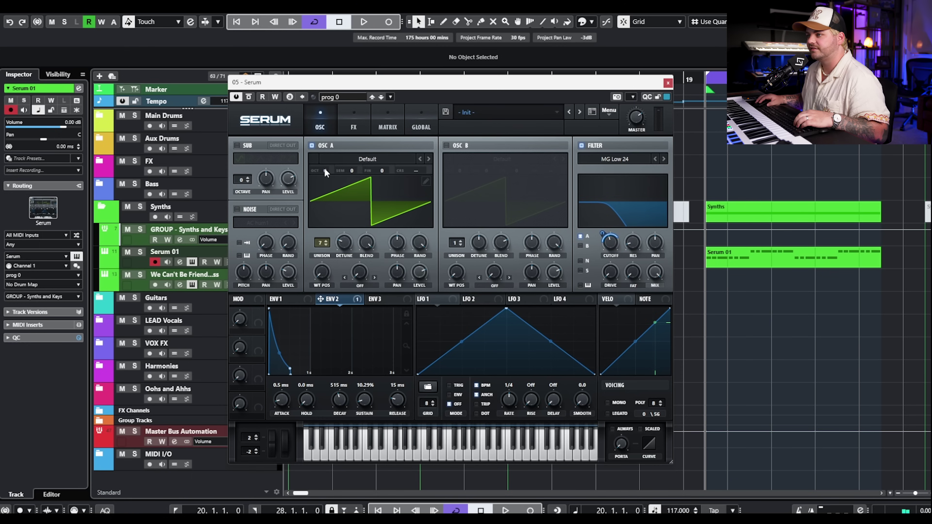
# - Lower oscillator A's octave to -1 and refine the filter with more resonance and keyboard tracking while auditioning the clip
pyautogui.press('space')
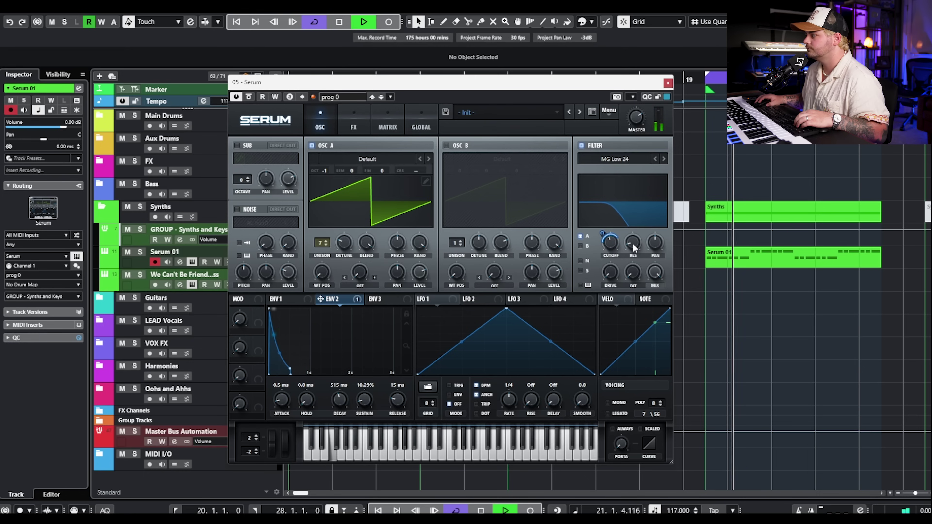
pyautogui.scroll(2, 632, 244)
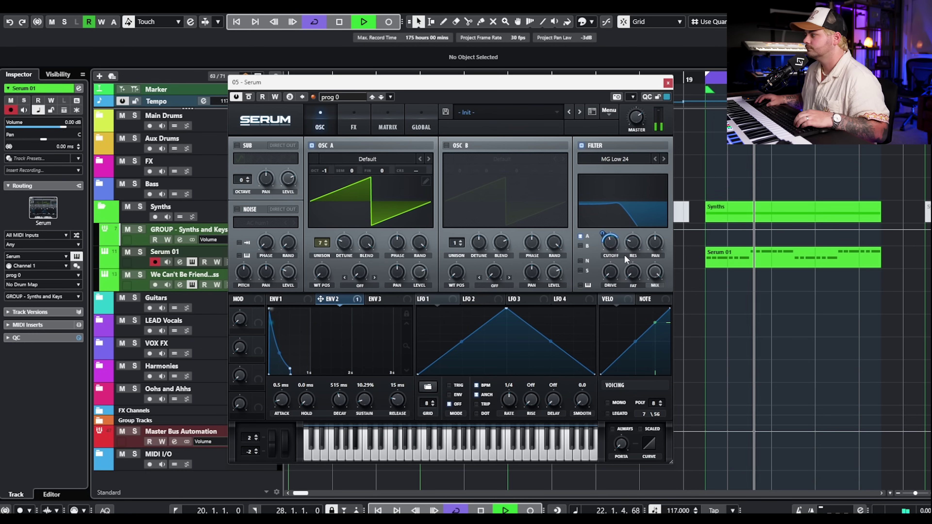
pyautogui.press('space')
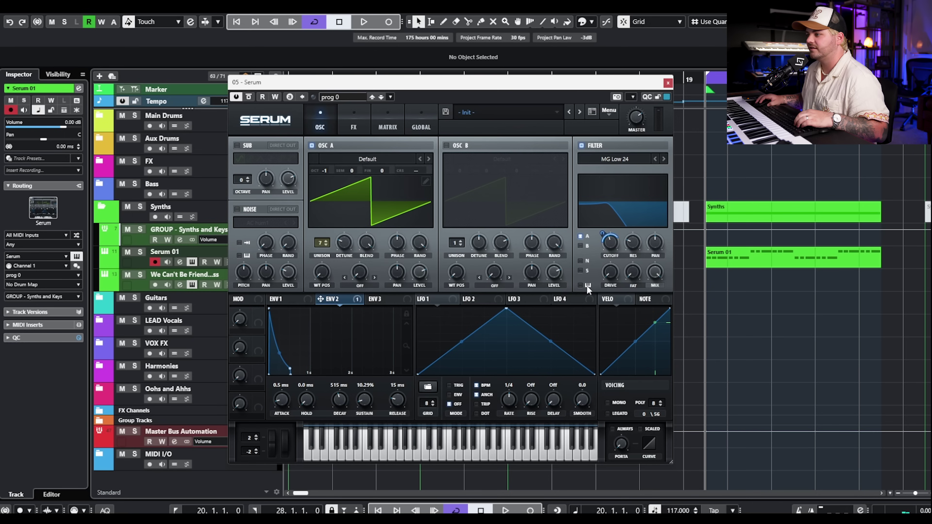
pyautogui.press('space')
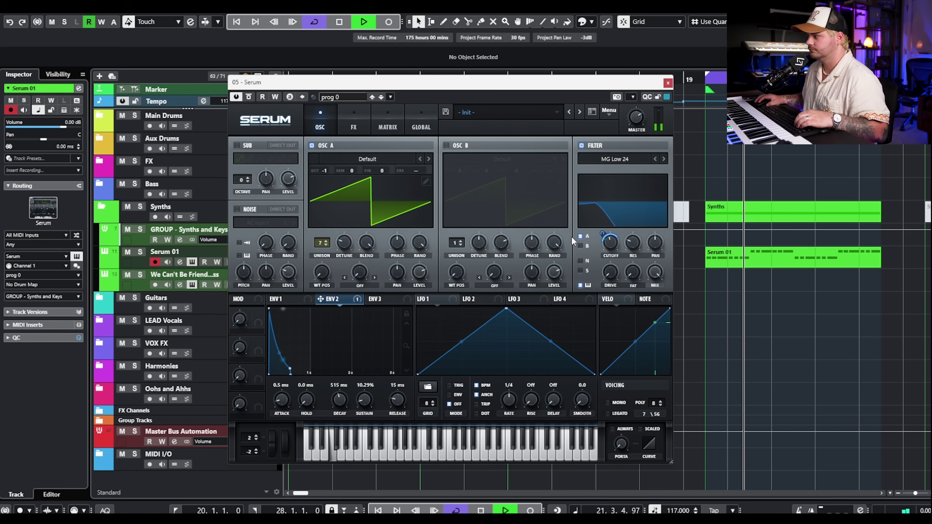
pyautogui.press('space')
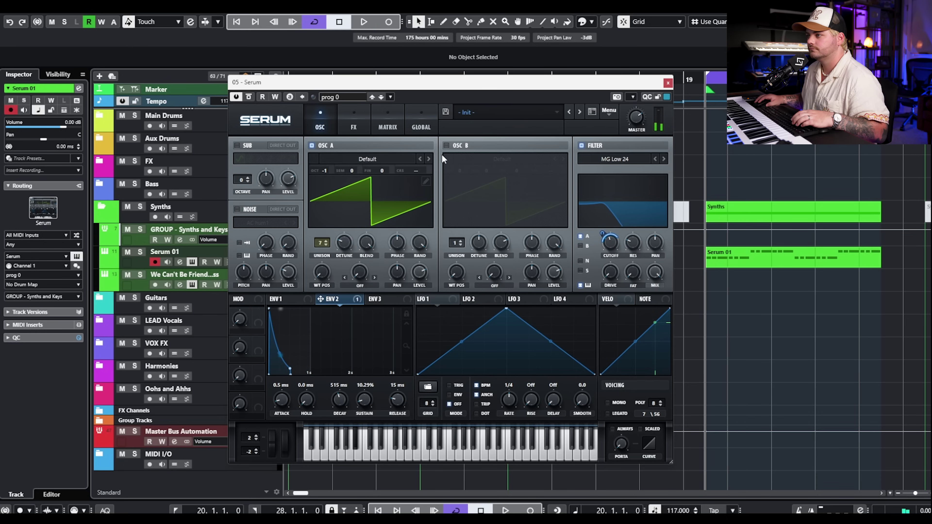
# - Enable oscillator B and load the Grimace [SN] wavetable from the Spectral category
pyautogui.click(446, 145)
pyautogui.click(504, 159)
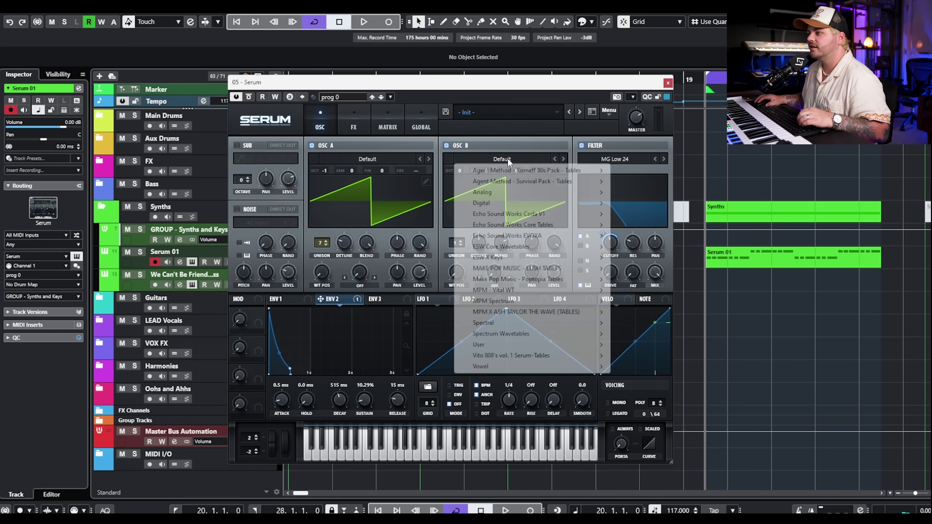
pyautogui.moveTo(536, 225)
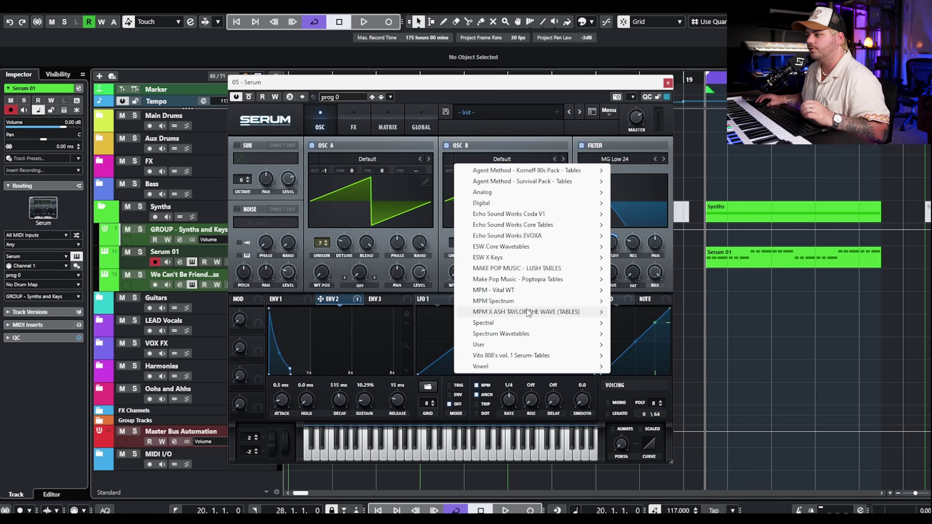
pyautogui.moveTo(525, 322)
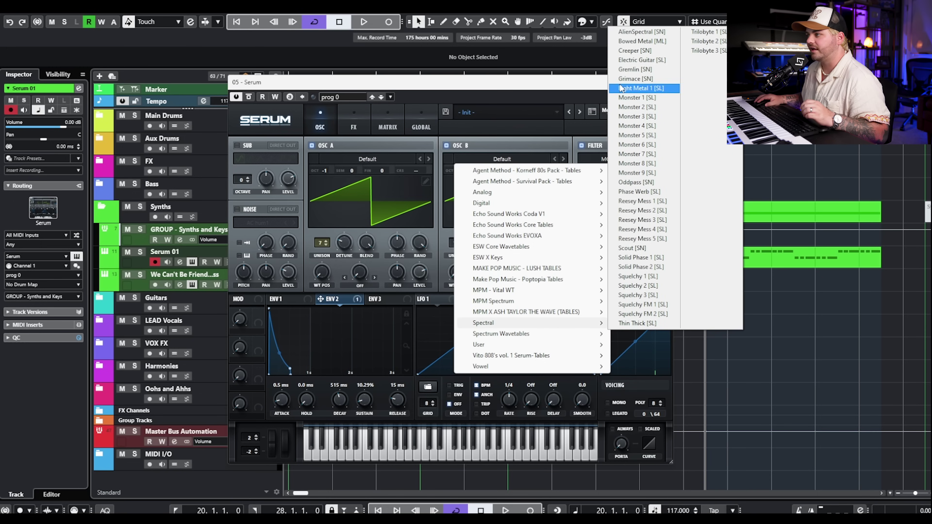
pyautogui.click(626, 79)
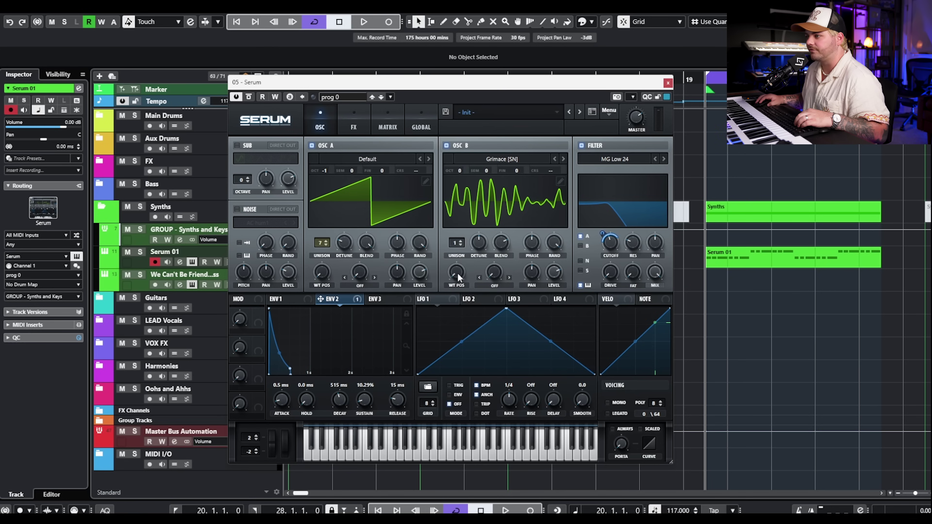
# - Assign Env 2 to oscillator B's wavetable position, set its unison to 8 voices, and audition the clip
pyautogui.moveTo(461, 271); pyautogui.dragTo(459, 271)
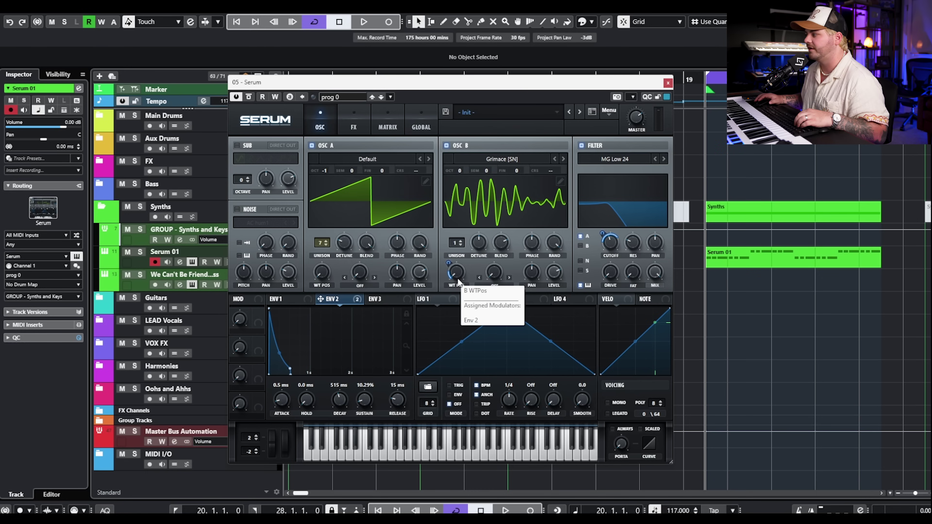
pyautogui.moveTo(455, 243); pyautogui.dragTo(507, 235)
pyautogui.press('space')
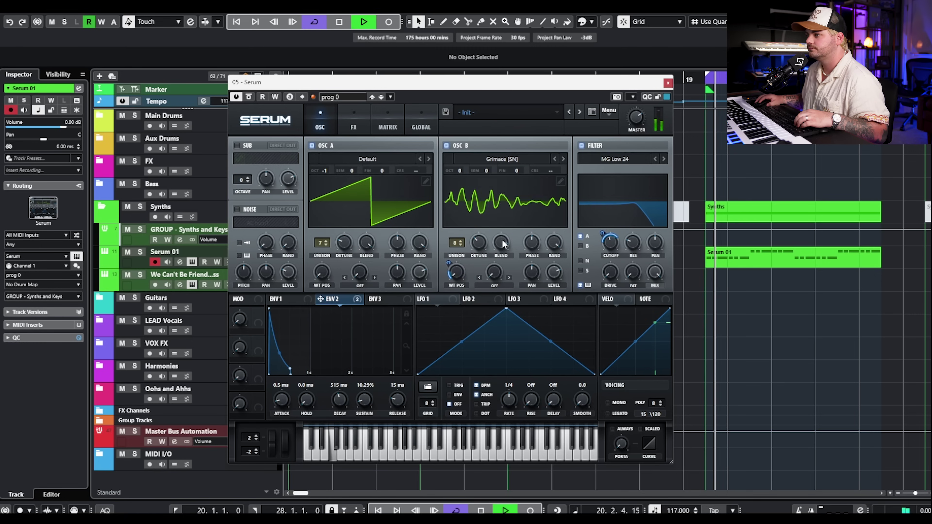
pyautogui.press('space')
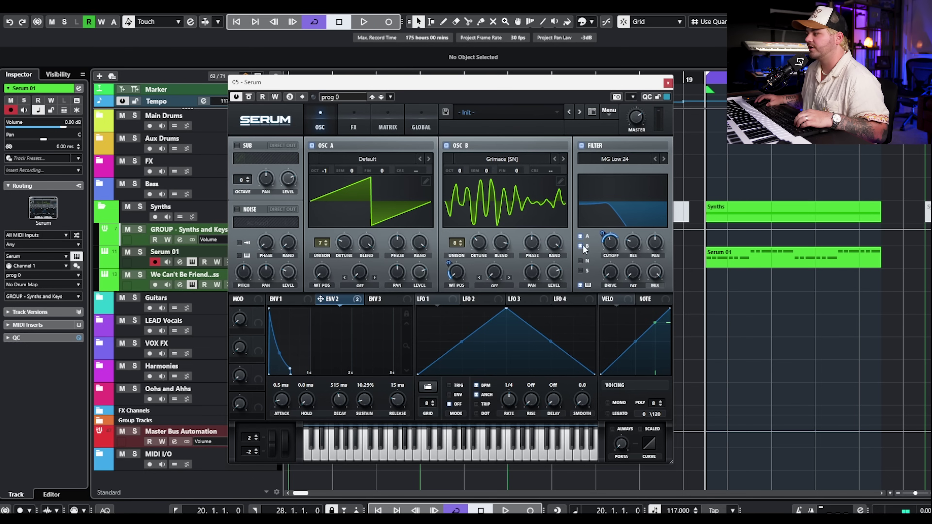
# - Route oscillator B through the filter and lower its octave to -1
pyautogui.press('space')
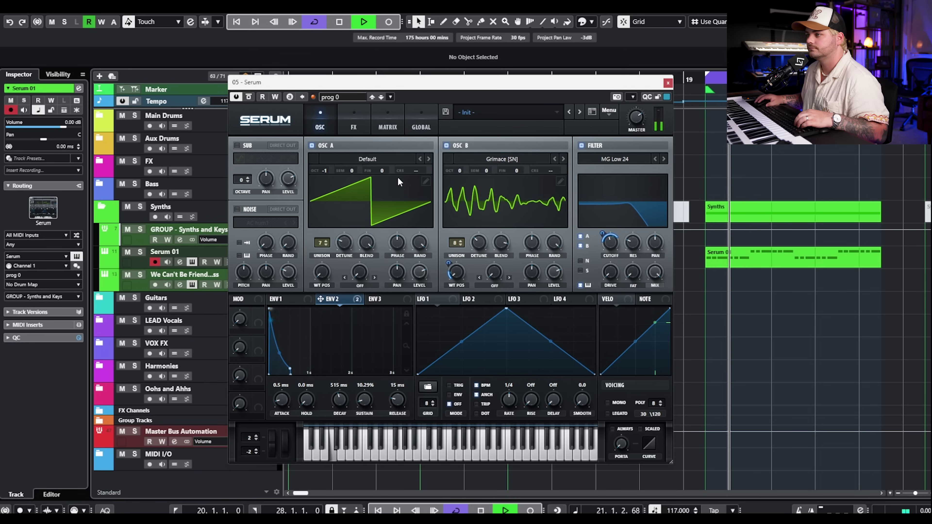
pyautogui.press('space')
pyautogui.moveTo(461, 169); pyautogui.dragTo(459, 180)
# - Play the clip and compare the sound with oscillator B switched off and on
pyautogui.press('space')
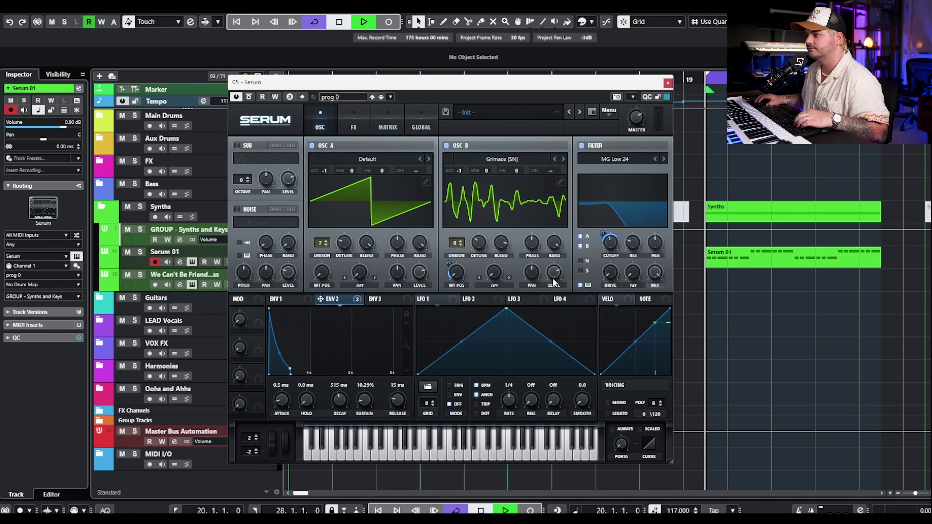
pyautogui.moveTo(555, 273)
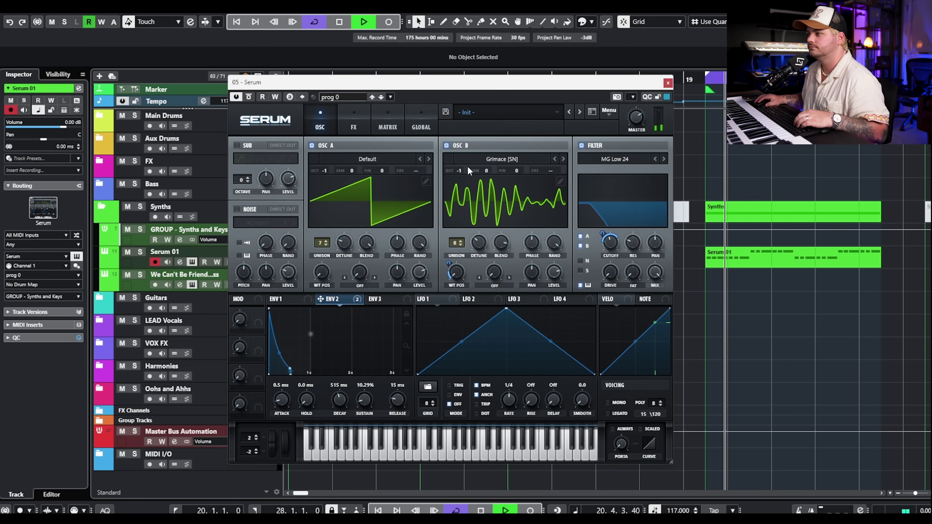
pyautogui.click(445, 146)
pyautogui.click(446, 146)
pyautogui.press('space')
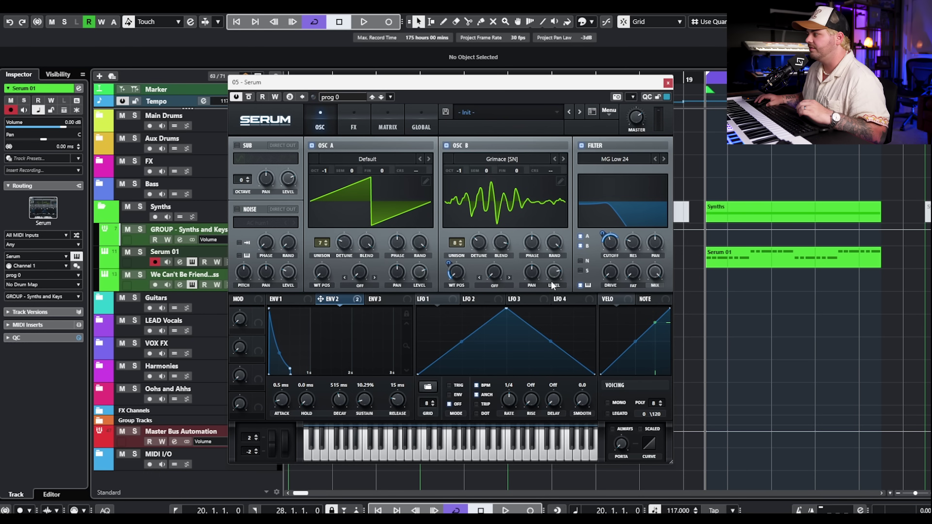
# - Enable the sub oscillator with its second waveform at octave -1, send it to Direct Out, and adjust its level
pyautogui.click(237, 145)
pyautogui.click(250, 158)
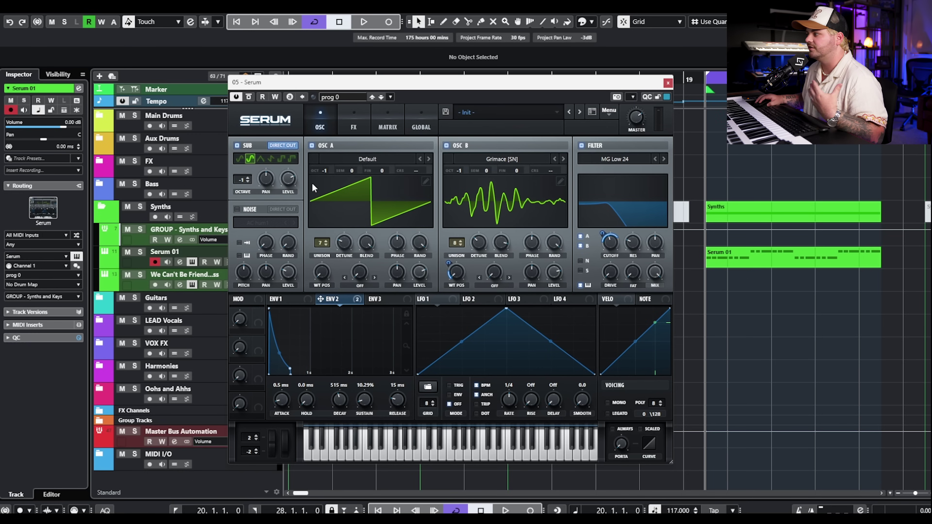
pyautogui.moveTo(288, 181); pyautogui.dragTo(294, 172)
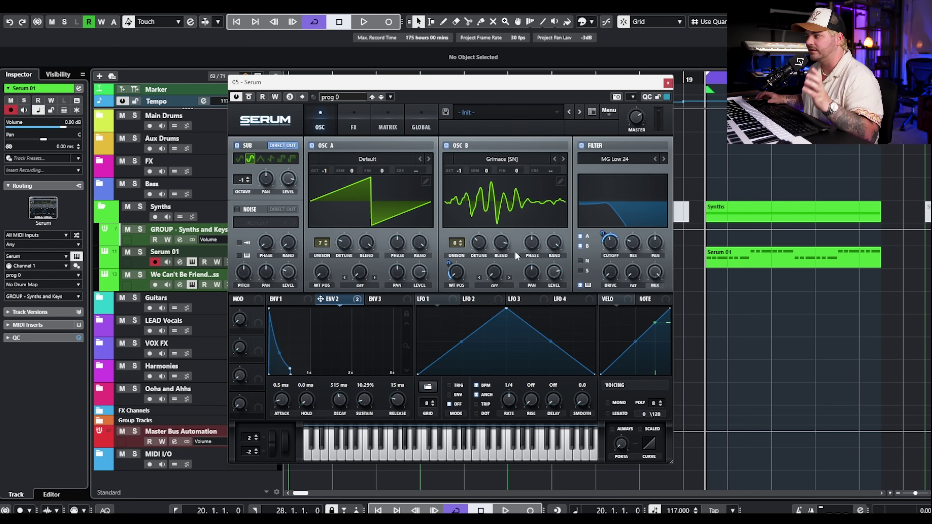
# - Add an EQ effect and shape a gentle boost in its high band with Q at about 53%
pyautogui.click(353, 127)
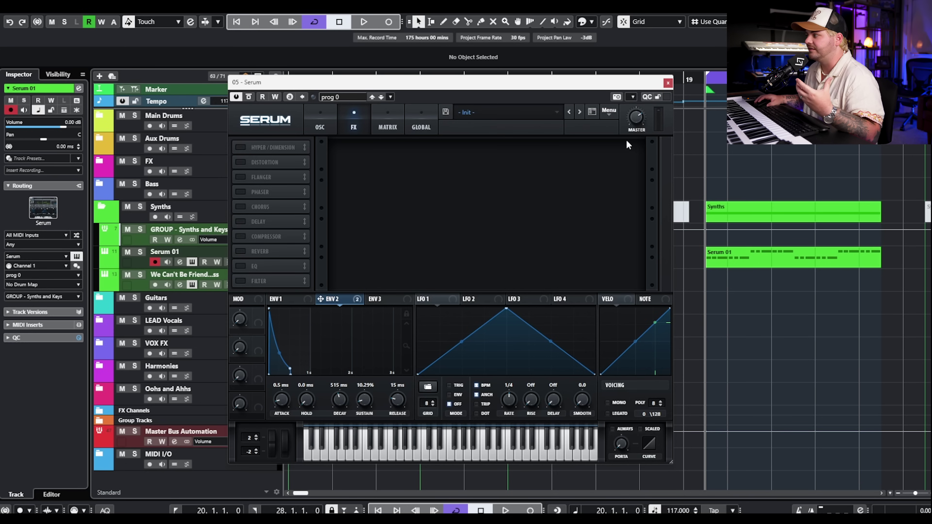
pyautogui.click(241, 265)
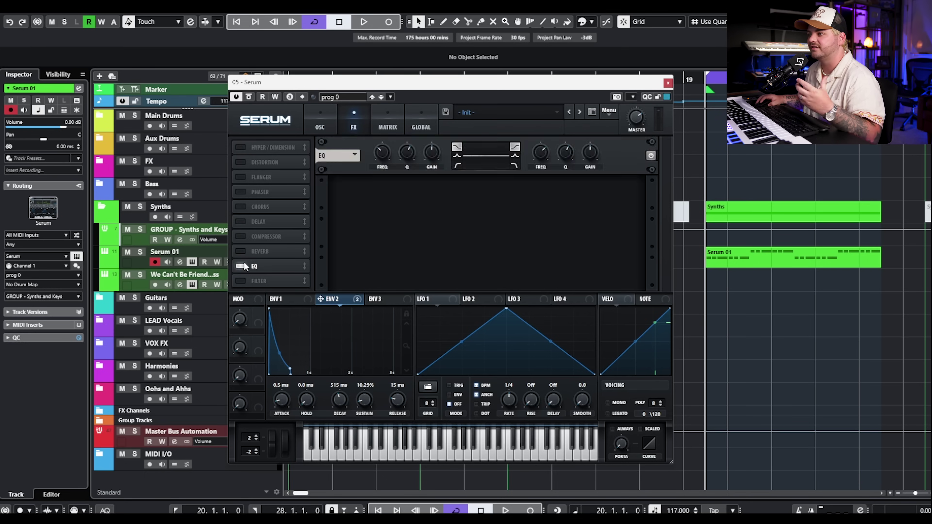
pyautogui.moveTo(542, 154); pyautogui.dragTo(561, 167)
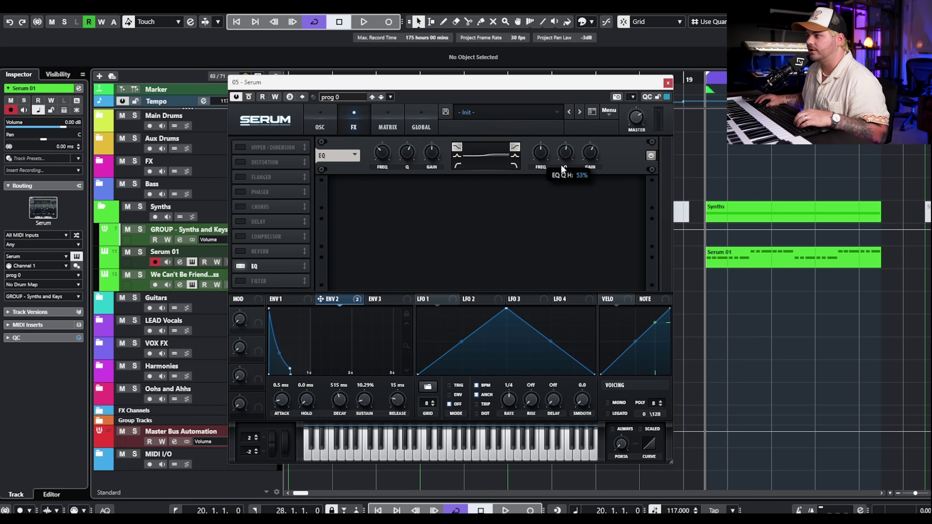
pyautogui.moveTo(543, 156)
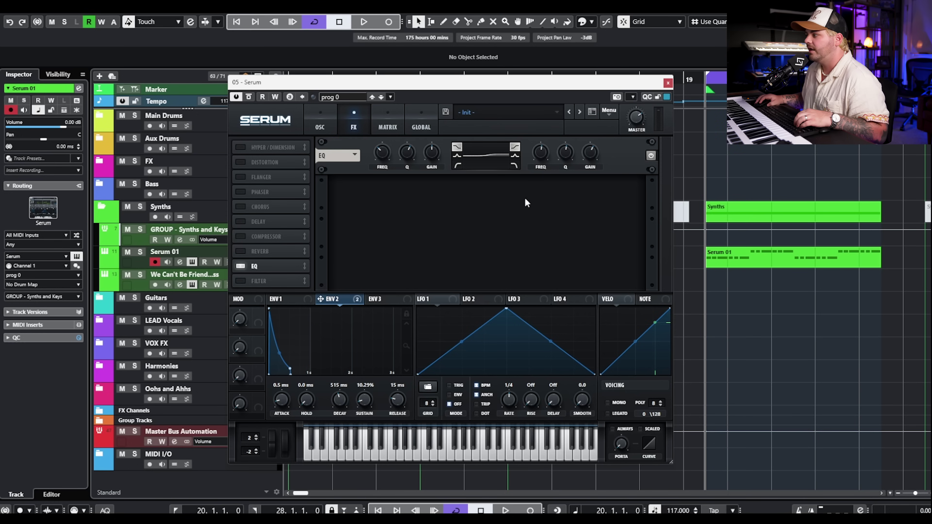
# - Add a Filter effect after the EQ, set it to High 18, and lower its cutoff
pyautogui.click(240, 281)
pyautogui.click(434, 195)
pyautogui.click(434, 195)
pyautogui.click(434, 195)
pyautogui.click(434, 194)
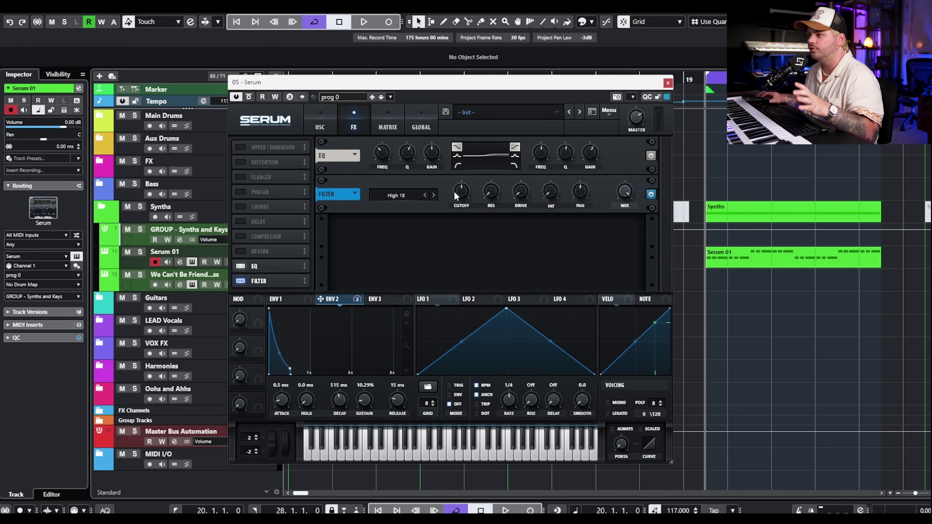
pyautogui.click(317, 121)
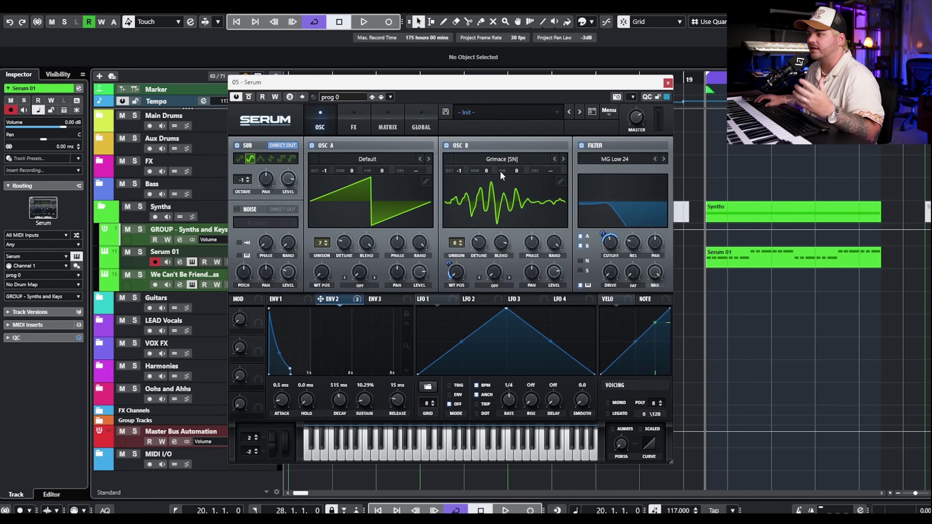
pyautogui.click(355, 111)
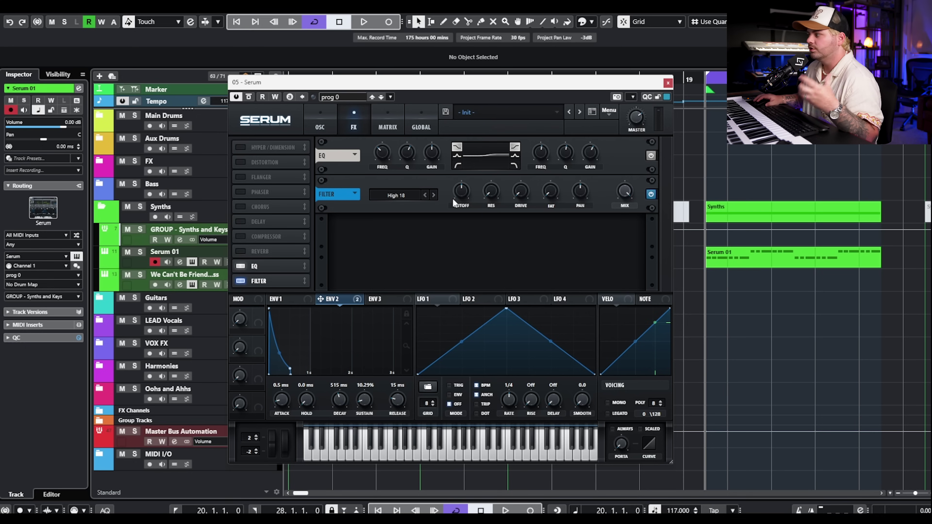
pyautogui.moveTo(456, 192); pyautogui.dragTo(455, 211)
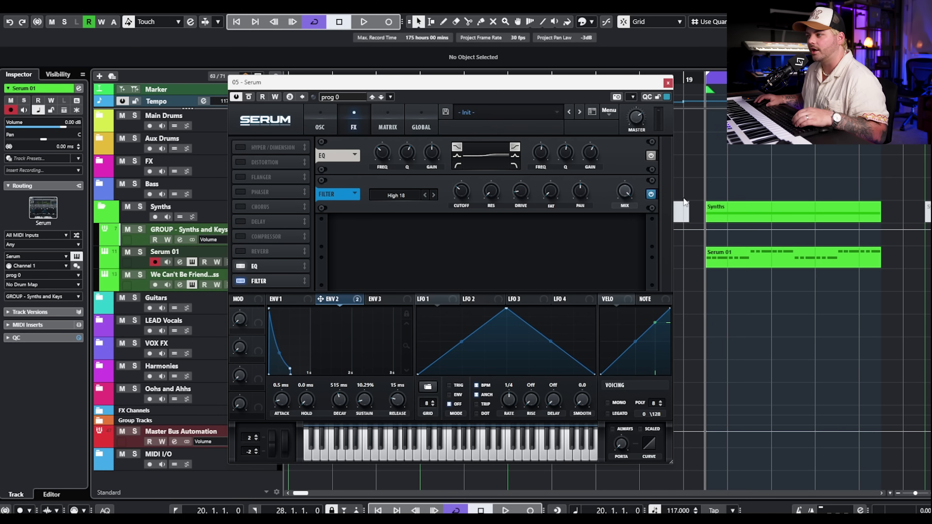
# - Audition the clip with the EQ and high-pass effects active while trying the Filter effect's mix
pyautogui.press('space')
pyautogui.moveTo(626, 192); pyautogui.dragTo(603, 280)
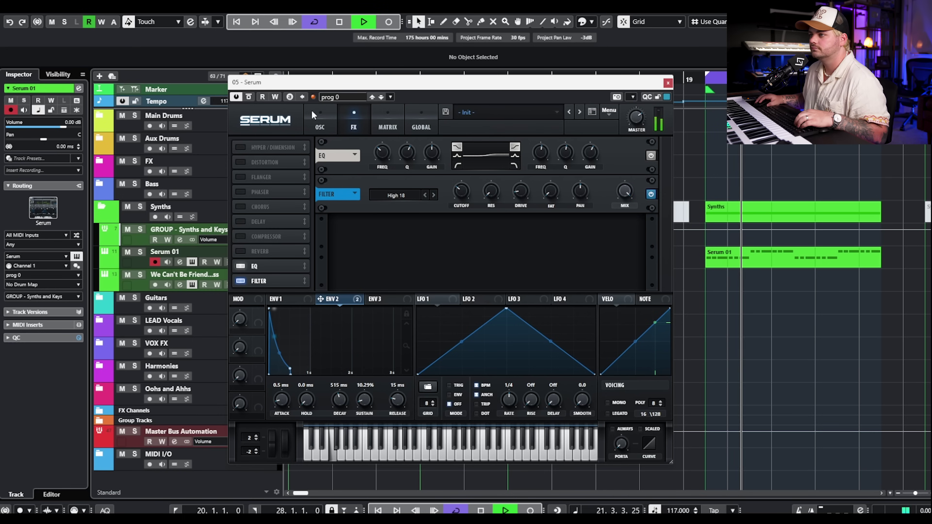
pyautogui.click(320, 121)
pyautogui.press('space')
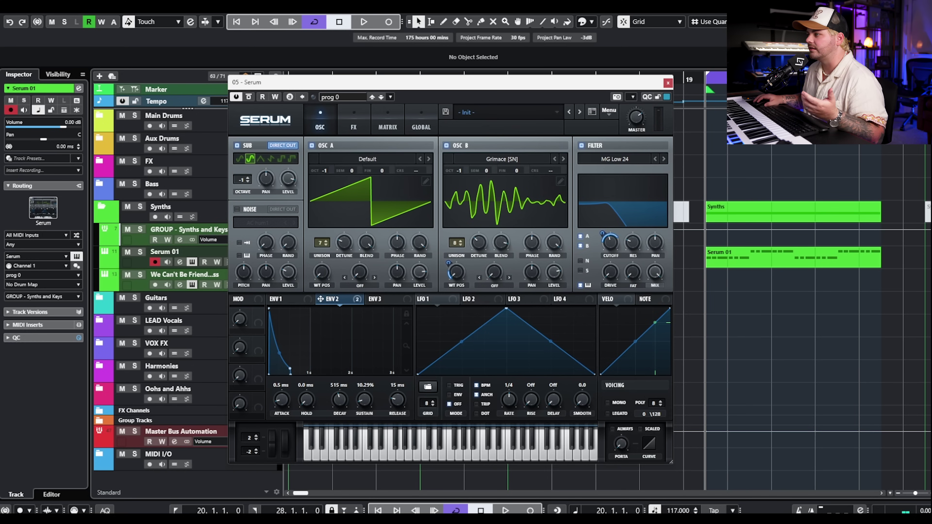
# - Add a Compressor effect, adjust its threshold, and raise its gain while auditioning the clip
pyautogui.click(354, 122)
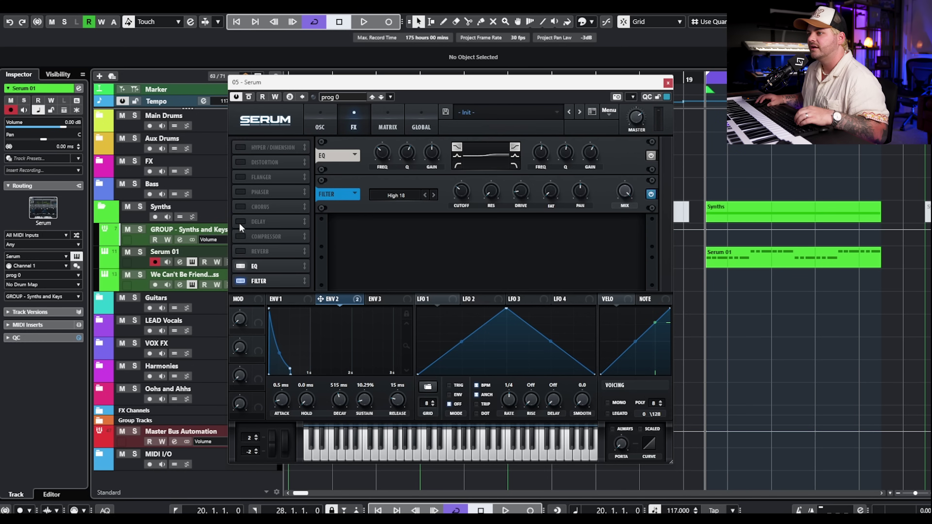
pyautogui.click(240, 236)
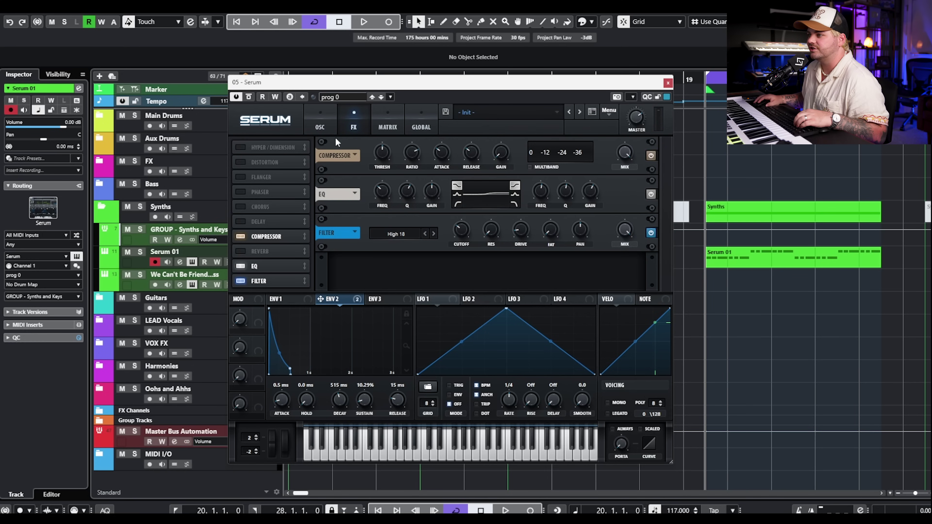
pyautogui.moveTo(380, 157); pyautogui.dragTo(394, 150)
pyautogui.press('space')
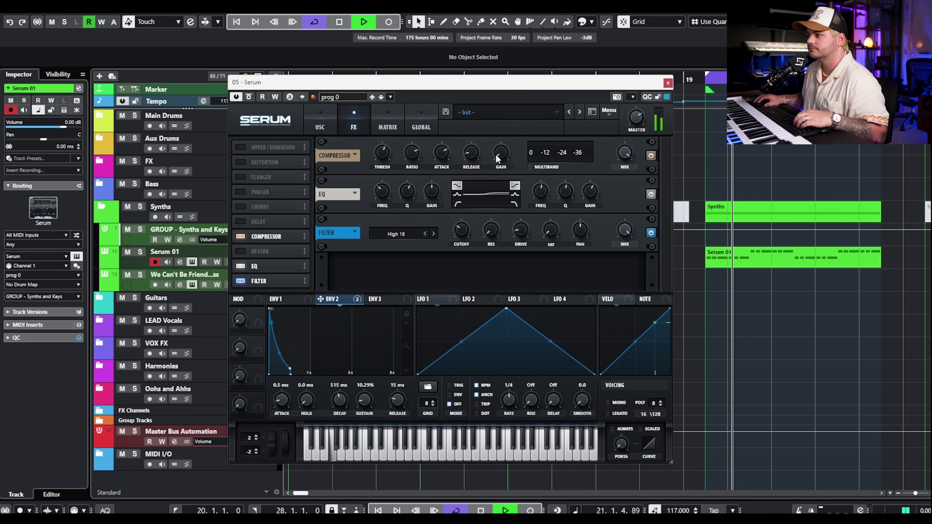
pyautogui.moveTo(495, 154); pyautogui.dragTo(496, 148)
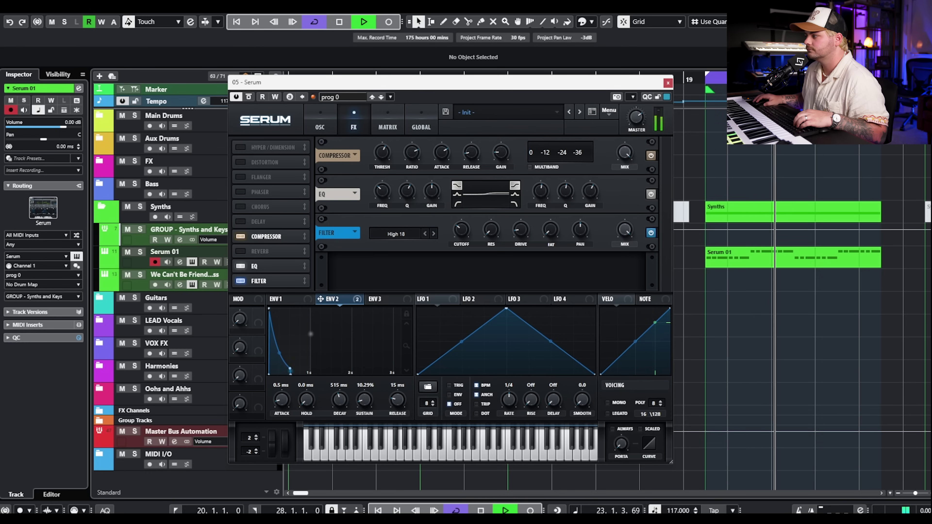
pyautogui.press('space')
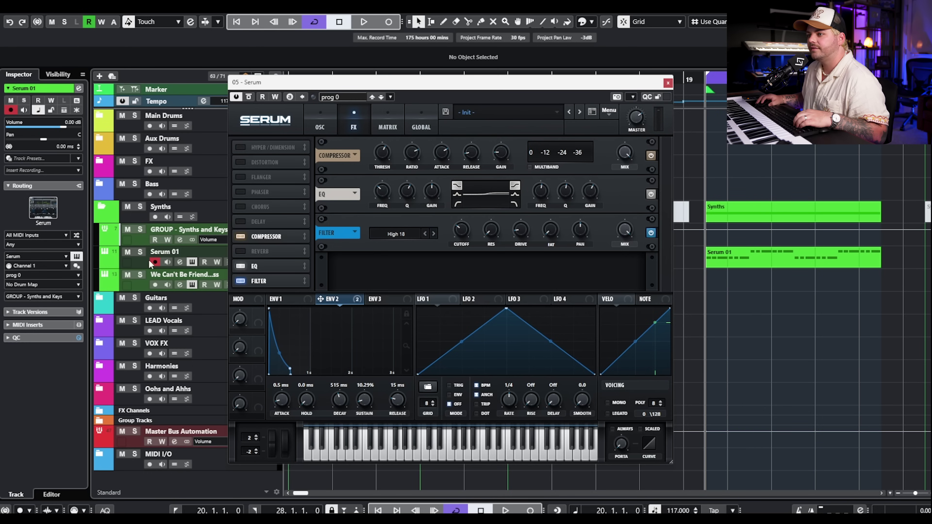
# - Insert Kickstart 2 in the first insert slot of the Serum 01 track and position its window over the synth
pyautogui.click(179, 261)
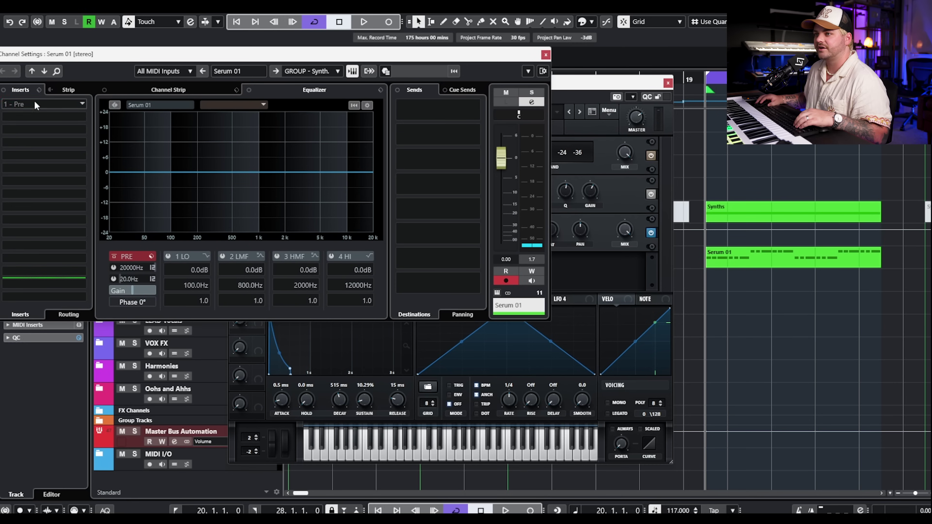
pyautogui.click(34, 106)
pyautogui.write('serum')
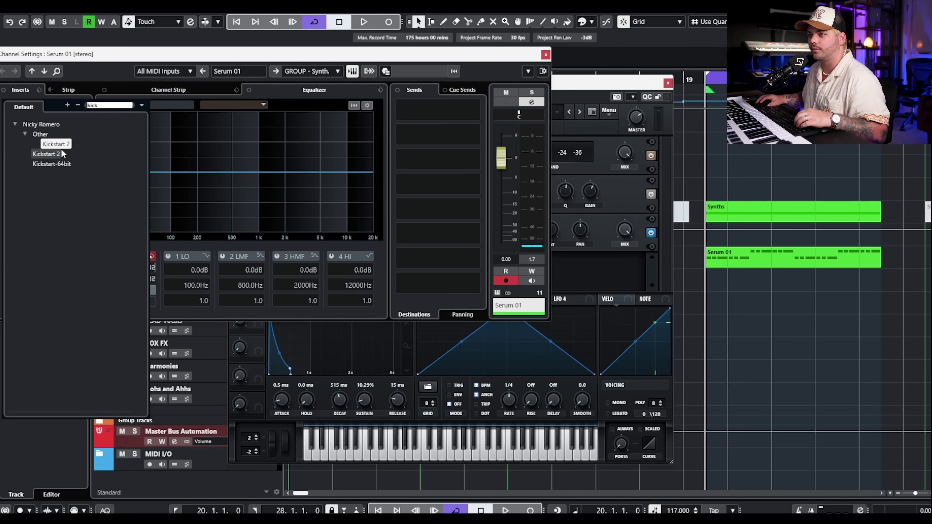
pyautogui.click(59, 149)
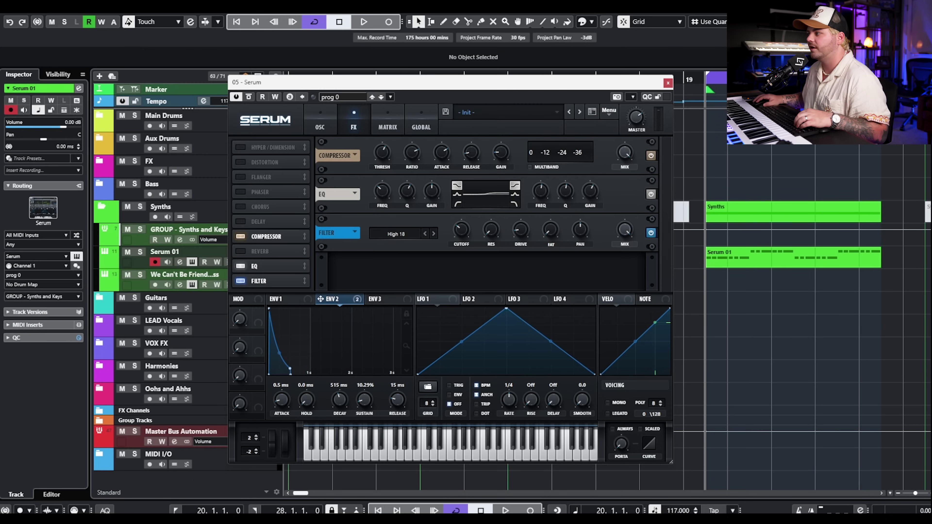
pyautogui.moveTo(719, 126); pyautogui.dragTo(352, 190)
# - Audition the sidechain ducking, choose the second curve shape in Kickstart 2, and close its window
pyautogui.press('space')
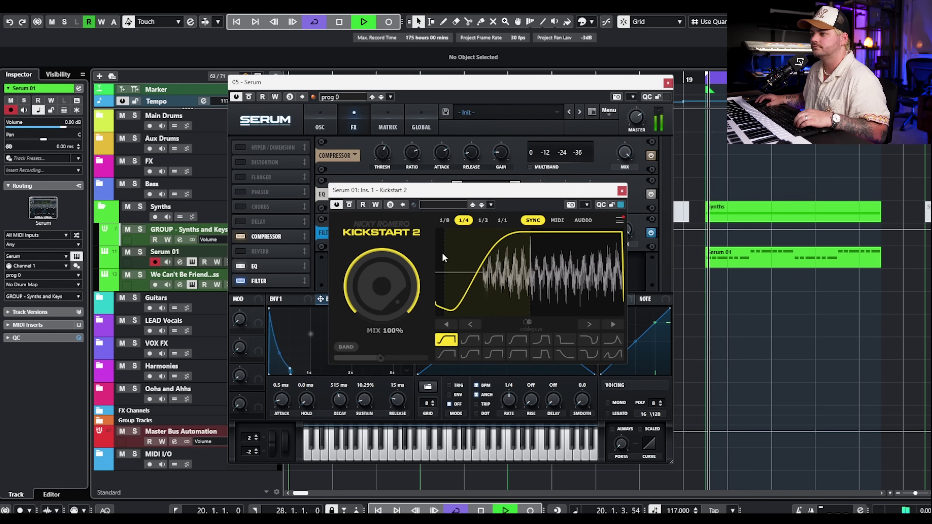
pyautogui.click(466, 341)
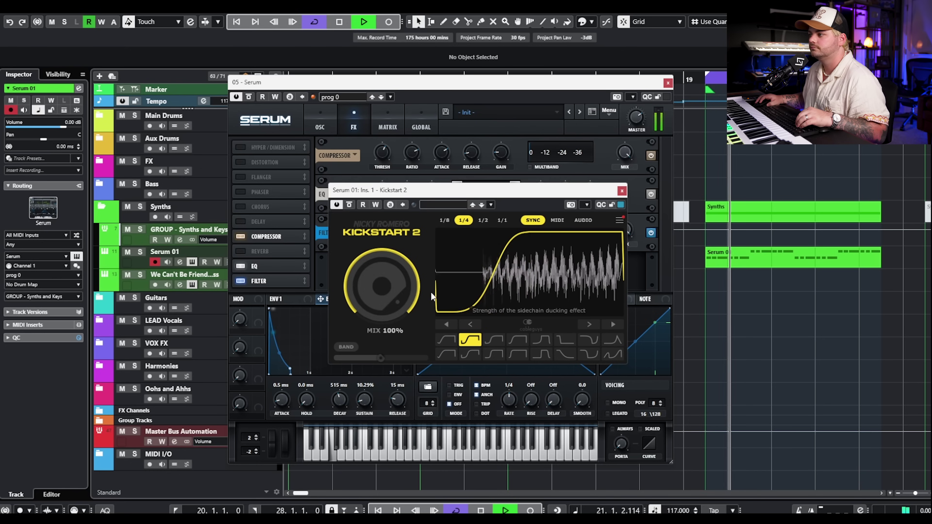
pyautogui.click(621, 191)
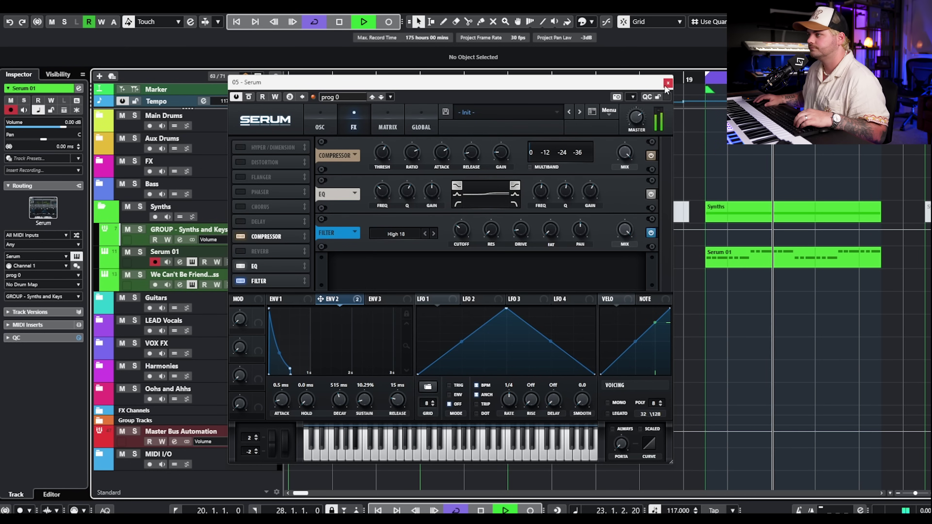
# - Show Serum's oscillator section and audition the clip with the sidechained synth sound
pyautogui.click(320, 125)
pyautogui.press('space')
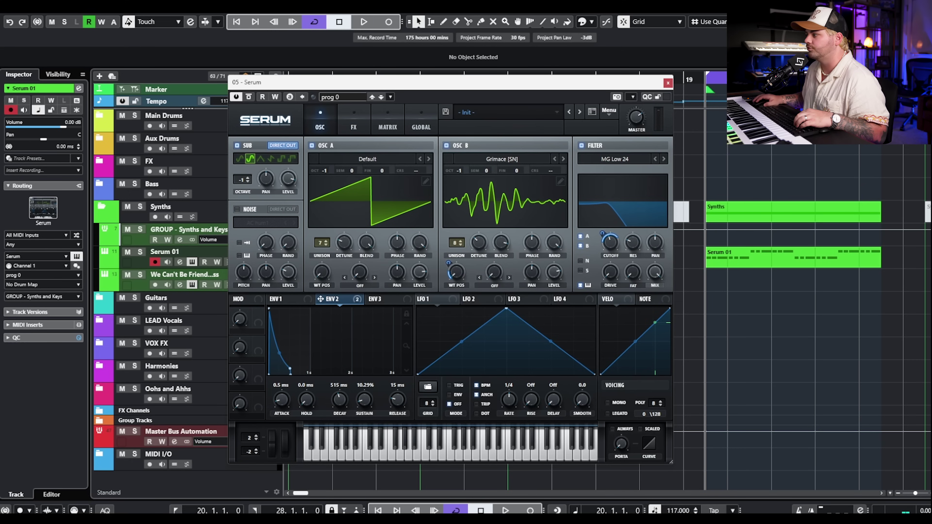
pyautogui.press('space')
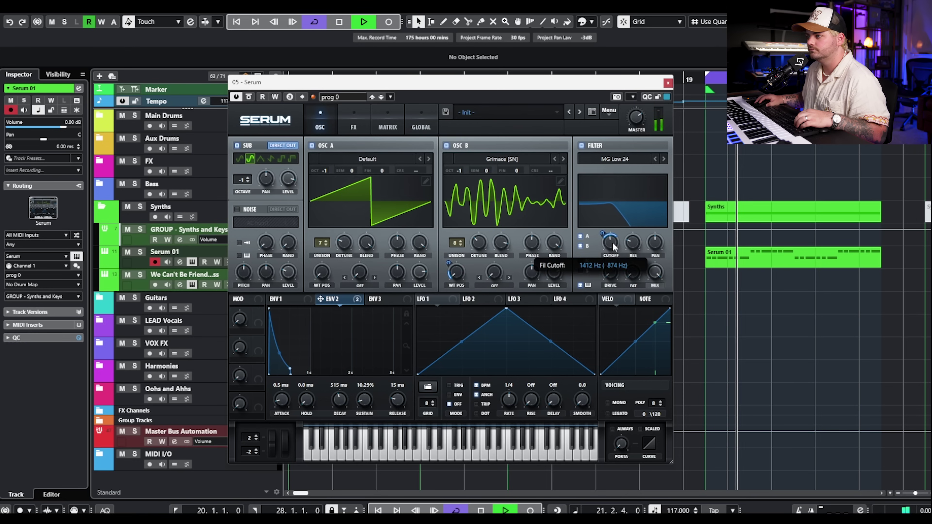
pyautogui.press('space')
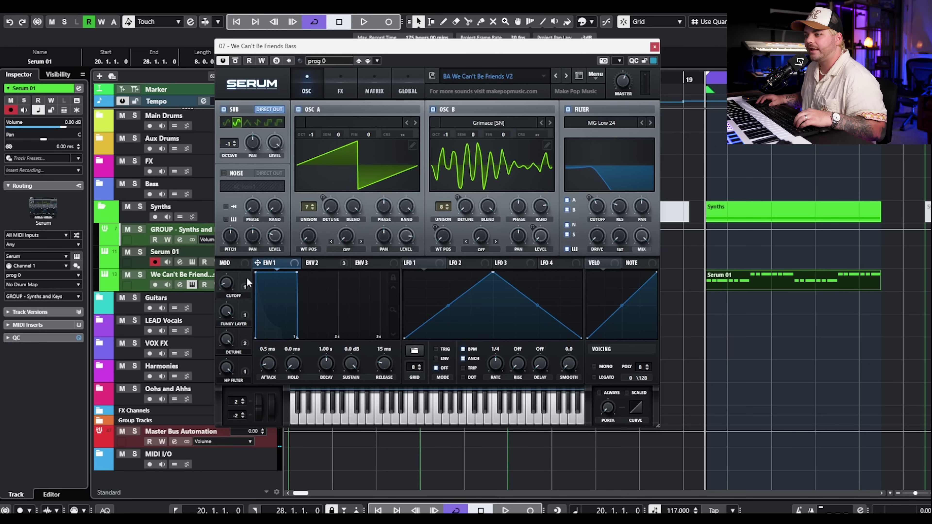
# - Review the macro assignments in the BA We Can't Be Friends V2 preset and audition the clip with its Cutoff macro
pyautogui.moveTo(245, 282); pyautogui.dragTo(597, 206)
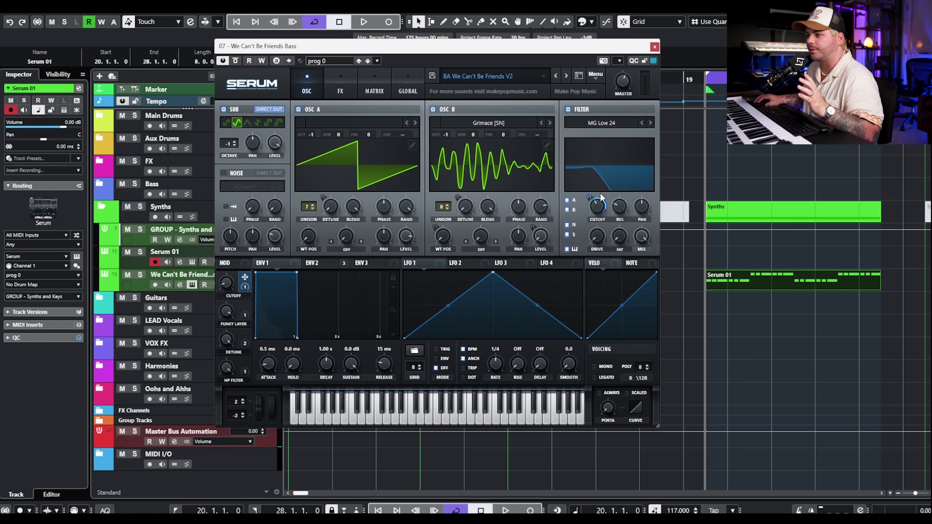
pyautogui.moveTo(245, 305); pyautogui.dragTo(541, 236)
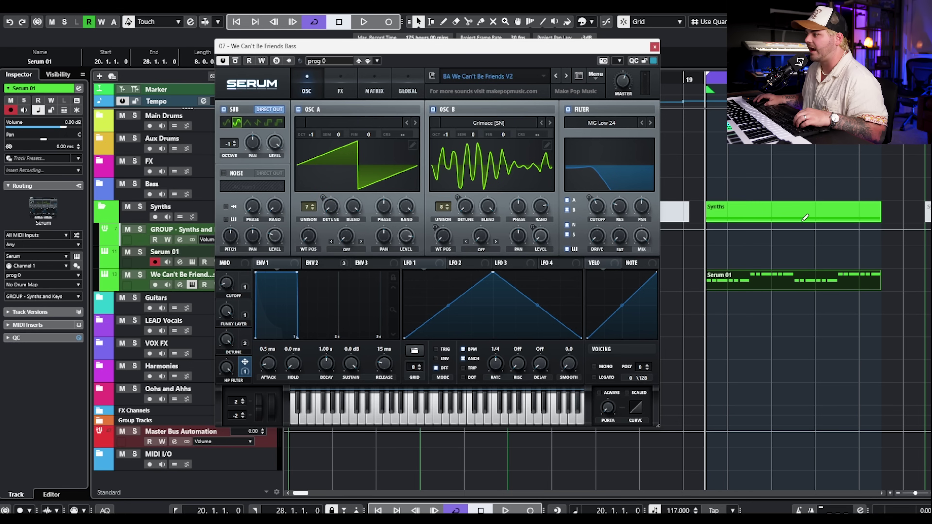
pyautogui.press('space')
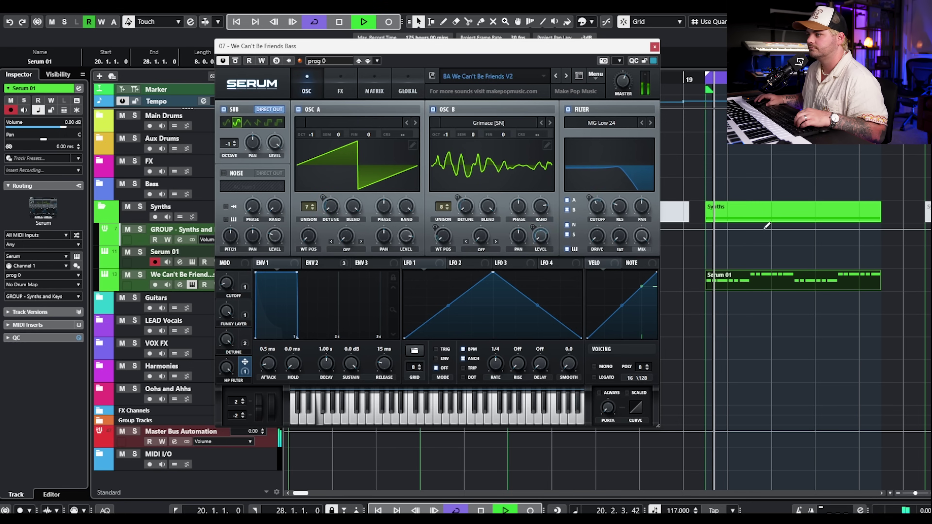
pyautogui.moveTo(236, 281); pyautogui.dragTo(227, 293)
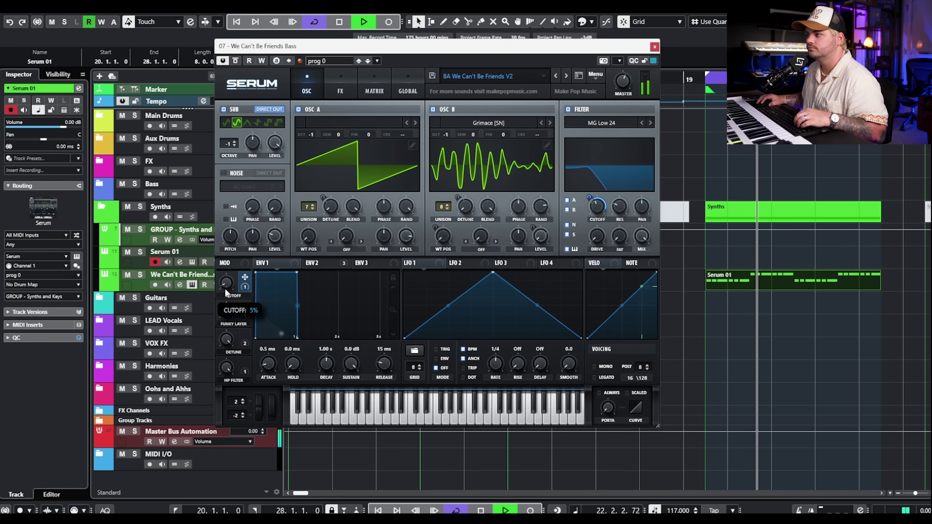
pyautogui.press('space')
# - Raise the notes in the Serum 01 clip one octave and lower the filter cutoff to about 362 Hz while auditioning
pyautogui.doubleClick(728, 279)
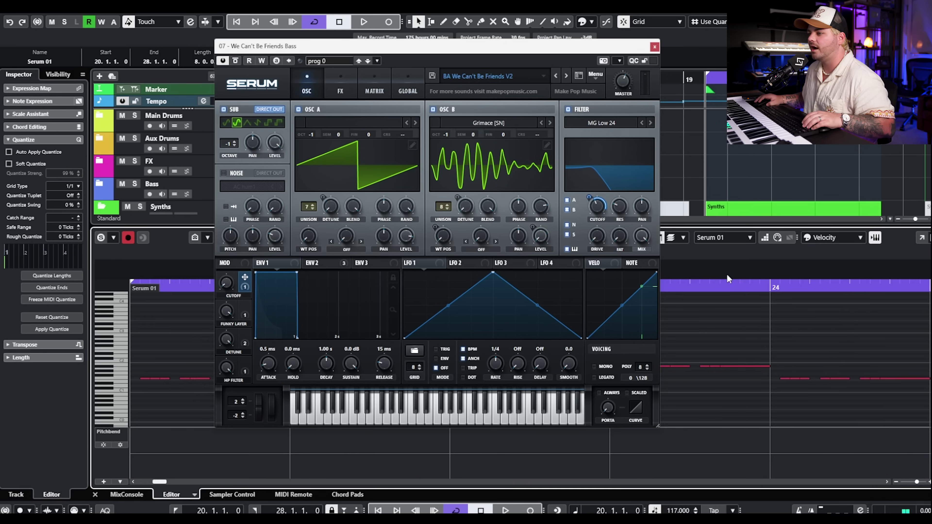
pyautogui.scroll(-3, 770, 335)
pyautogui.moveTo(807, 331); pyautogui.dragTo(460, 420)
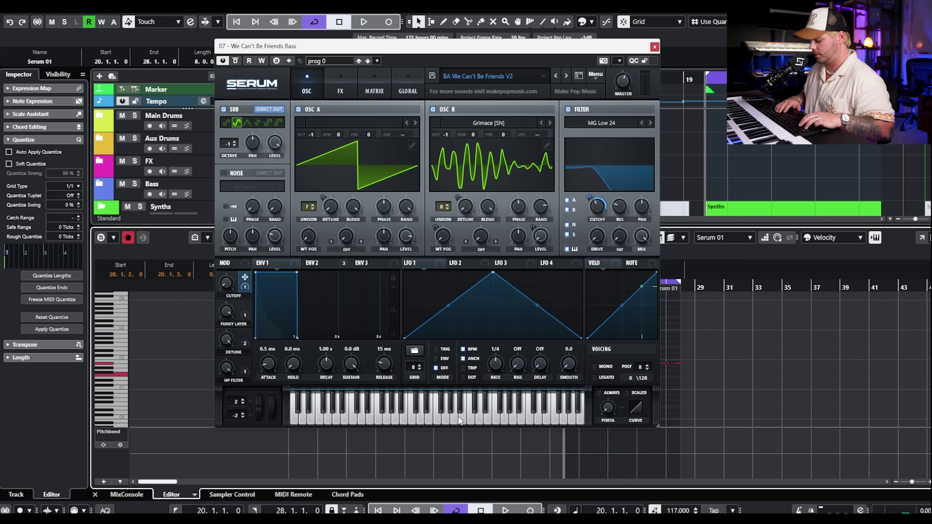
pyautogui.press('space')
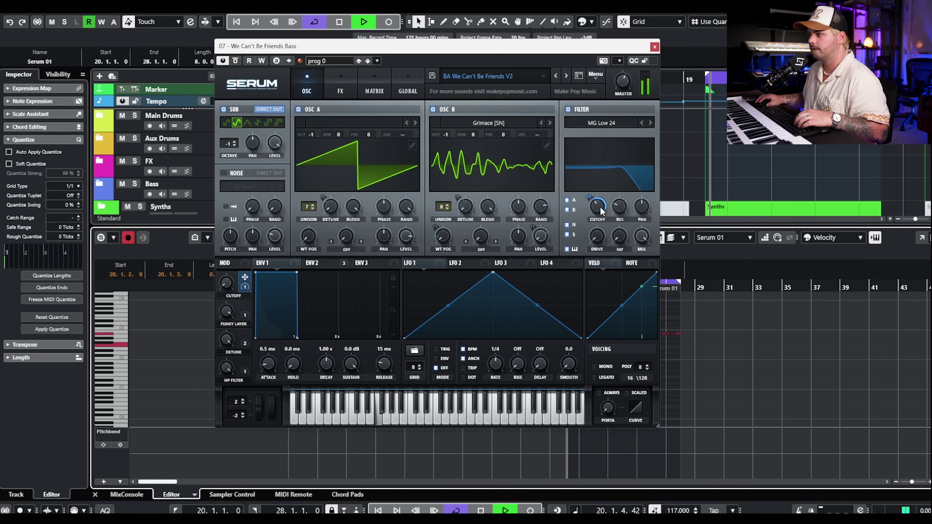
pyautogui.moveTo(600, 206); pyautogui.dragTo(591, 218)
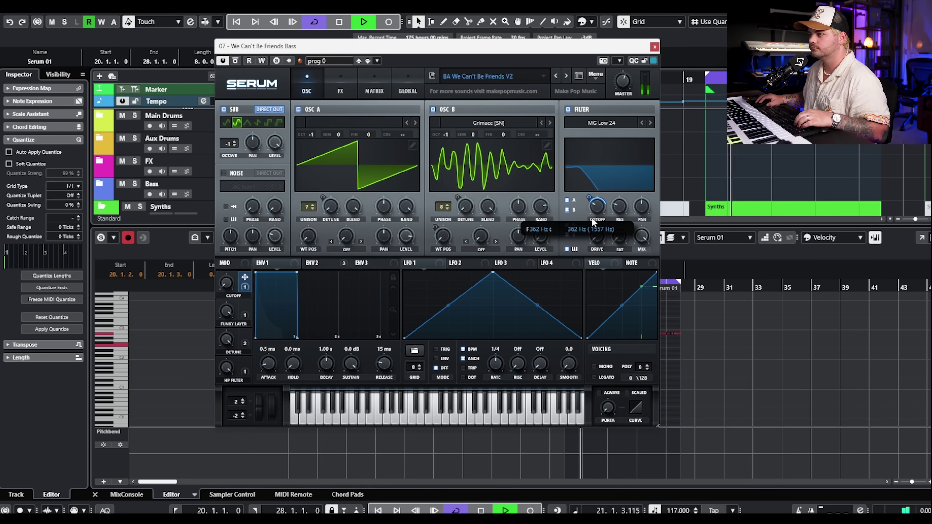
pyautogui.press('space')
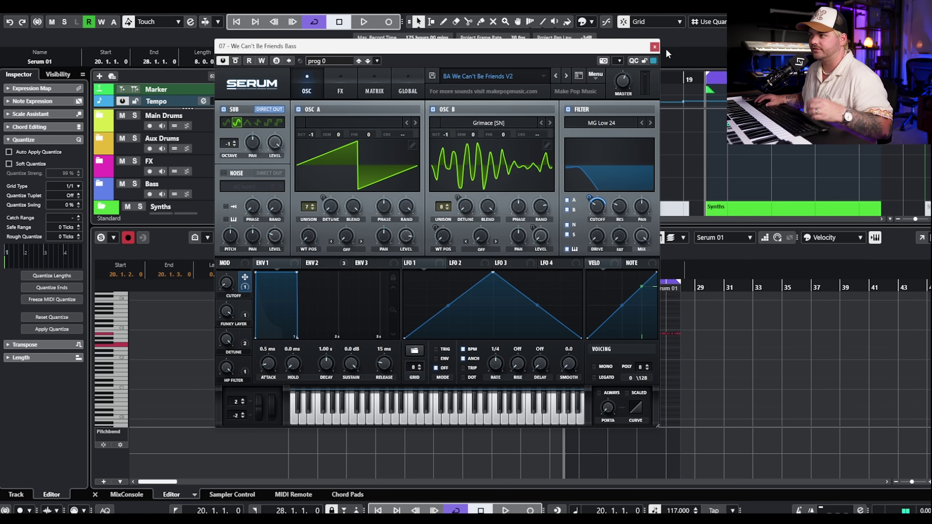
# - Transpose the Serum 01 clip's notes down one octave and close the synth window and note editor
pyautogui.click(655, 46)
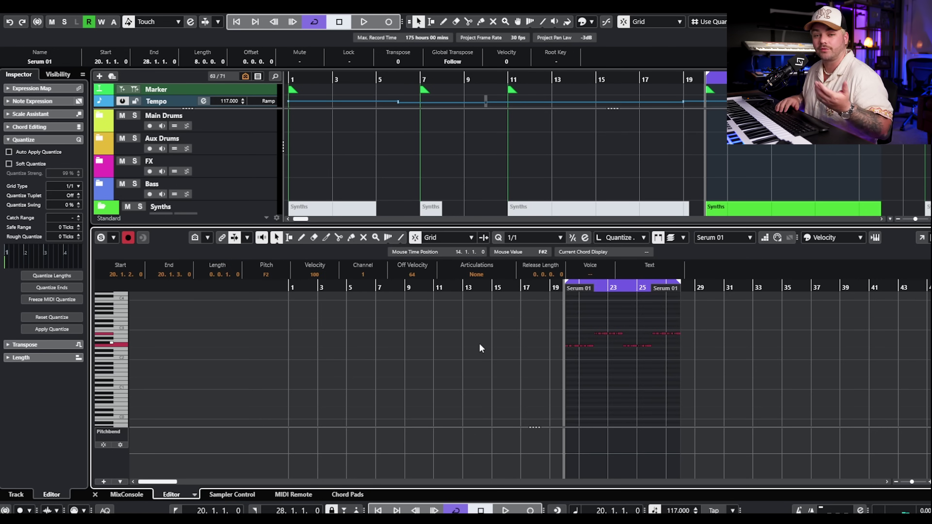
pyautogui.hotkey('shift', 'Down')
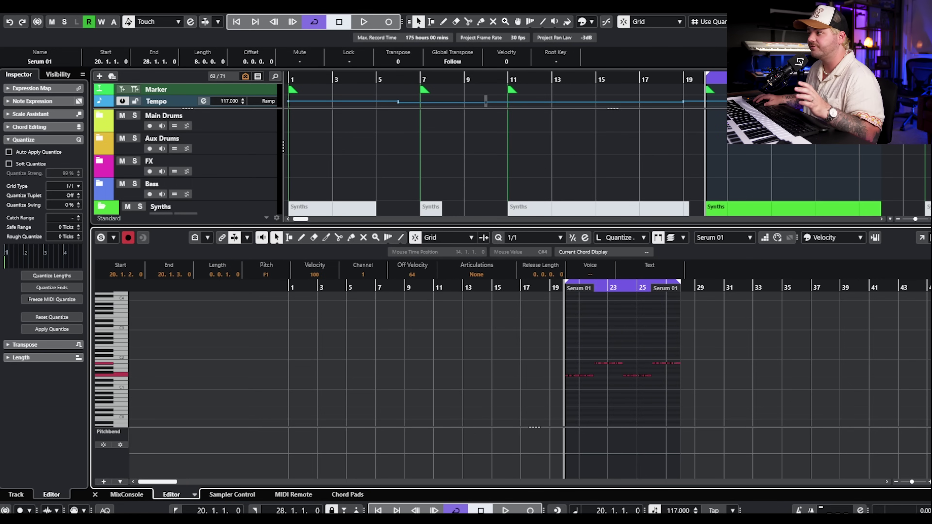
pyautogui.press('Return')
pyautogui.hotkey('ctrl', 'alt', 'r')
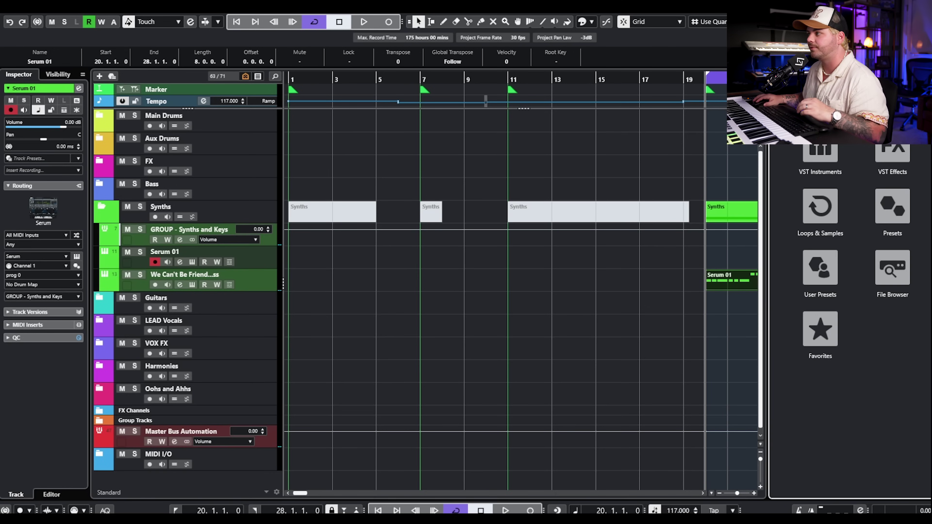
pyautogui.hotkey('ctrl', 'alt', 'r')
pyautogui.click(520, 312)
pyautogui.press('g')
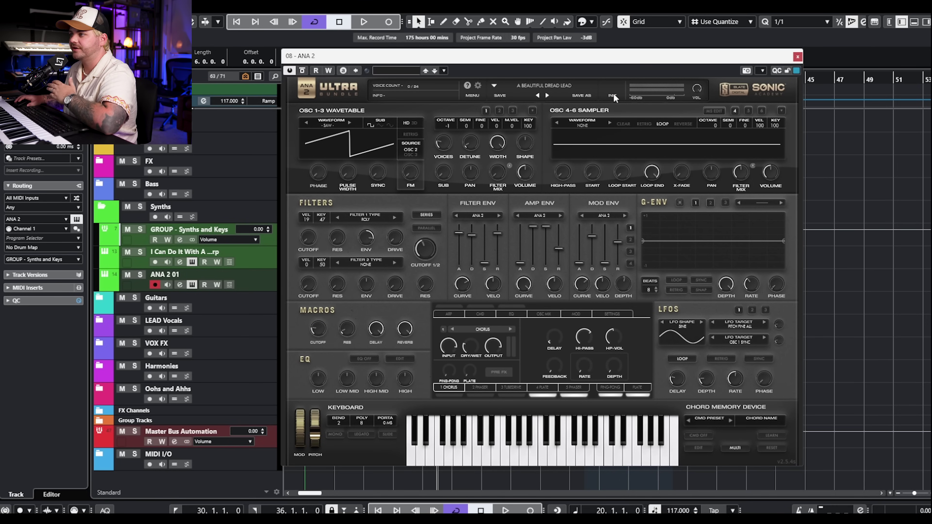
# - Reset ANA 2 to its init patch and check the arpeggiator view
pyautogui.click(614, 96)
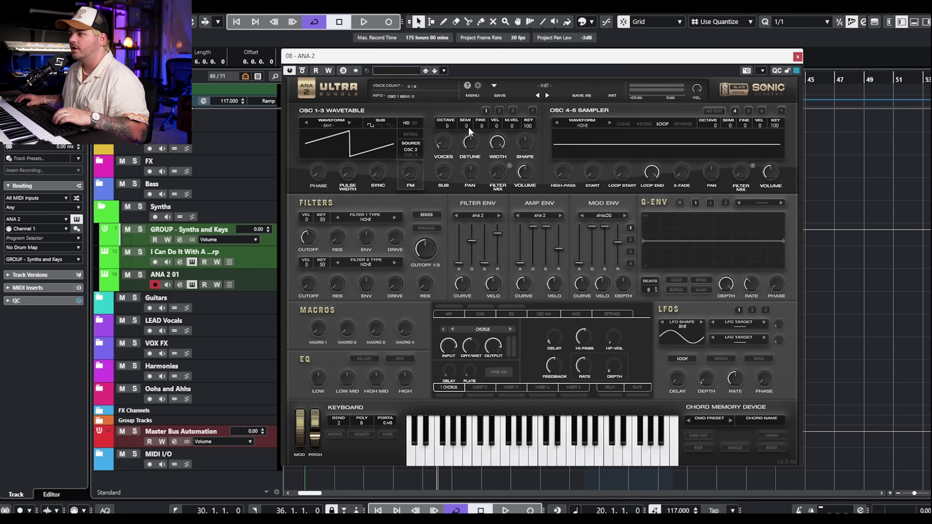
pyautogui.click(449, 315)
pyautogui.click(786, 309)
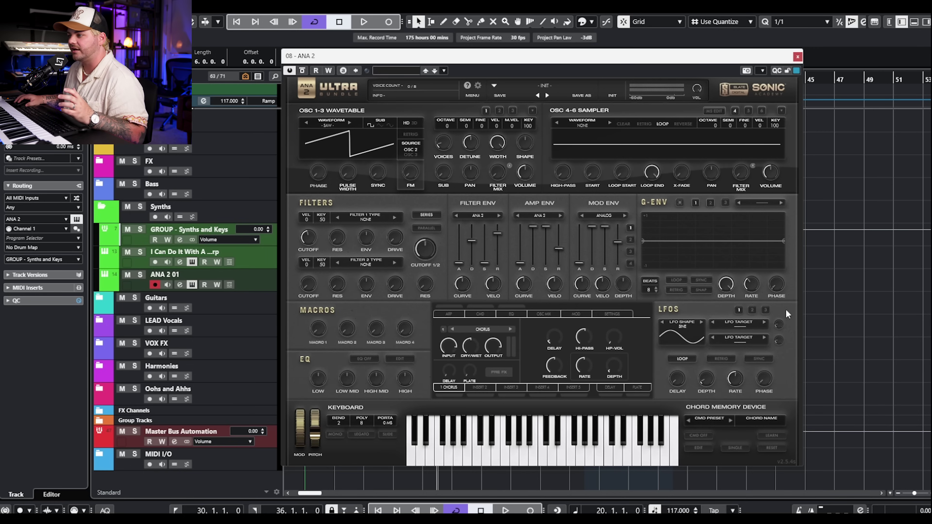
pyautogui.click(450, 314)
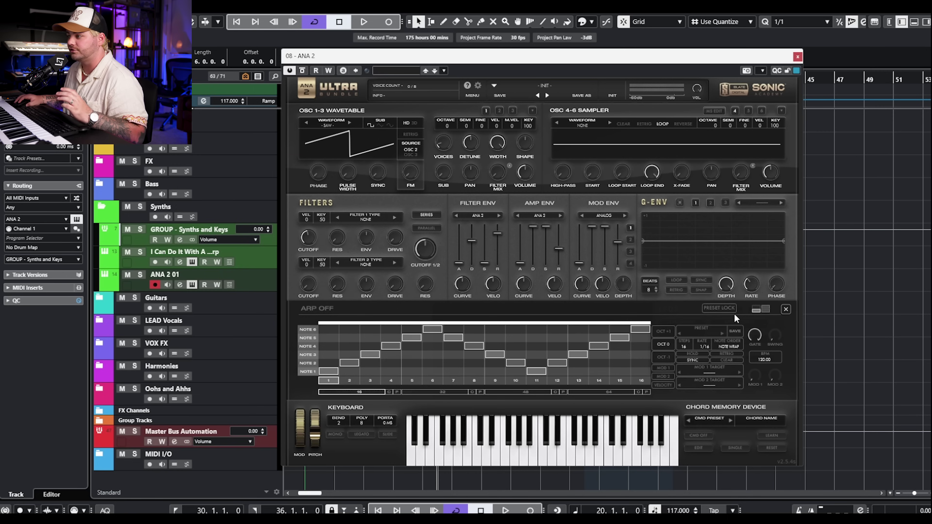
pyautogui.click(786, 310)
# - Turn on ANA 2's arpeggiator and reduce the pattern to Note 1 on step 1 and Note 2 on step 2
pyautogui.click(455, 314)
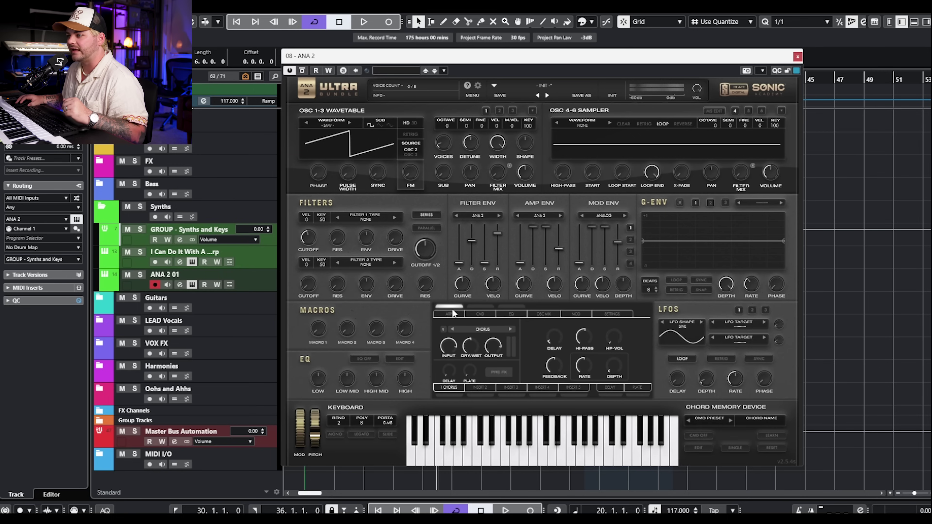
pyautogui.click(451, 317)
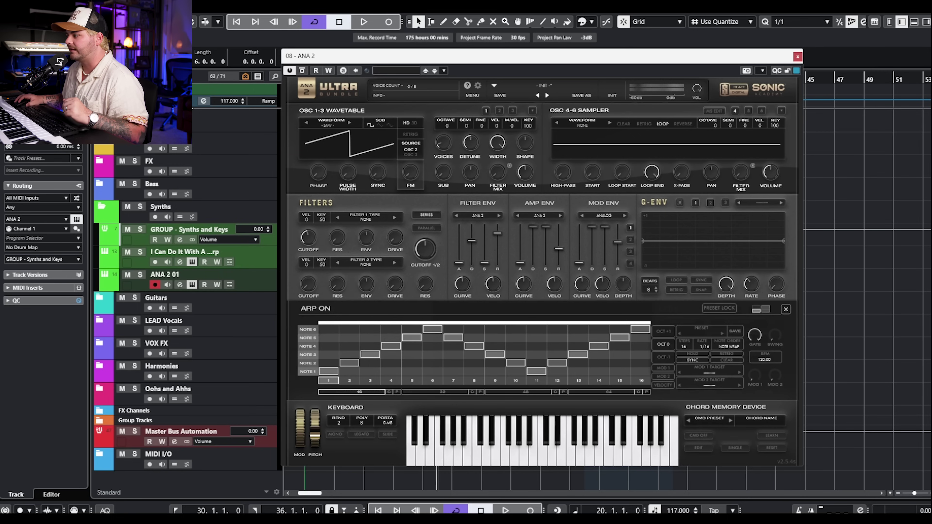
pyautogui.moveTo(365, 362)
pyautogui.mouseDown()
pyautogui.moveTo(427, 334)
pyautogui.moveTo(521, 367)
pyautogui.moveTo(552, 365)
pyautogui.moveTo(638, 334)
pyautogui.mouseUp()
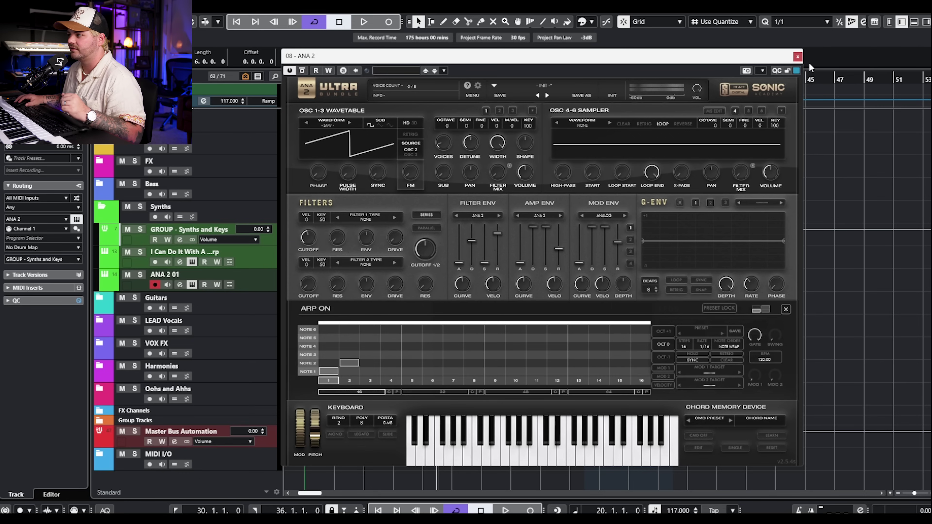
# - Examine the held chord notes in the ANA 2 01 clip, closing the note editor when done
pyautogui.click(798, 57)
pyautogui.doubleClick(628, 281)
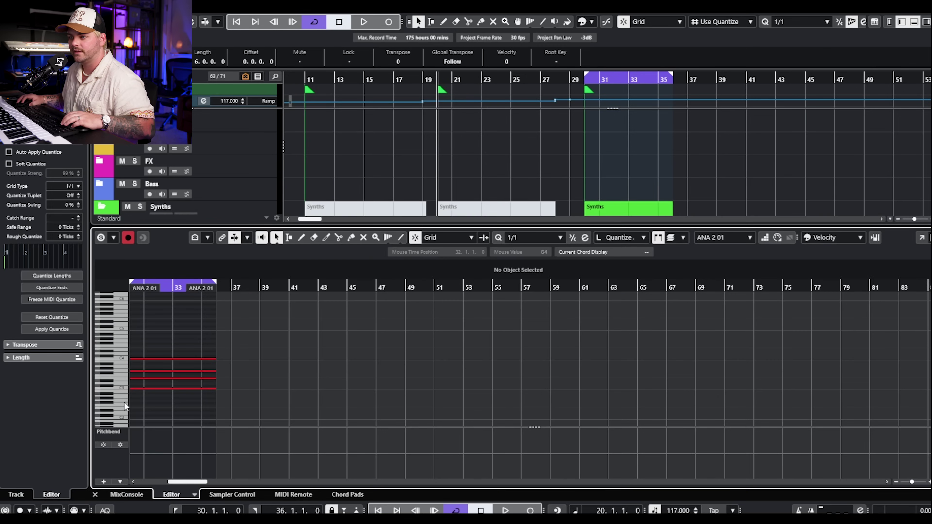
pyautogui.click(699, 206)
pyautogui.hotkey('ctrl', 'alt', 'e')
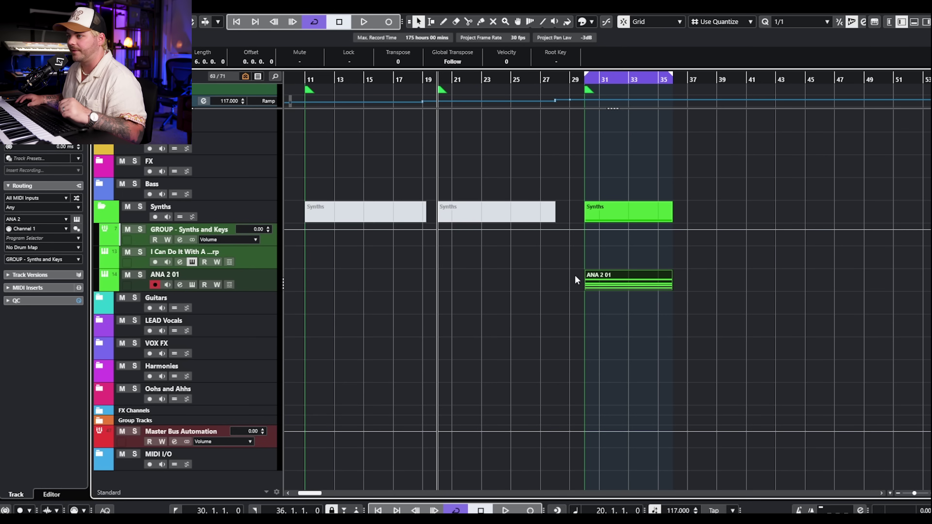
pyautogui.click(590, 79)
pyautogui.click(191, 284)
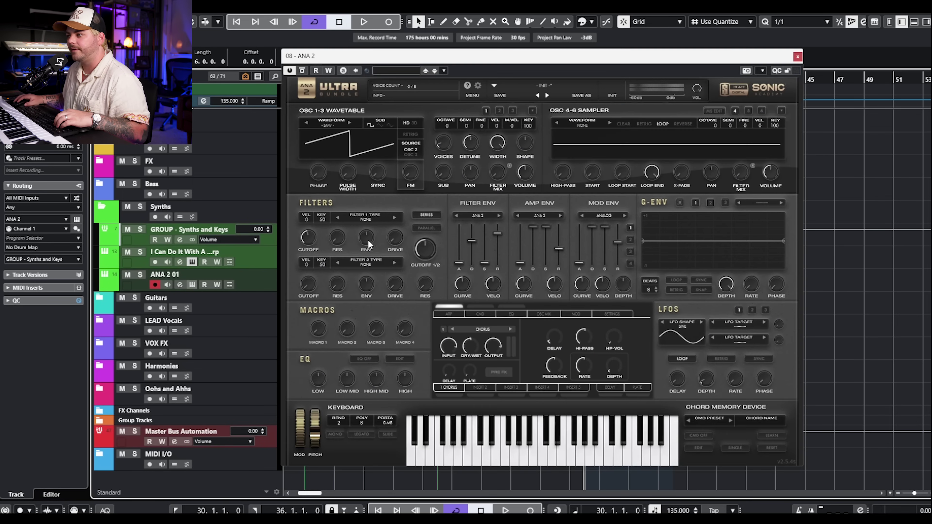
pyautogui.click(461, 315)
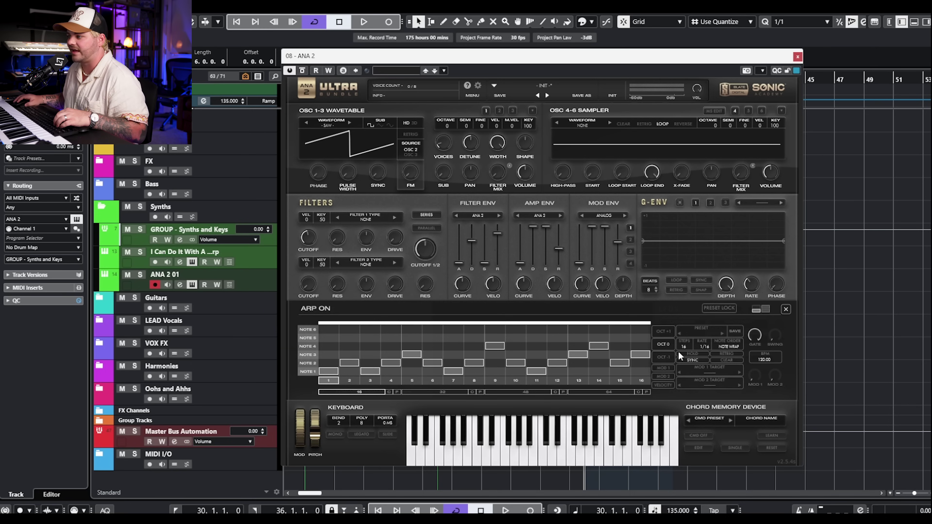
# - Audition the arpeggiated ANA 2 clip, close the arpeggiator view, and play the clip again
pyautogui.press('space')
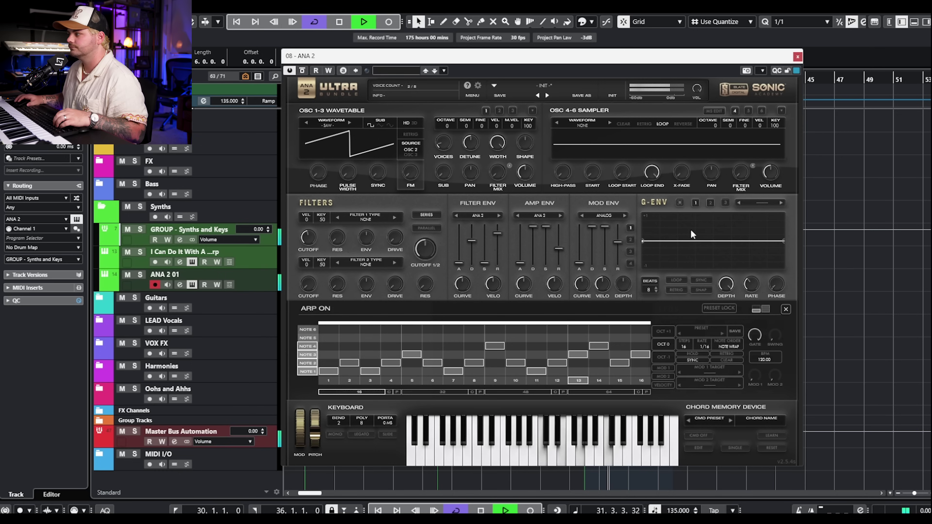
pyautogui.press('space')
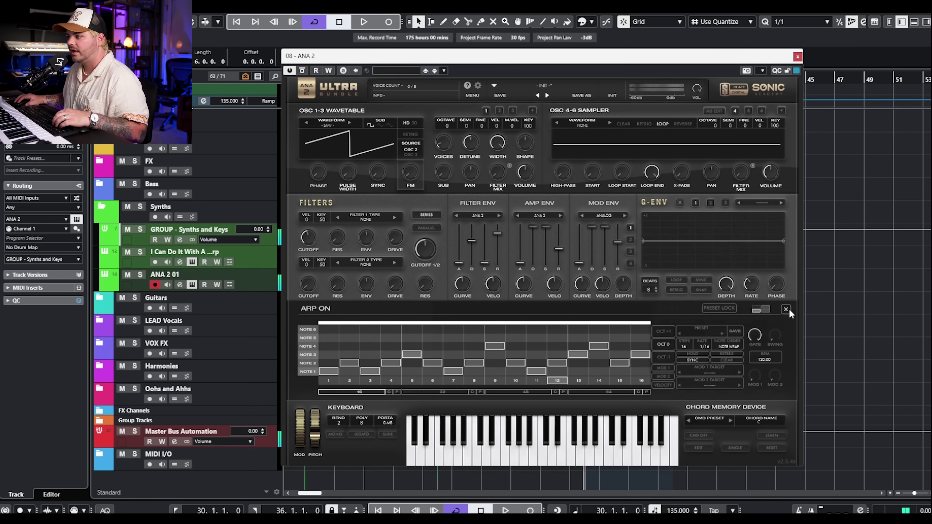
pyautogui.click(785, 309)
pyautogui.press('space')
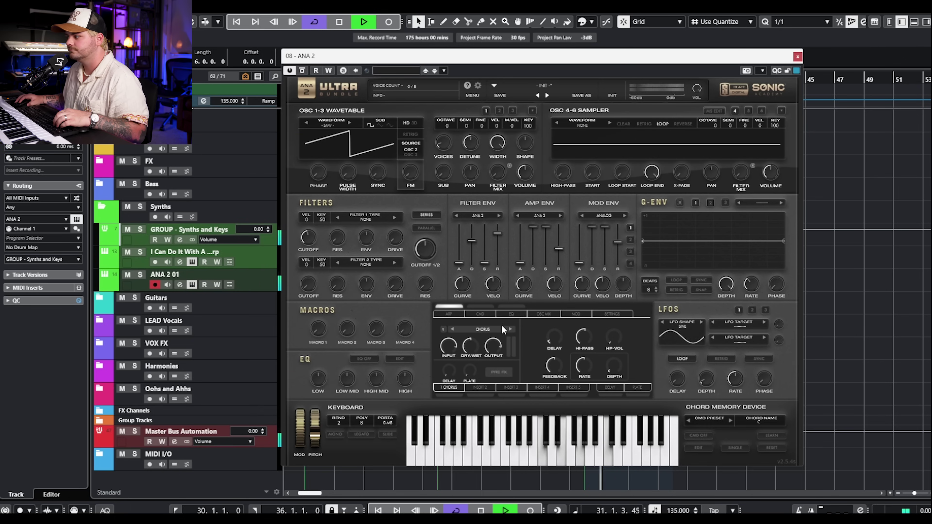
# - Set Filter 1 to the Moody LP type, lower its cutoff and raise its envelope amount while auditioning the arpeggio
pyautogui.press('space')
pyautogui.press('space')
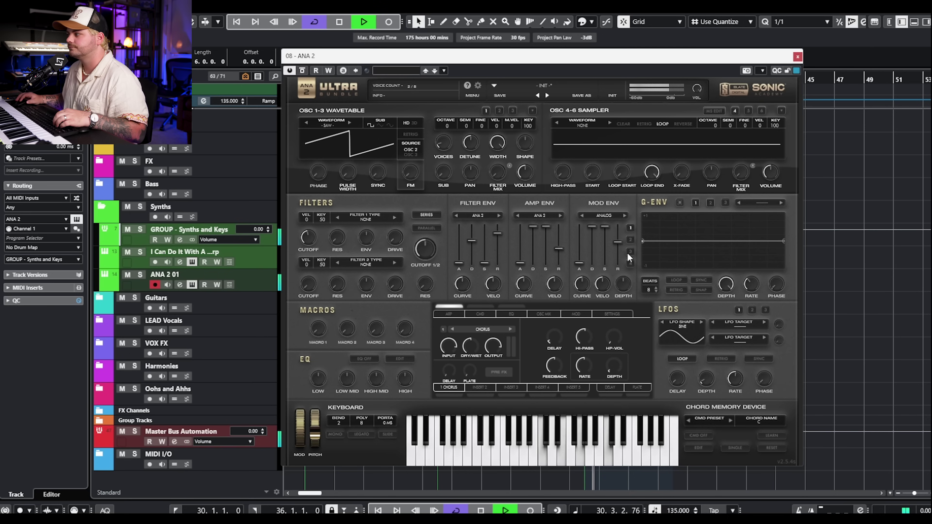
pyautogui.press('space')
pyautogui.click(395, 218)
pyautogui.click(395, 217)
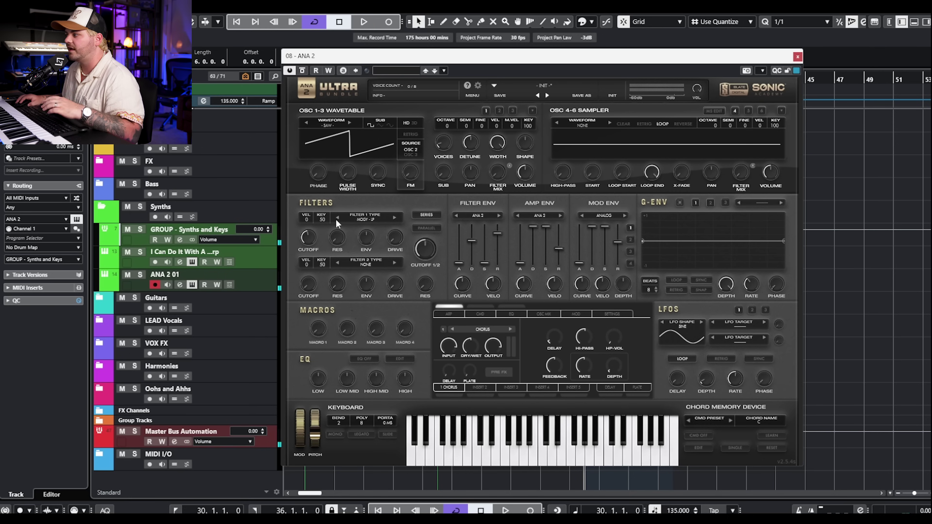
pyautogui.press('space')
pyautogui.moveTo(317, 243); pyautogui.dragTo(298, 291)
pyautogui.moveTo(359, 247); pyautogui.dragTo(369, 222)
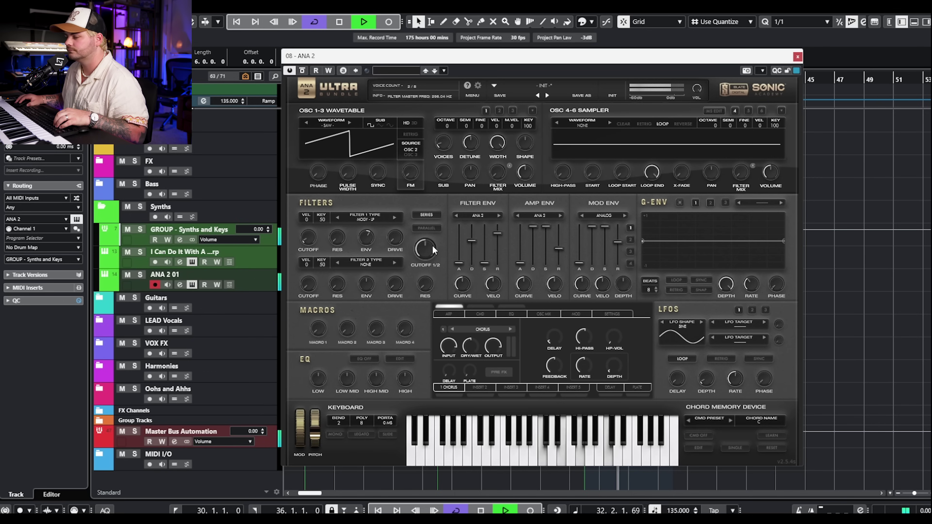
# - Shorten the filter envelope decay to about 244 ms and audition the plucked arpeggio
pyautogui.moveTo(472, 241); pyautogui.dragTo(472, 247)
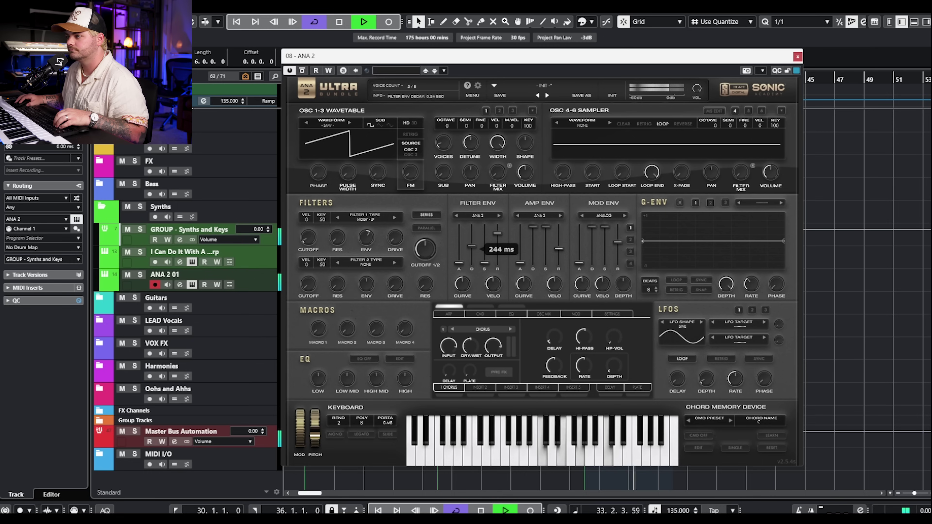
pyautogui.press('space')
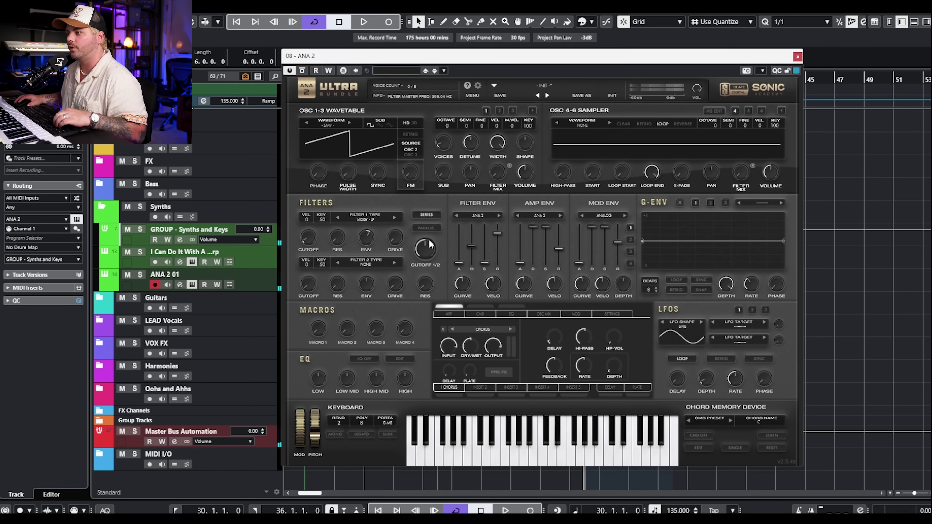
pyautogui.press('space')
pyautogui.click(472, 246)
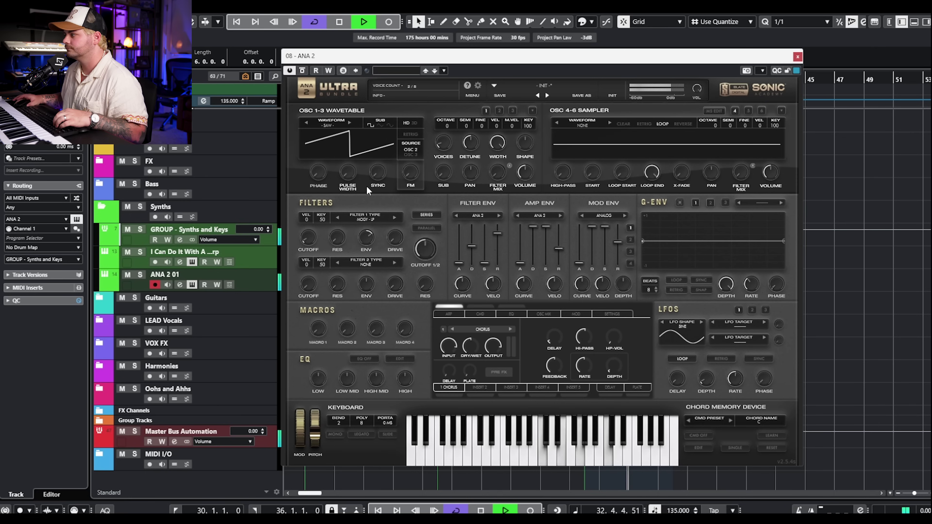
pyautogui.press('space')
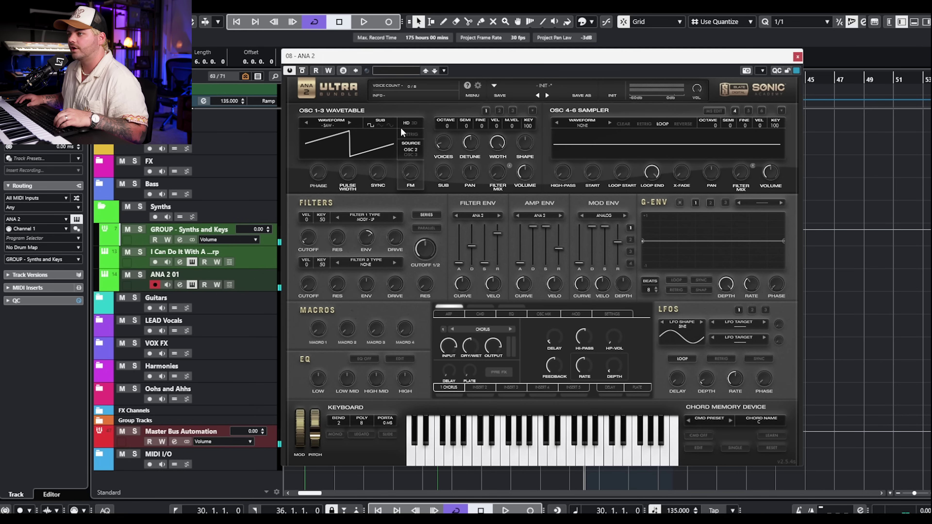
# - Set oscillator 1 to the PWM Pulse 01 waveform with more unison voices at octave -1, and audition it
pyautogui.click(349, 122)
pyautogui.click(349, 121)
pyautogui.click(349, 122)
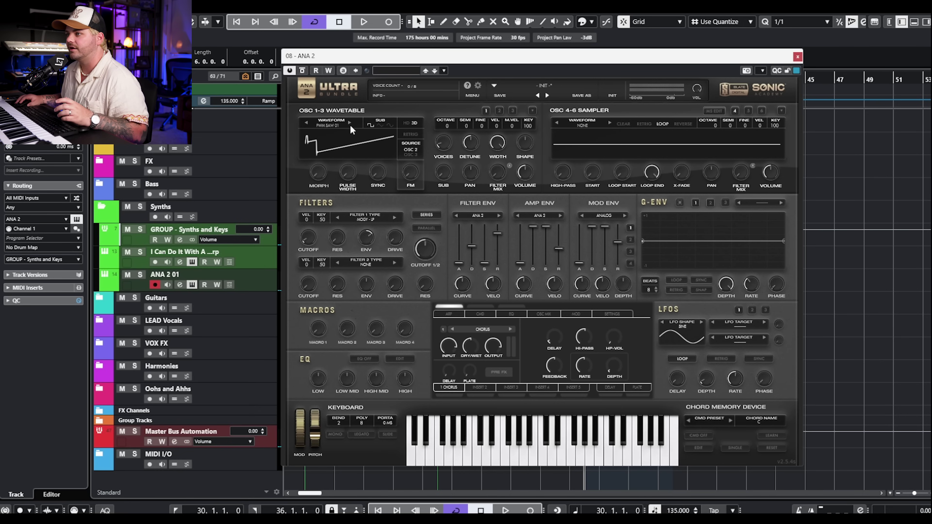
pyautogui.click(349, 122)
pyautogui.click(306, 122)
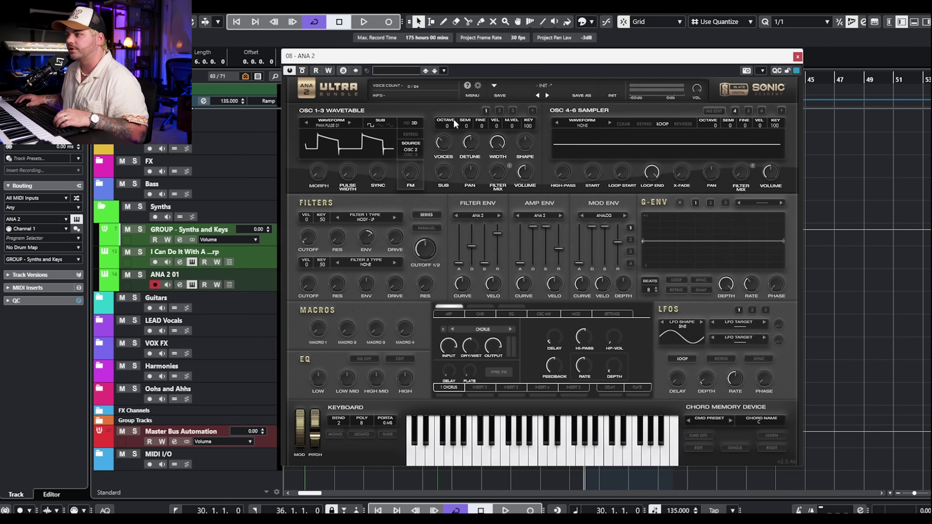
pyautogui.moveTo(470, 146); pyautogui.dragTo(455, 138)
pyautogui.press('space')
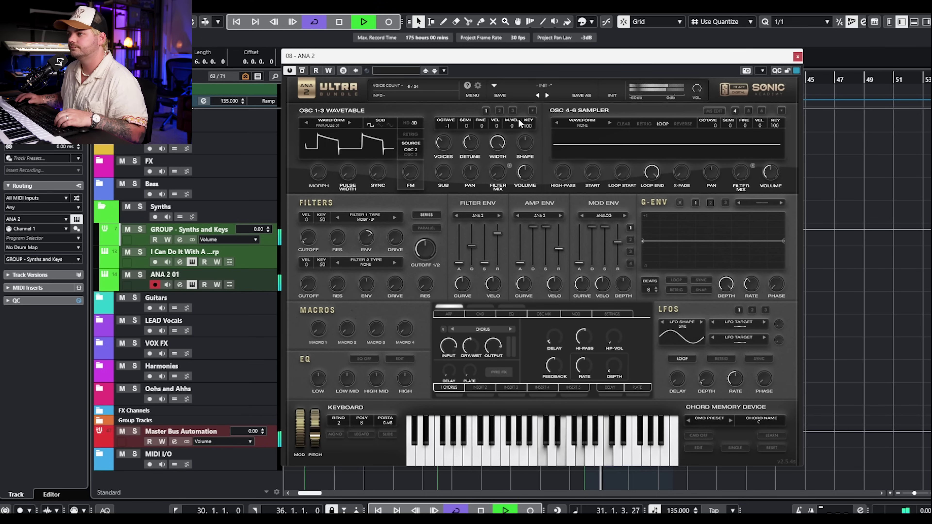
pyautogui.press('space')
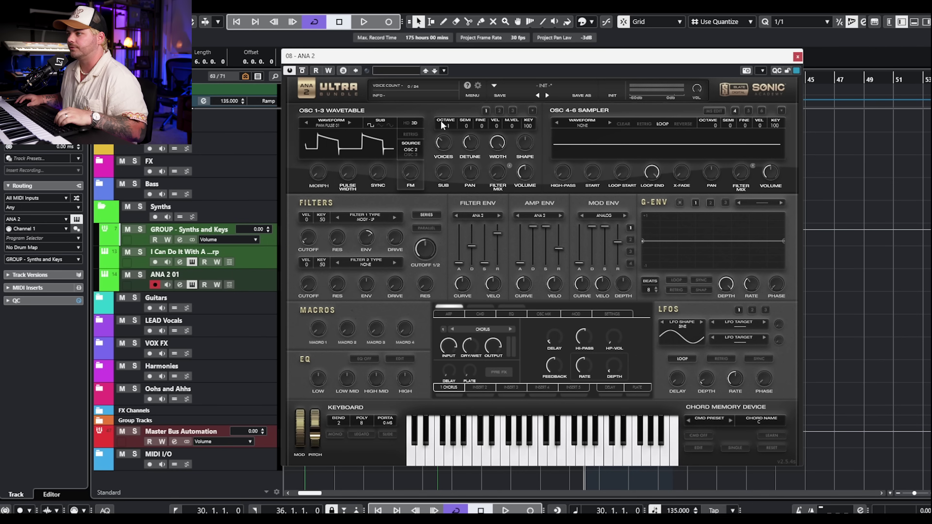
# - Turn on oscillator 2 and browse its saw waveforms, settling on Saw Collection
pyautogui.click(499, 110)
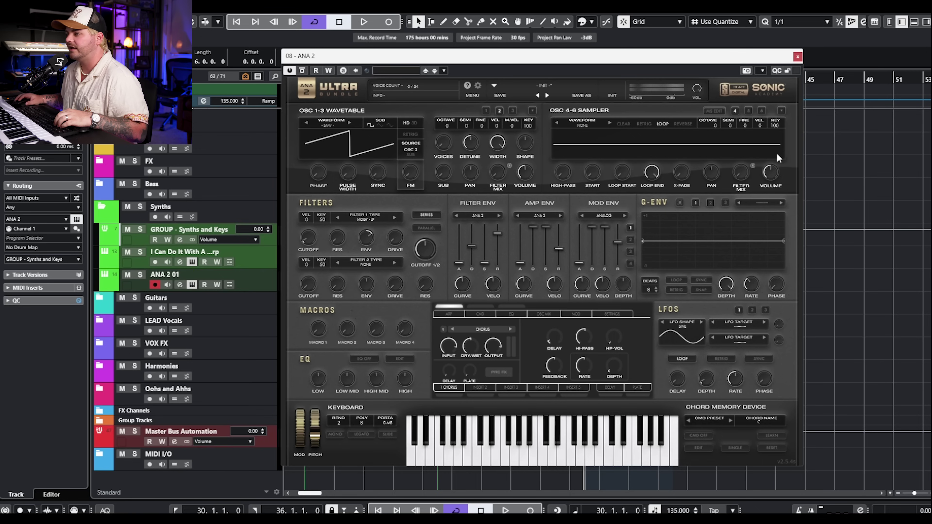
pyautogui.click(349, 122)
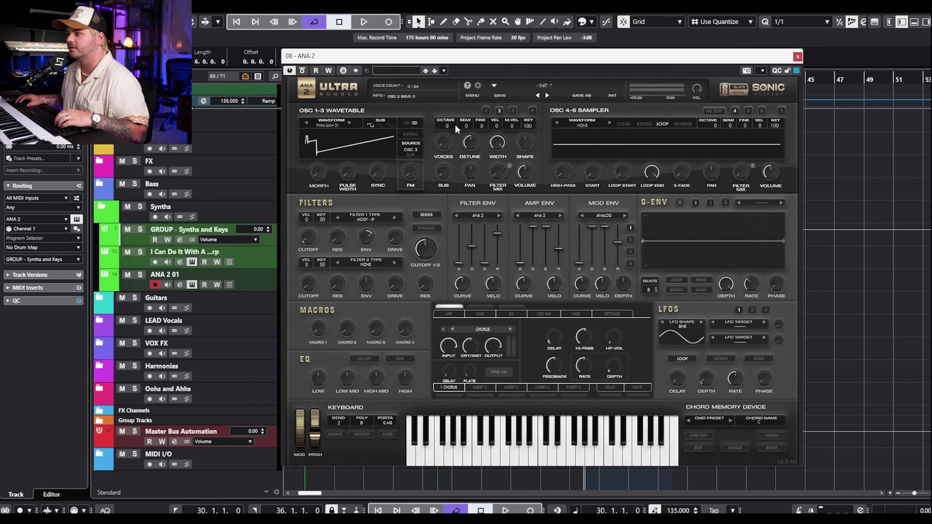
pyautogui.click(350, 123)
pyautogui.click(304, 124)
pyautogui.click(304, 124)
pyautogui.click(304, 124)
pyautogui.click(349, 123)
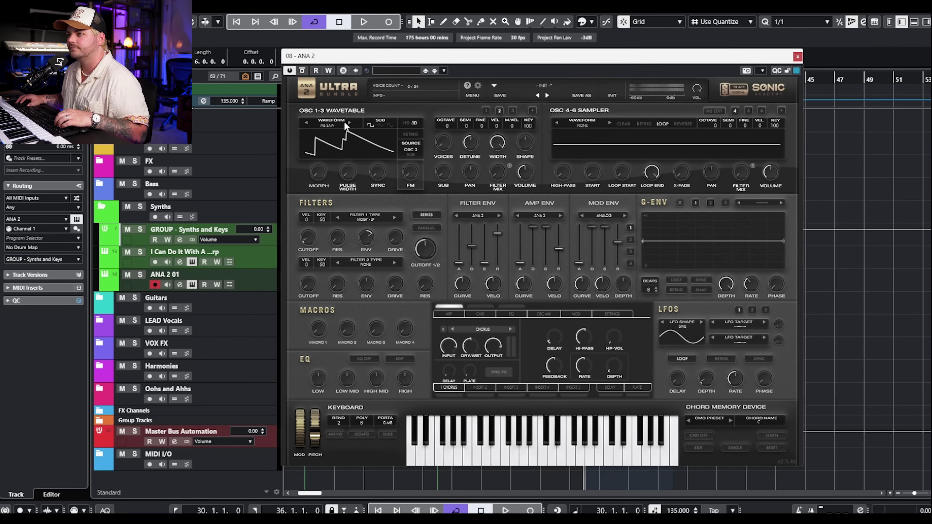
pyautogui.click(349, 124)
pyautogui.click(349, 124)
pyautogui.click(349, 124)
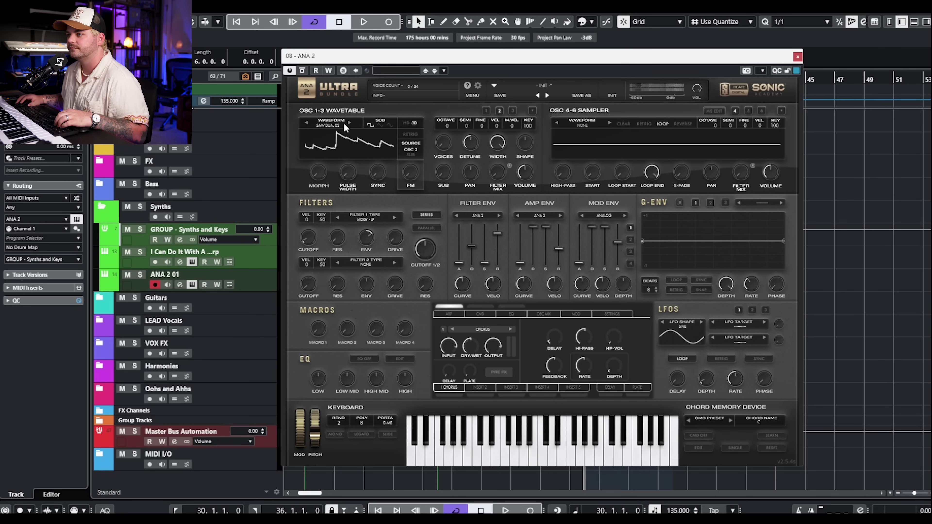
pyautogui.click(306, 124)
# - Raise oscillator 2's unison voices and volume, reduce its detune, and set its octave to 1
pyautogui.moveTo(445, 143); pyautogui.dragTo(459, 174)
pyautogui.press('space')
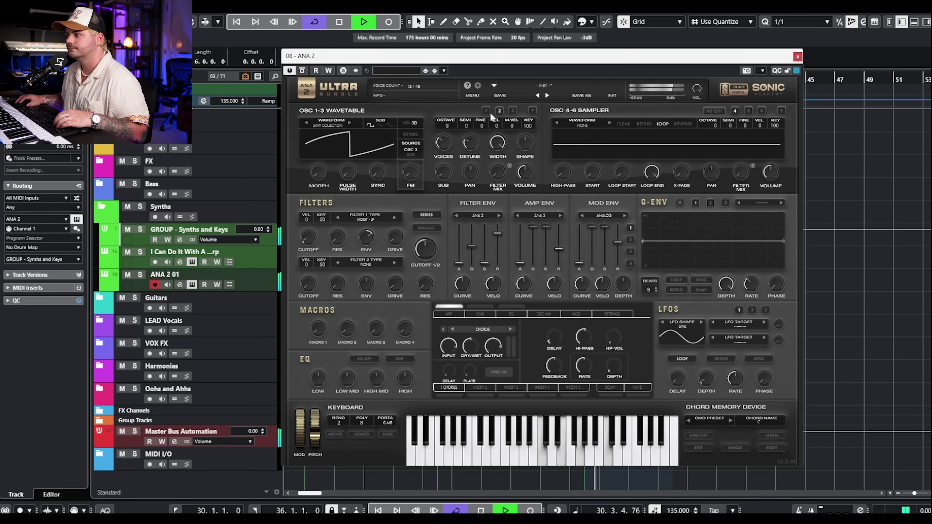
pyautogui.moveTo(535, 164); pyautogui.dragTo(537, 146)
pyautogui.press('space')
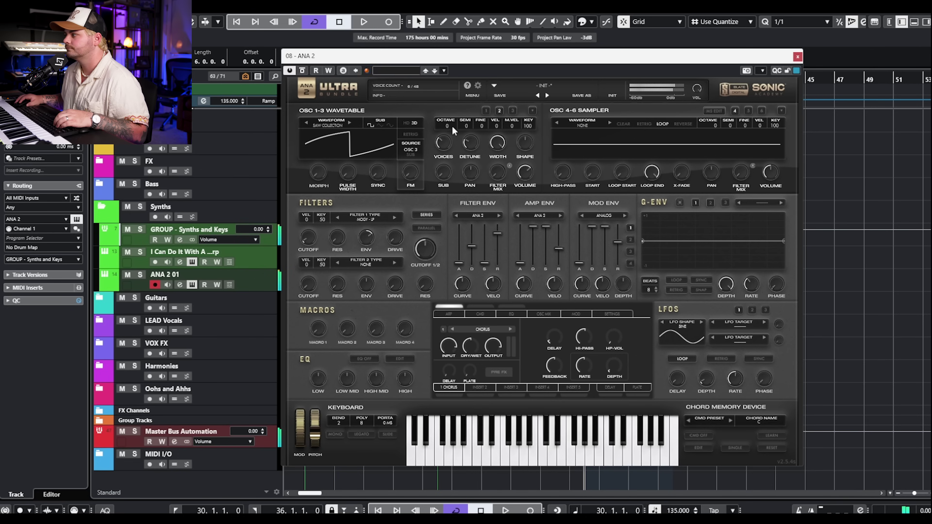
pyautogui.moveTo(445, 125); pyautogui.dragTo(453, 116)
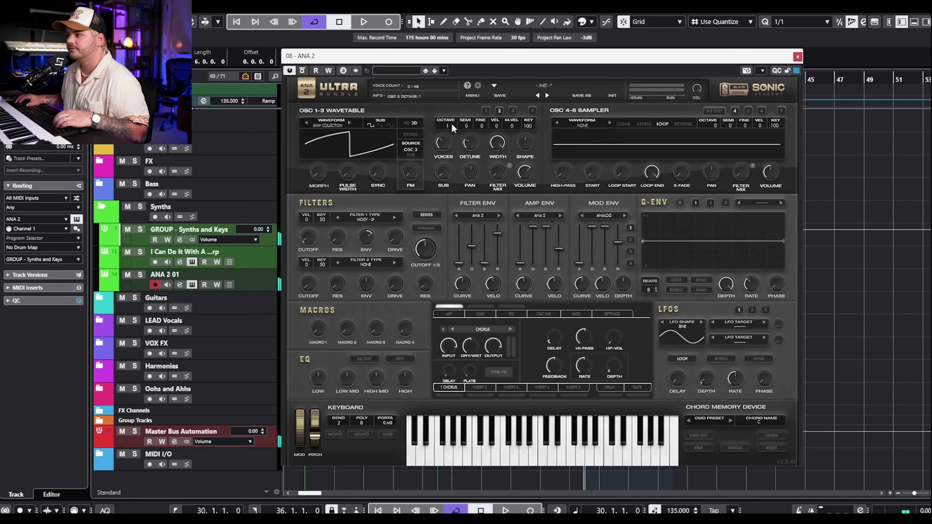
pyautogui.press('space')
# - Compare the Saw Dual waveforms on oscillator 2 during playback and choose Saw Dual 01
pyautogui.click(349, 123)
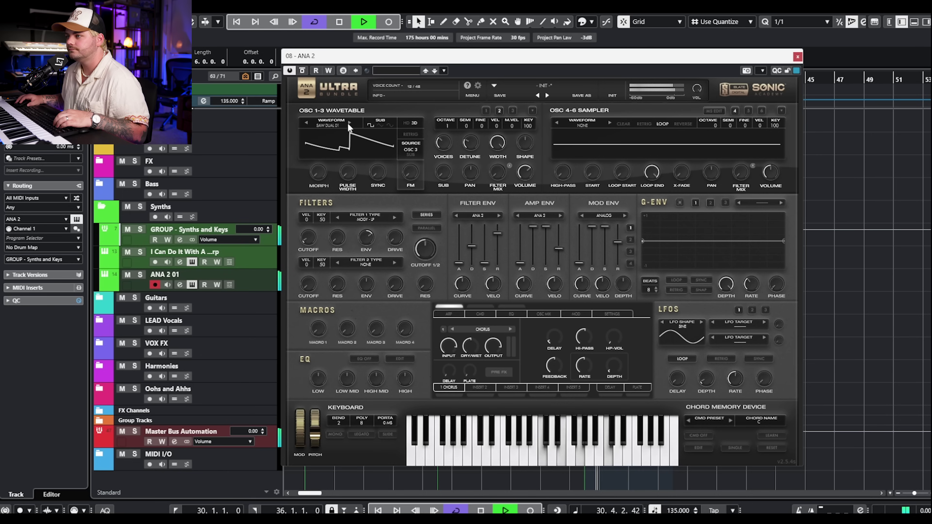
pyautogui.click(349, 123)
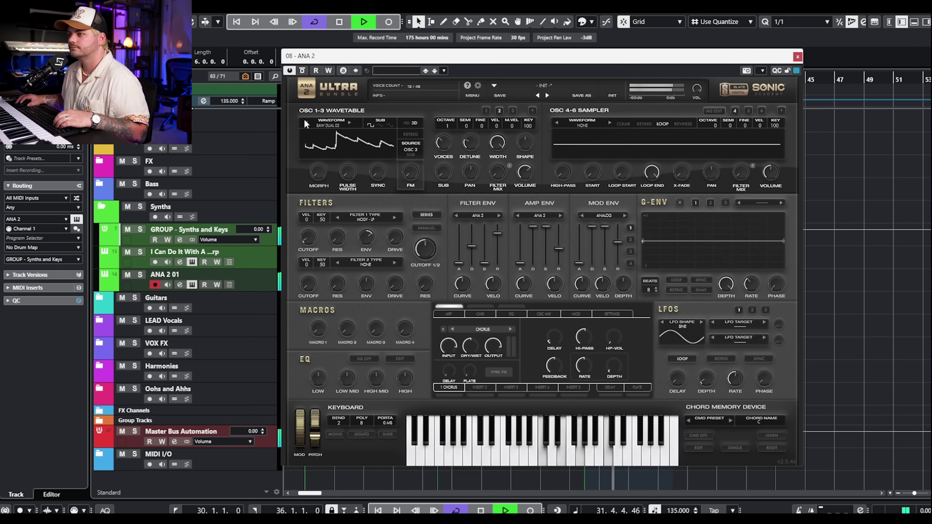
pyautogui.click(305, 123)
pyautogui.press('space')
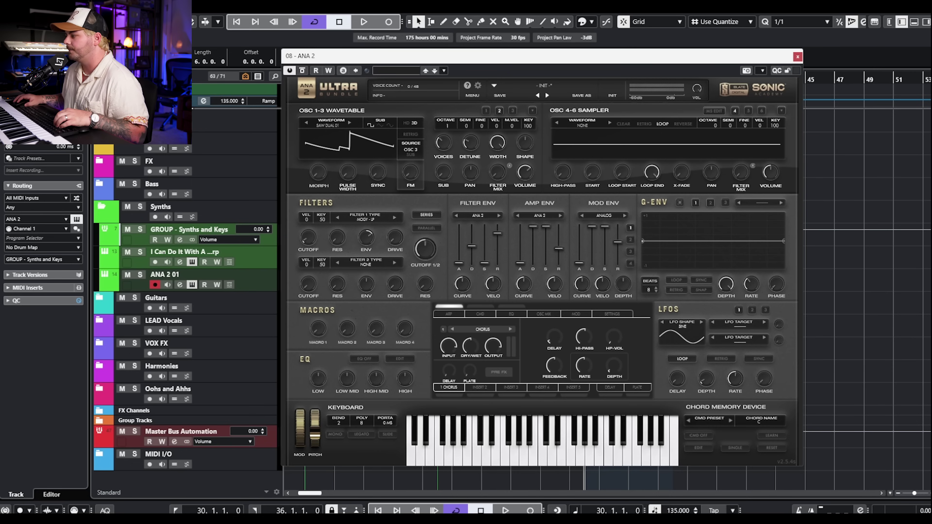
# - Load the Delay effect into insert 2 and raise its high-pass while auditioning the arpeggio
pyautogui.click(475, 388)
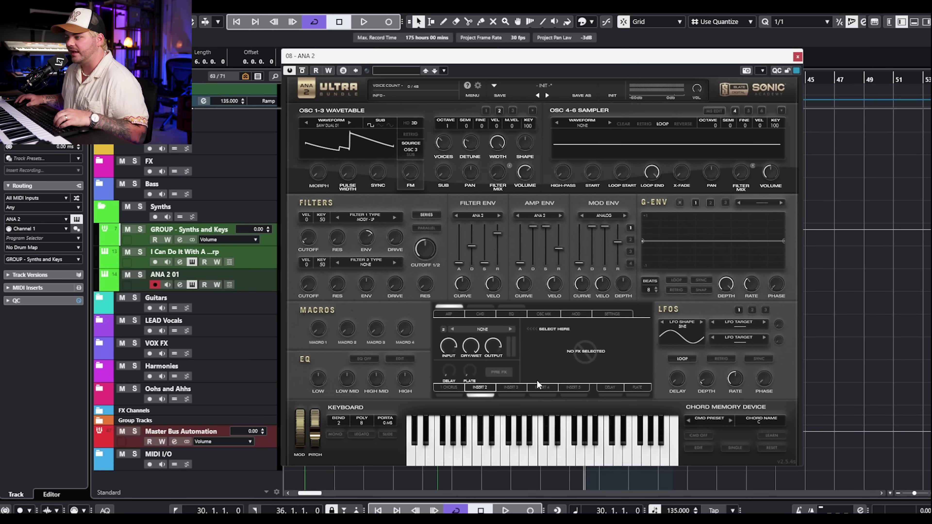
pyautogui.click(471, 332)
pyautogui.moveTo(488, 347)
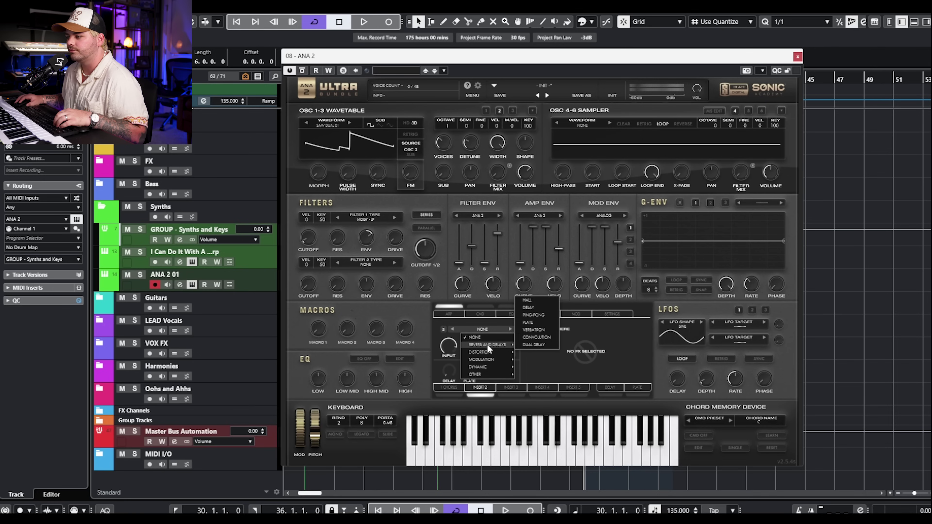
pyautogui.click(535, 307)
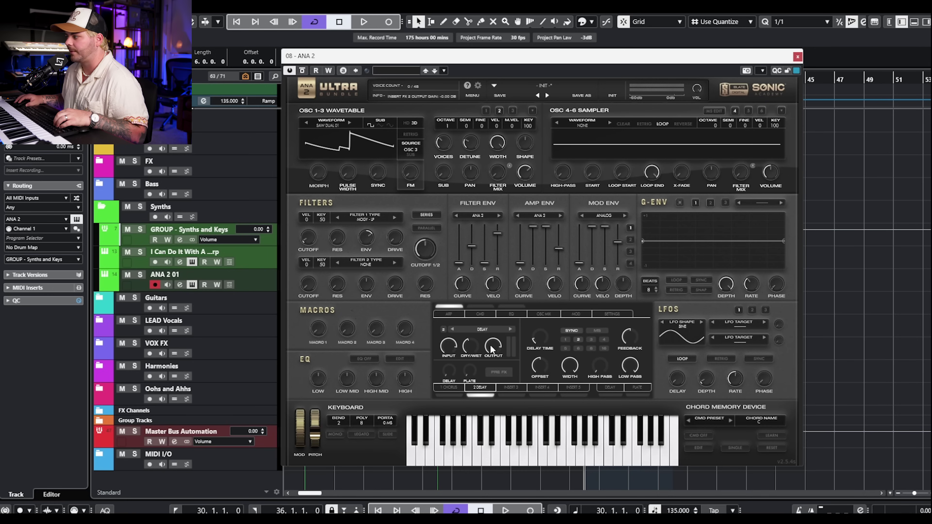
pyautogui.press('space')
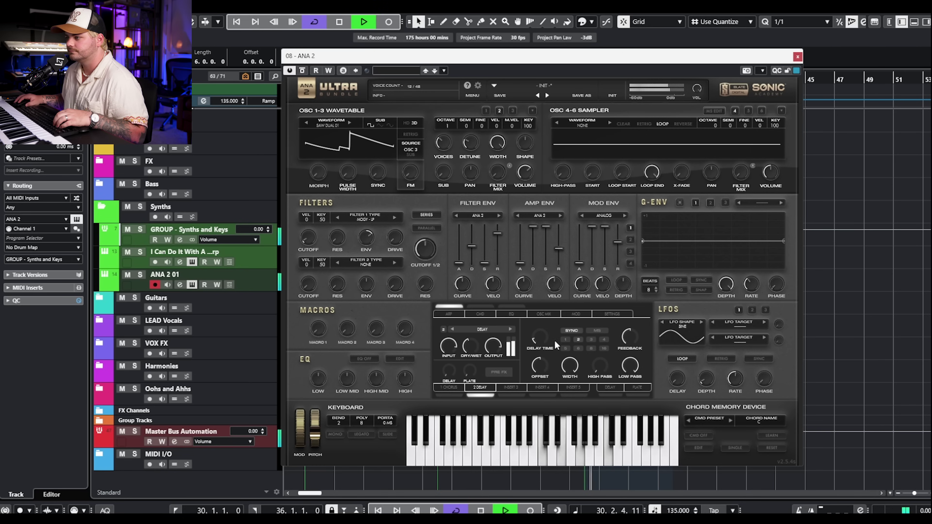
pyautogui.moveTo(537, 336); pyautogui.dragTo(537, 353)
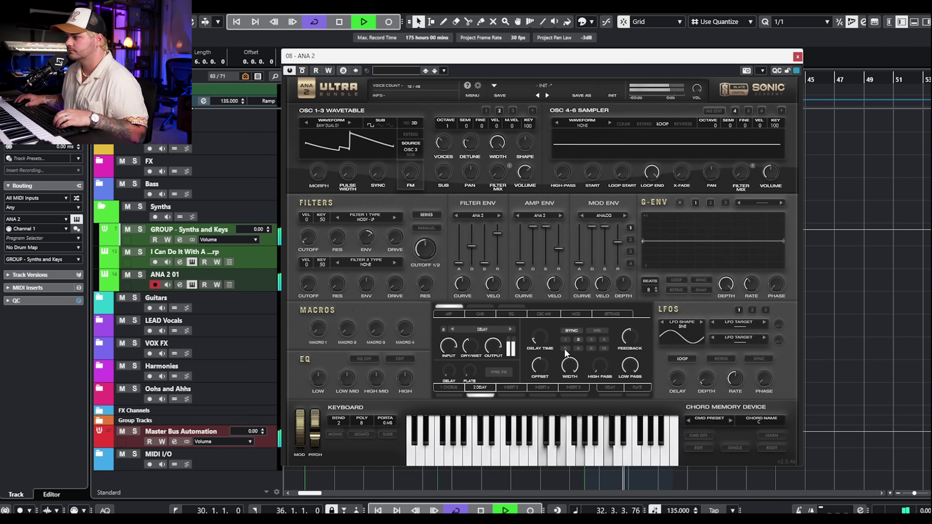
pyautogui.press('space')
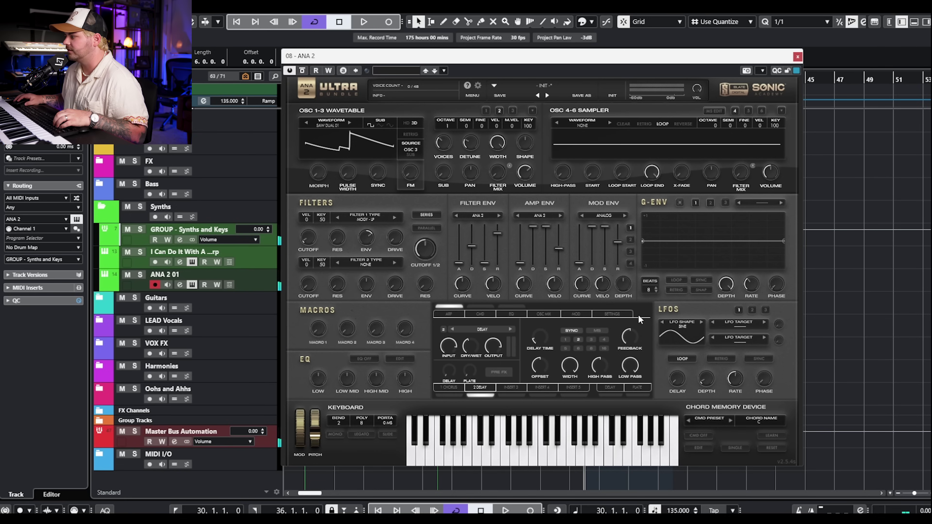
# - Lower the insert 2 delay's feedback and dry/wet mix, checking the result in playback
pyautogui.press('space')
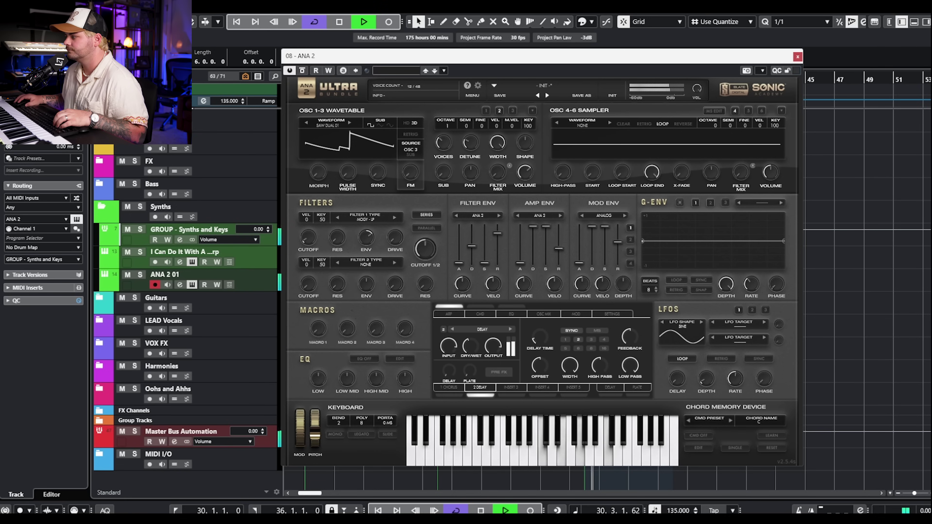
pyautogui.moveTo(630, 339); pyautogui.dragTo(615, 408)
pyautogui.press('space')
pyautogui.click(471, 347)
pyautogui.moveTo(471, 347); pyautogui.dragTo(460, 367)
pyautogui.press('space')
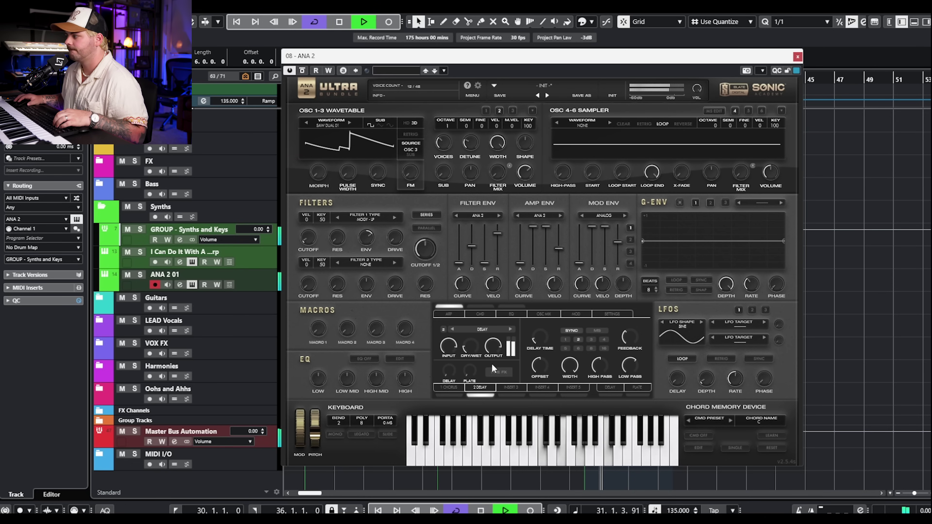
pyautogui.press('space')
# - Load the Plate reverb into insert 3 and lower its dry/wet mix while the arpeggio plays
pyautogui.click(512, 387)
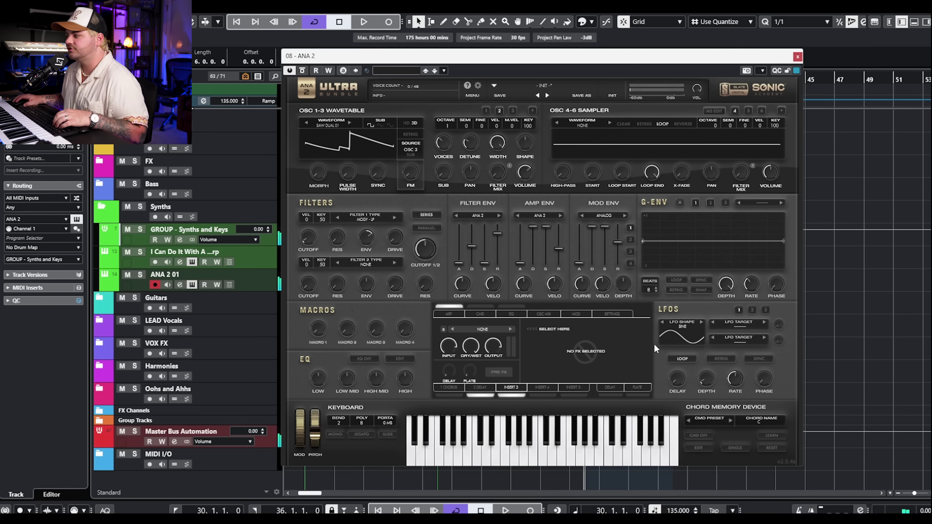
pyautogui.click(463, 332)
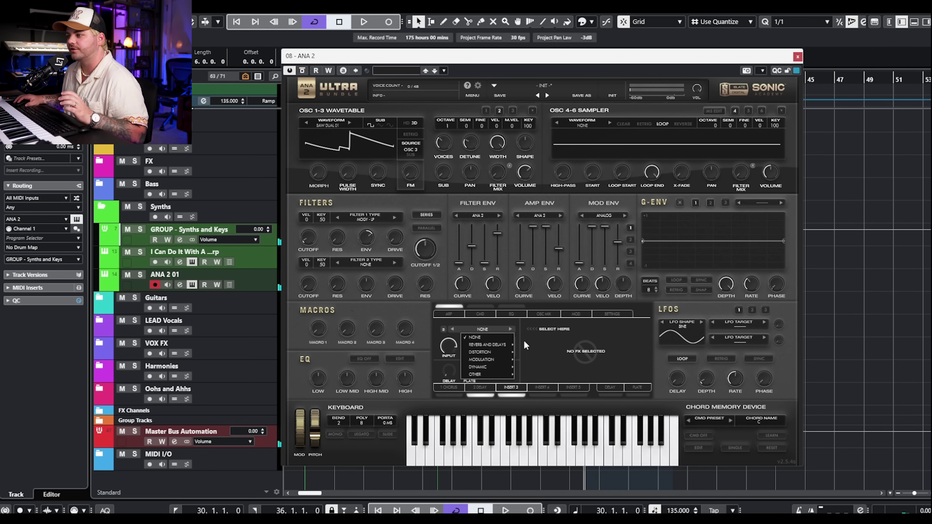
pyautogui.moveTo(482, 346)
pyautogui.click(538, 322)
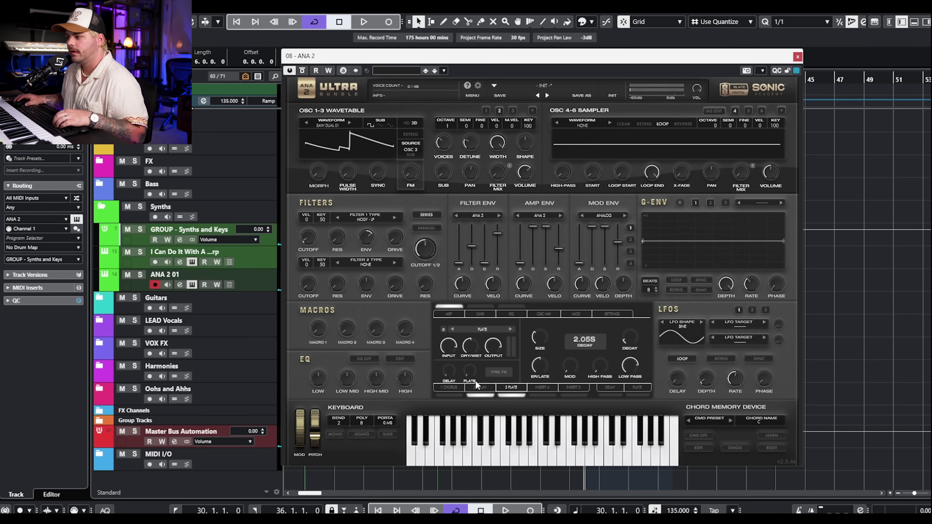
pyautogui.press('space')
pyautogui.moveTo(471, 346); pyautogui.dragTo(458, 385)
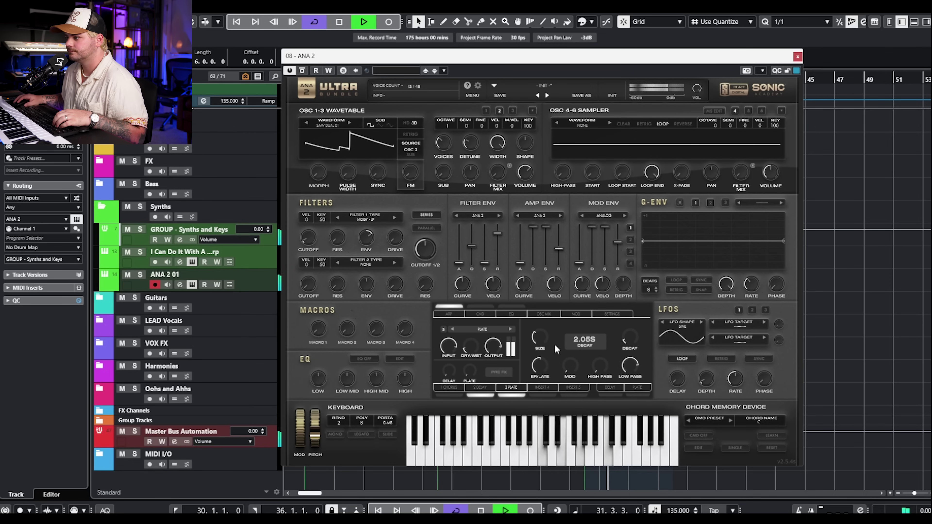
# - Raise the plate reverb's high-pass and lower its low-pass to narrow the reverb's tone
pyautogui.click(536, 339)
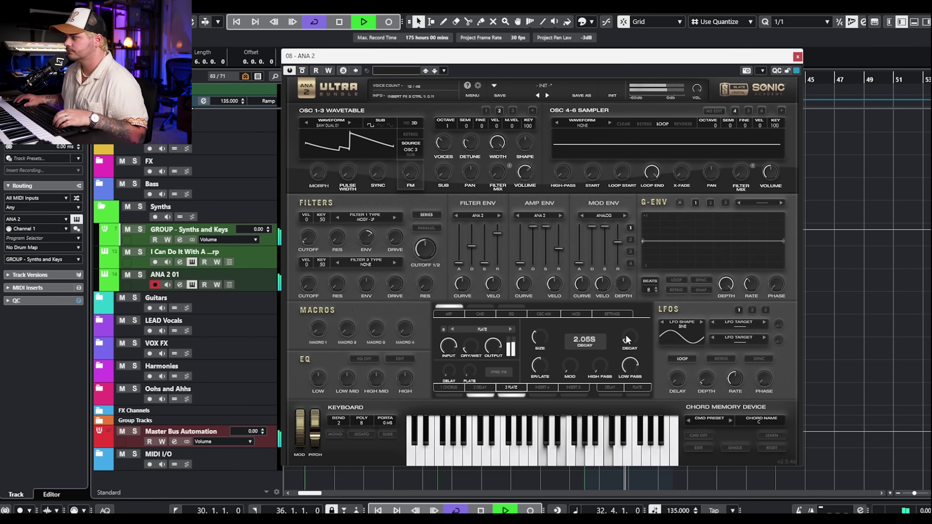
pyautogui.moveTo(600, 375); pyautogui.dragTo(612, 334)
pyautogui.moveTo(630, 365); pyautogui.dragTo(619, 397)
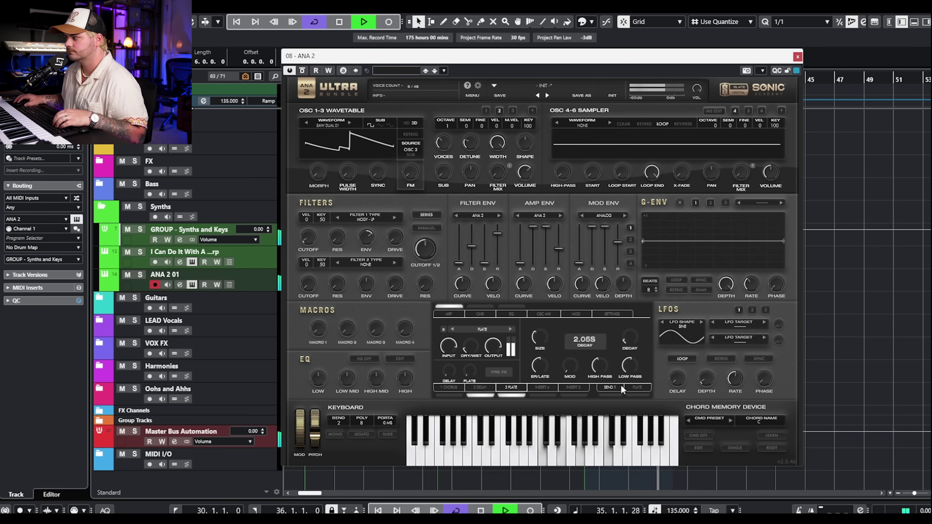
# - Audition the arpeggio with its plate reverb, lower the combined filter 1/2 cutoff during playback, and raise it back up to brighten the sound
pyautogui.moveTo(545, 380); pyautogui.dragTo(576, 330)
pyautogui.press('space')
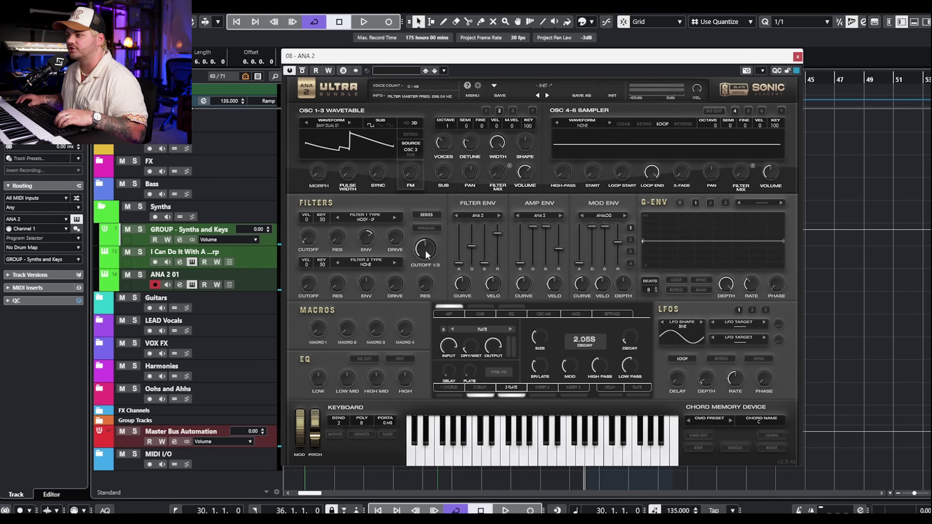
pyautogui.press('space')
pyautogui.moveTo(432, 250)
pyautogui.mouseDown()
pyautogui.moveTo(423, 265)
pyautogui.moveTo(450, 222)
pyautogui.moveTo(436, 262)
pyautogui.mouseUp()
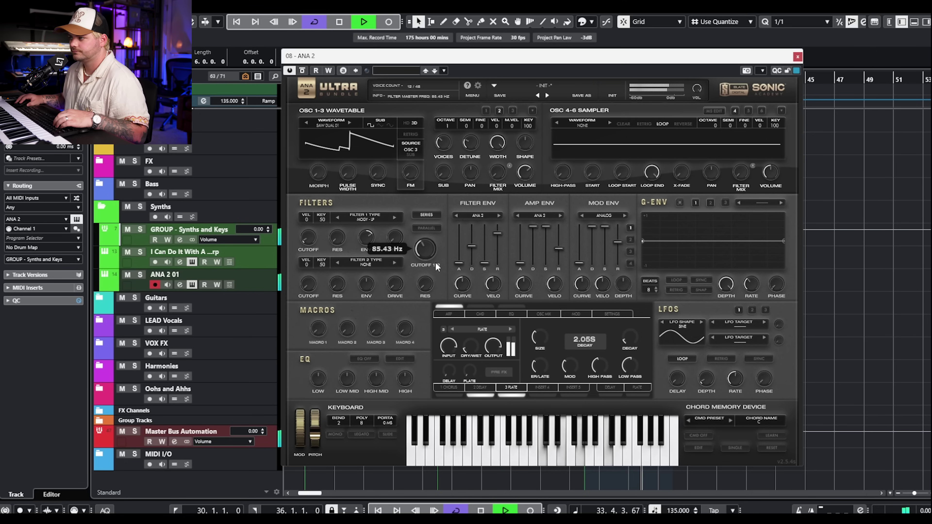
pyautogui.press('space')
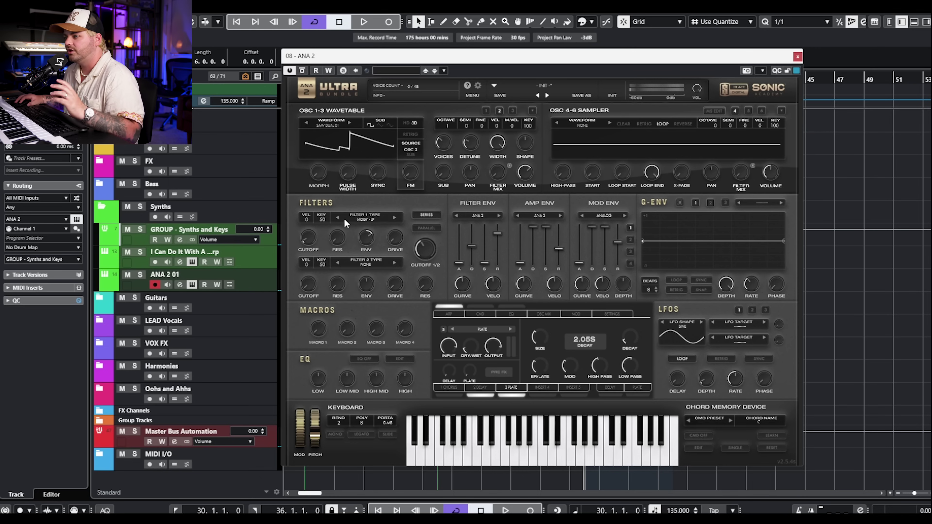
pyautogui.moveTo(425, 252)
pyautogui.mouseDown()
pyautogui.moveTo(426, 260)
pyautogui.moveTo(434, 246)
pyautogui.mouseUp()
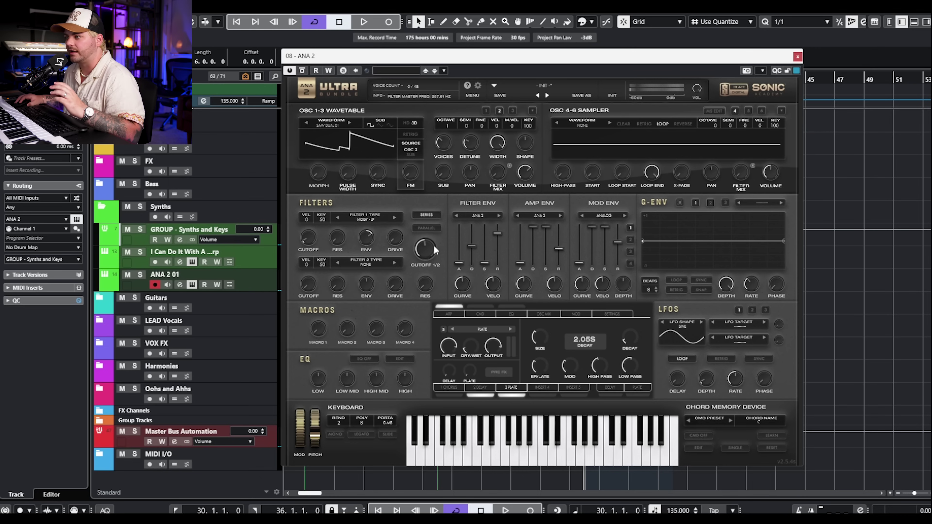
pyautogui.click(798, 57)
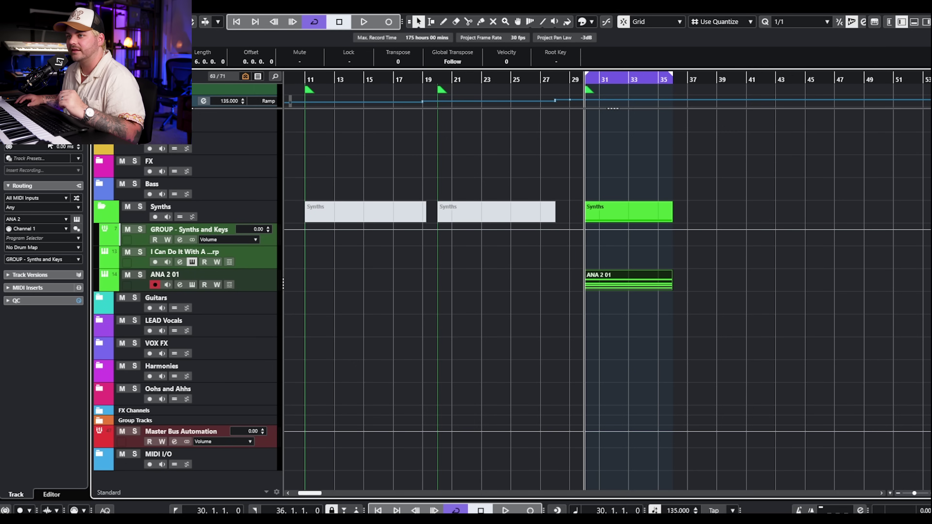
# - Try an EQ tilt on the ANA 2 01 channel, cutting 6.1 dB at 431.5 Hz and boosting 4.9 dB at 763.2 Hz
pyautogui.click(180, 285)
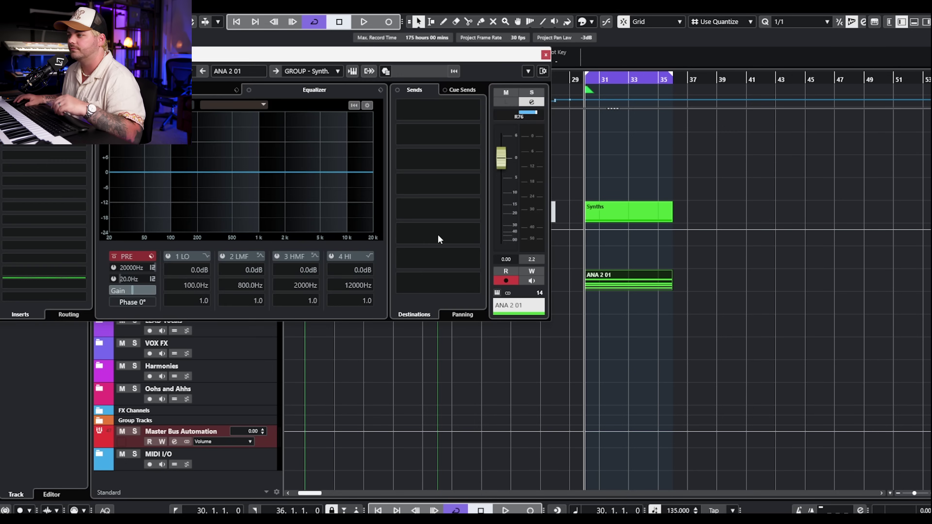
pyautogui.moveTo(152, 183); pyautogui.dragTo(227, 215)
pyautogui.click(279, 162)
pyautogui.moveTo(279, 161); pyautogui.dragTo(239, 154)
pyautogui.moveTo(230, 214); pyautogui.dragTo(248, 160)
pyautogui.press('space')
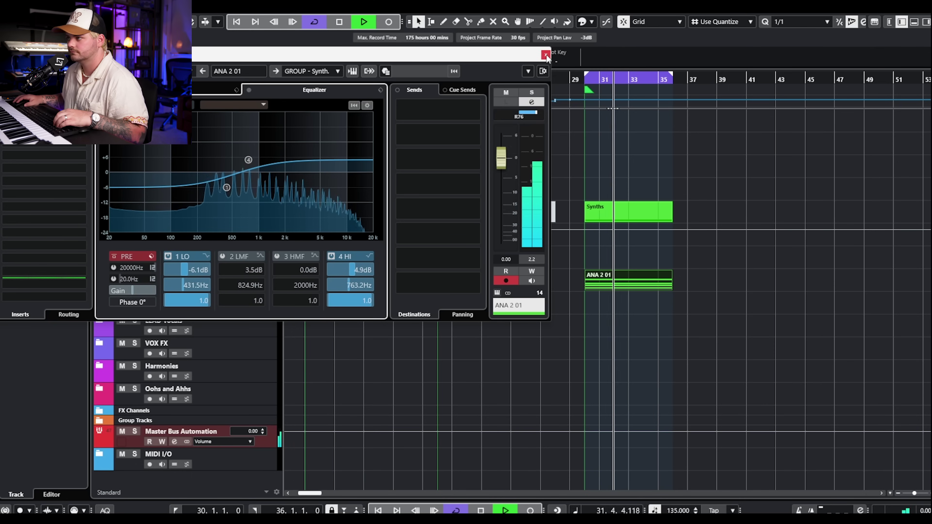
pyautogui.press('space')
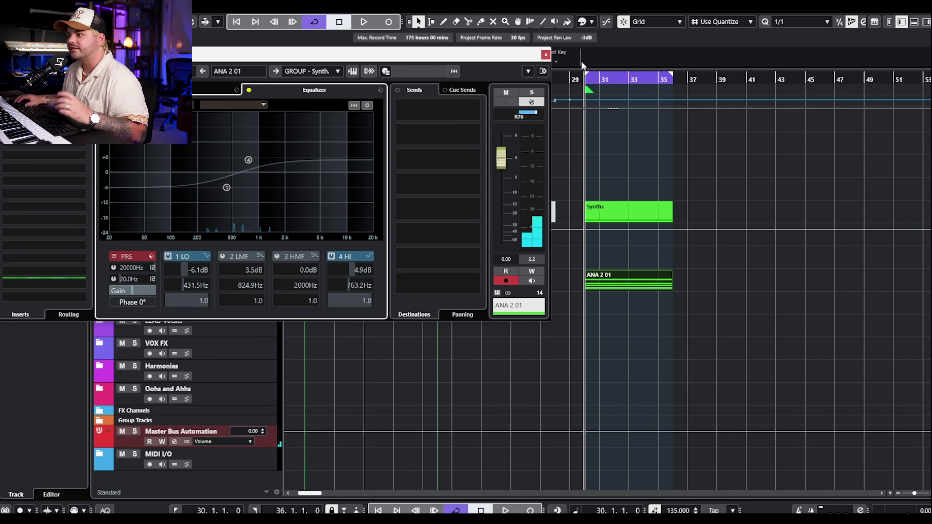
pyautogui.press('e')
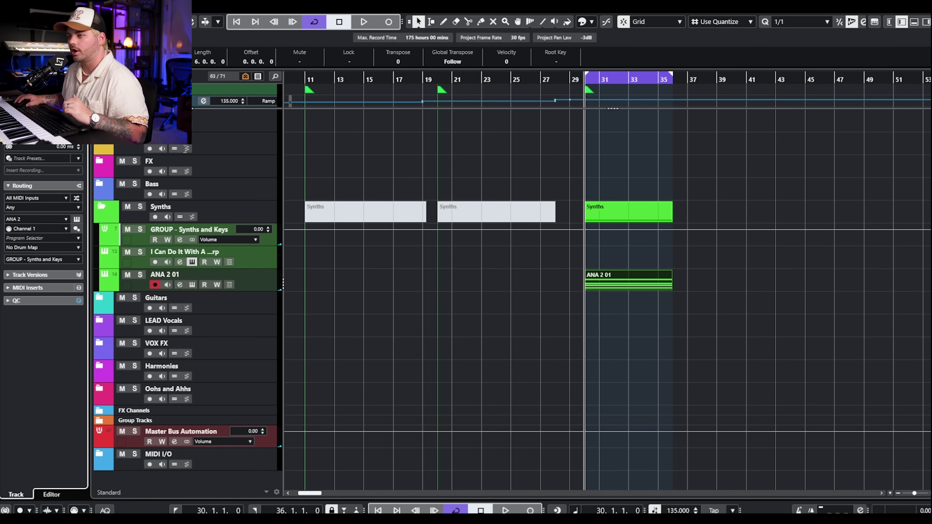
# - Reopen the ANA 2 01 synth, sweep the combined filter 1/2 cutoff down to 47.43 Hz, and fine-tune the filter 1 cutoff
pyautogui.click(191, 285)
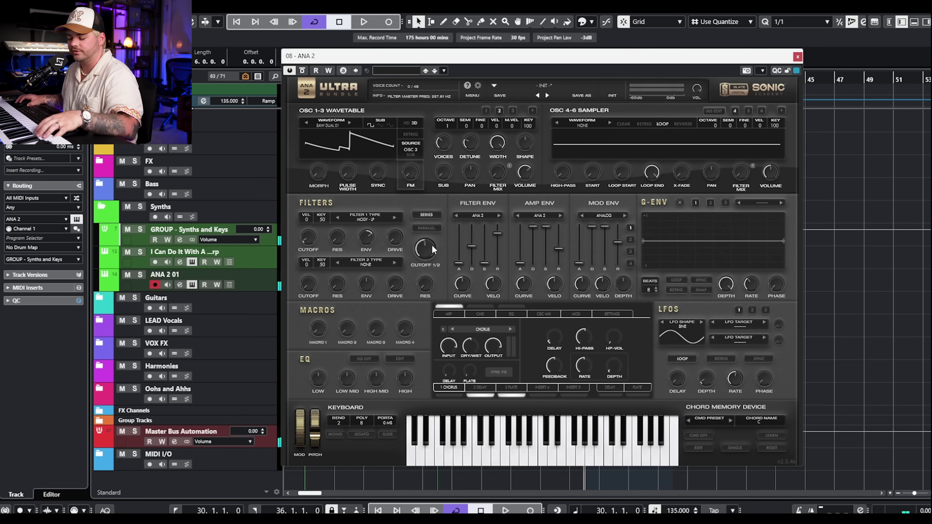
pyautogui.moveTo(433, 244); pyautogui.dragTo(421, 265)
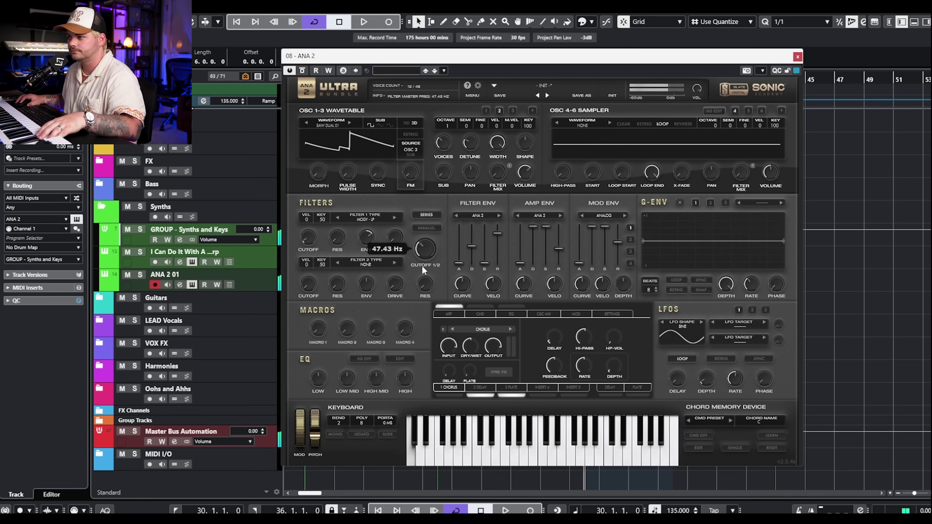
pyautogui.moveTo(310, 237); pyautogui.dragTo(311, 236)
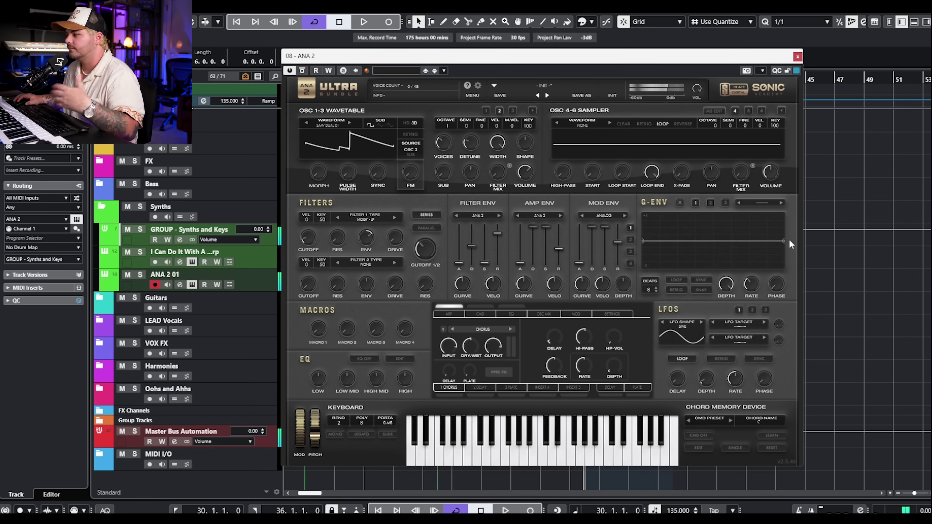
# - Edit the arpeggiator pattern: set steps 3 and 4 to note 3, step 5 to note 1, and add note 3 to step 8
pyautogui.click(453, 316)
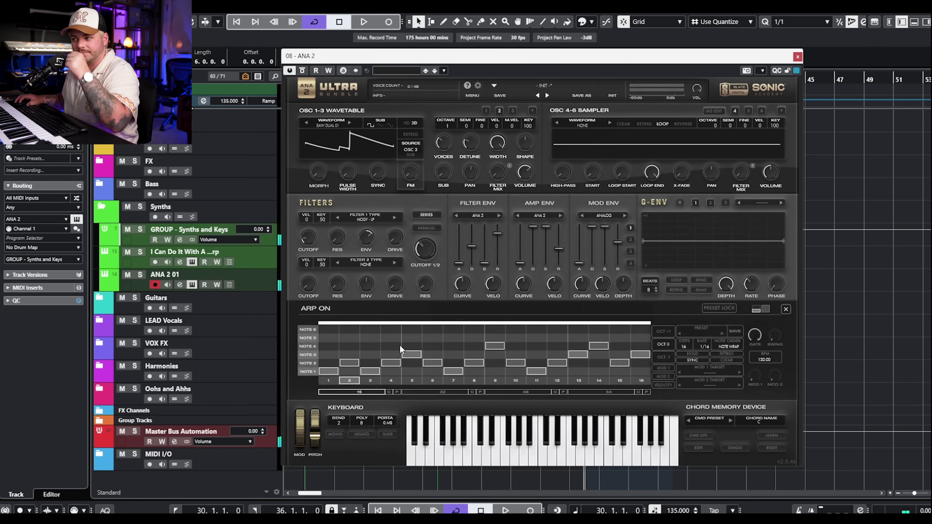
pyautogui.click(350, 357)
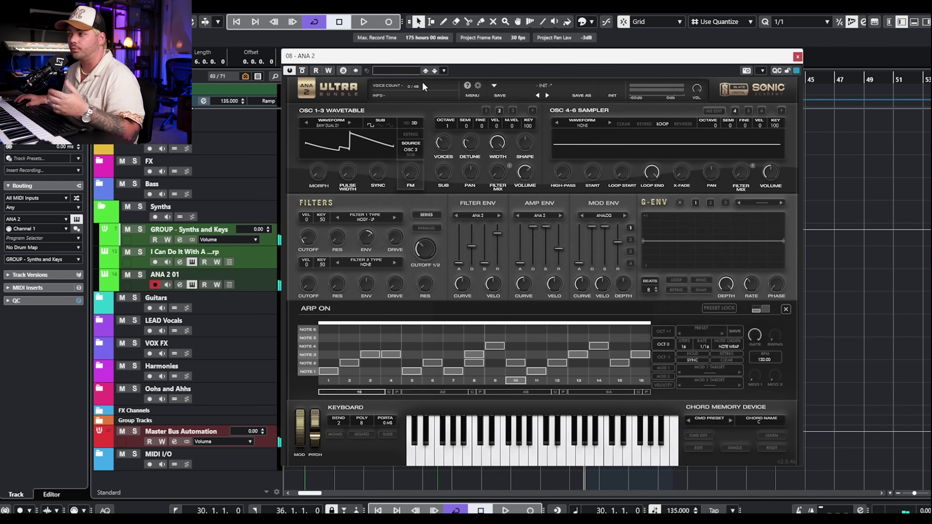
pyautogui.click(797, 57)
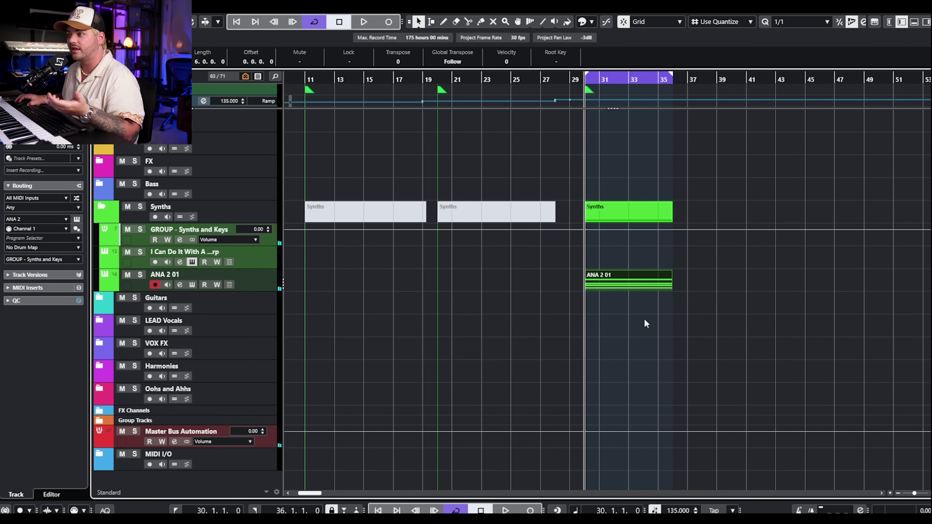
# - Move the ANA 2 01 MIDI part onto the I Can Do It With A Broken Arp track and open that track's synth
pyautogui.click(623, 252)
pyautogui.click(457, 265)
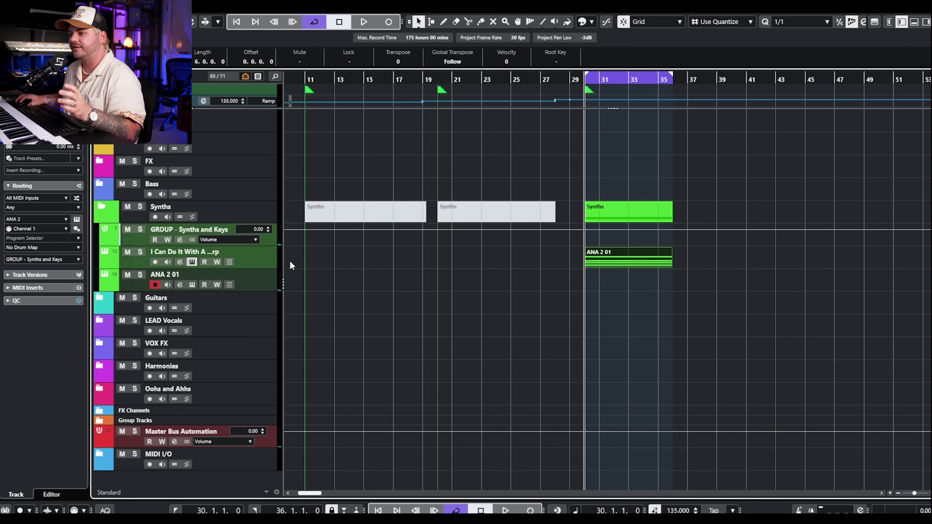
pyautogui.click(179, 262)
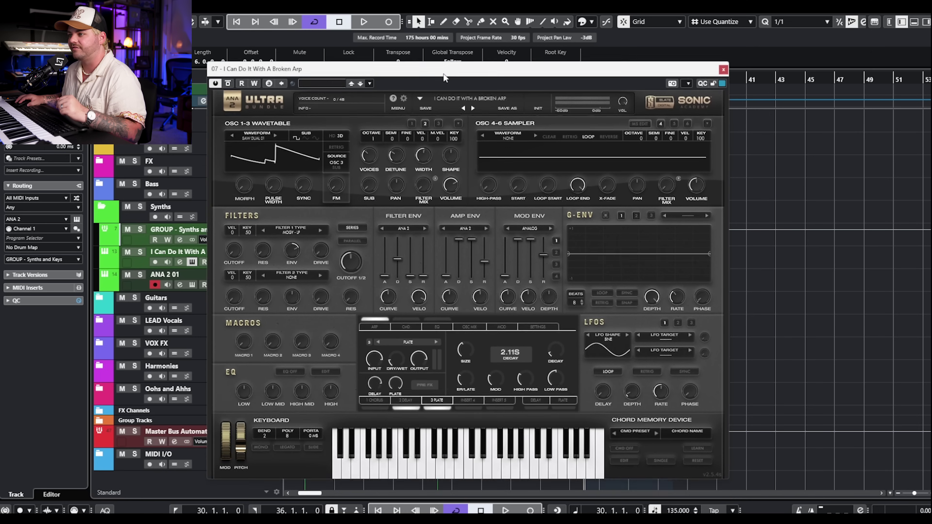
# - Audition the I Can Do It With A Broken Arp preset with its track record-enabled, and examine its insert 2 delay settings
pyautogui.press('space')
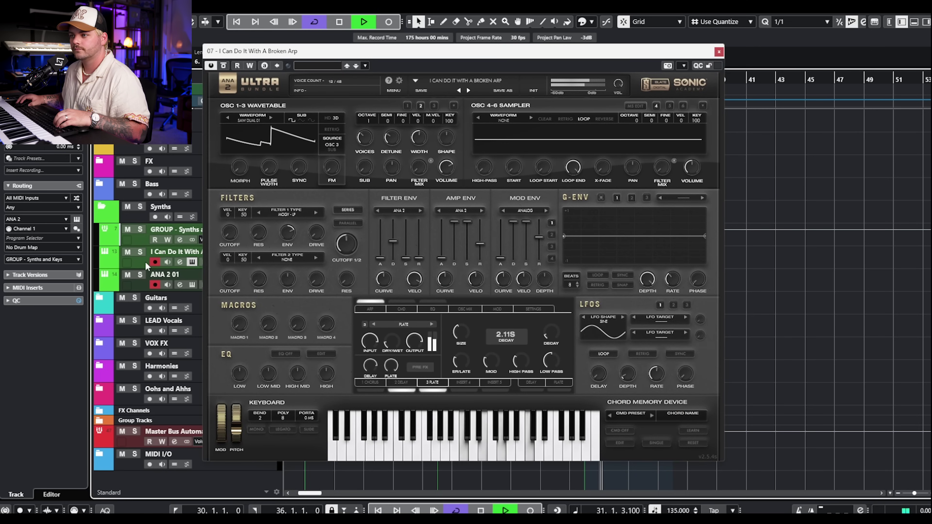
pyautogui.click(155, 262)
pyautogui.press('space')
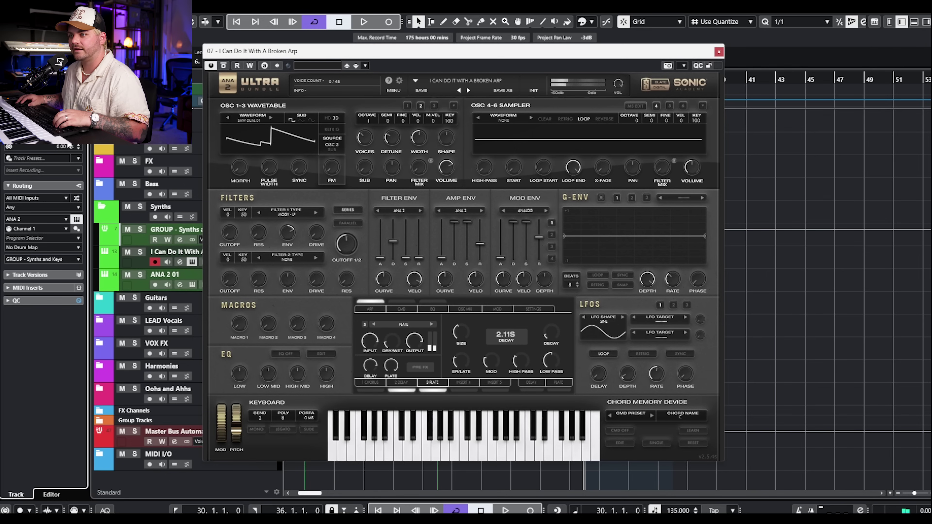
pyautogui.press('space')
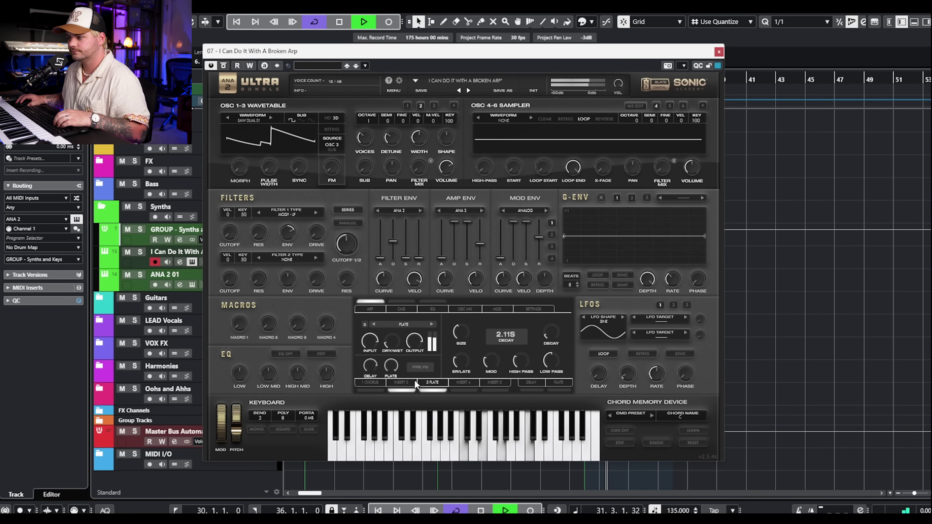
pyautogui.click(401, 382)
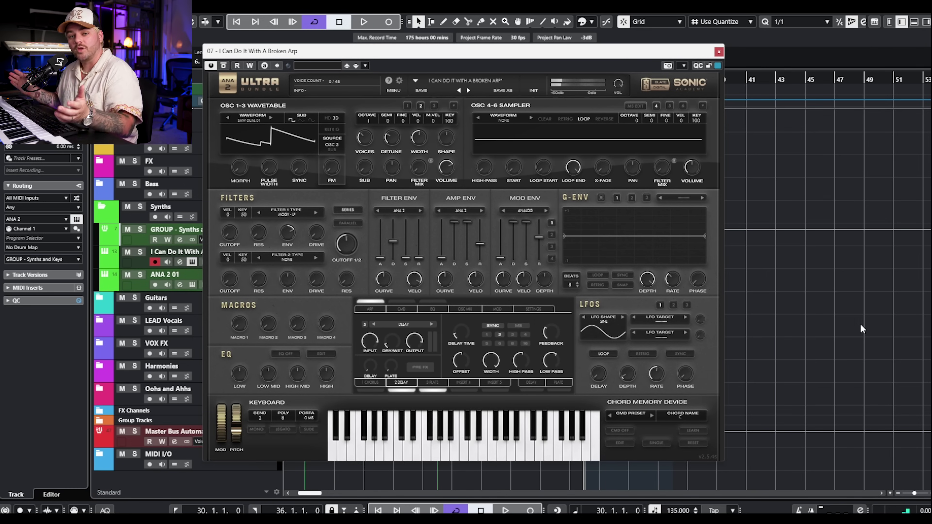